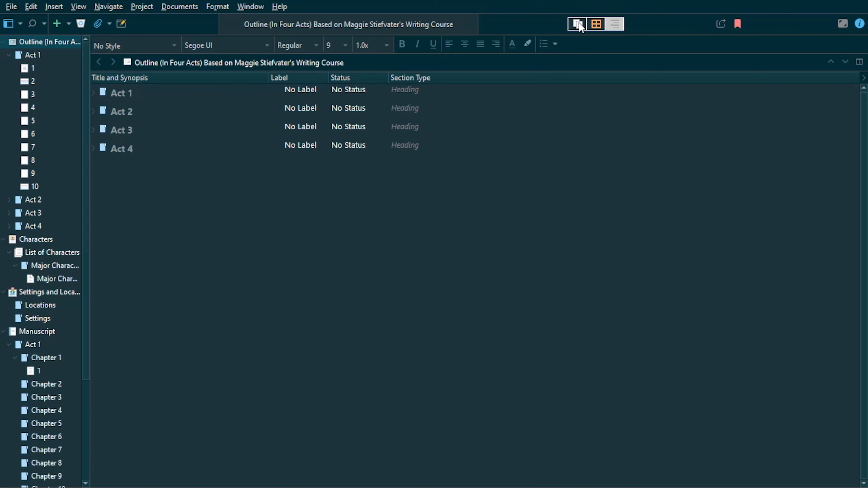
Step: View the four-act outline as one continuous text, look through its notes, and narrow the view to Act 1
click(578, 24)
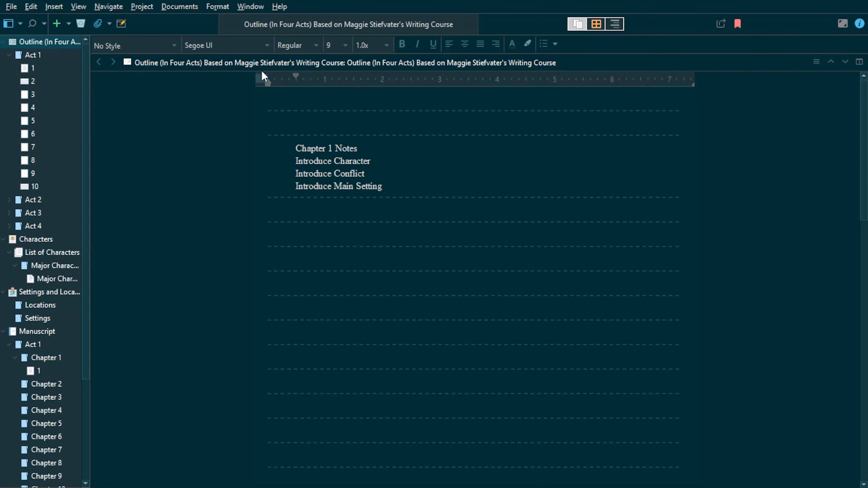
click(294, 93)
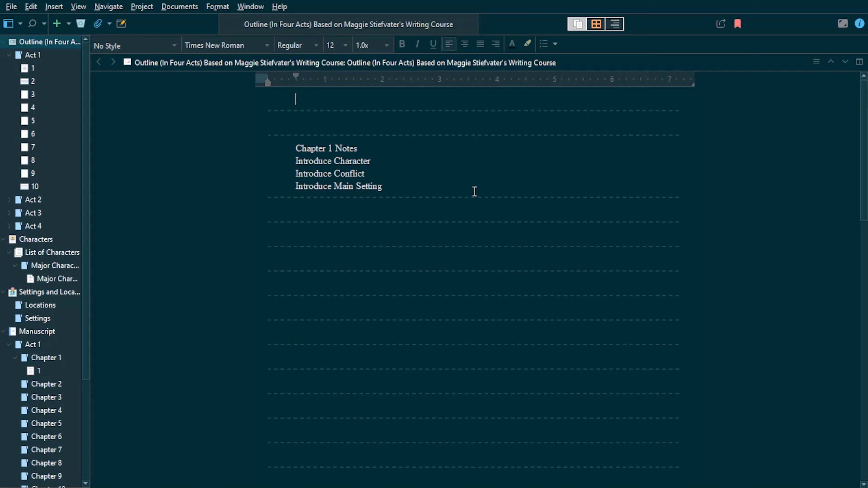
scroll(527, 335, down, 10)
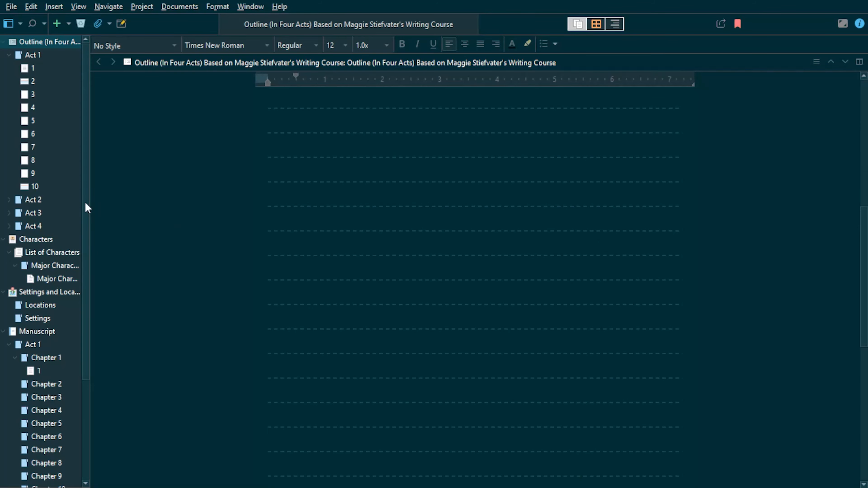
scroll(308, 212, up, 10)
click(39, 60)
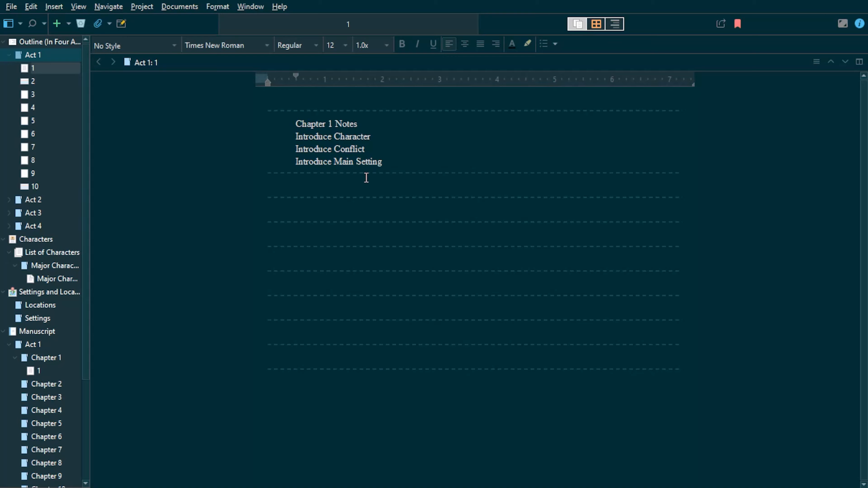
Step: View Act 1's scenes and the whole outline's acts as index cards on the corkboard, returning to Act 1
click(599, 24)
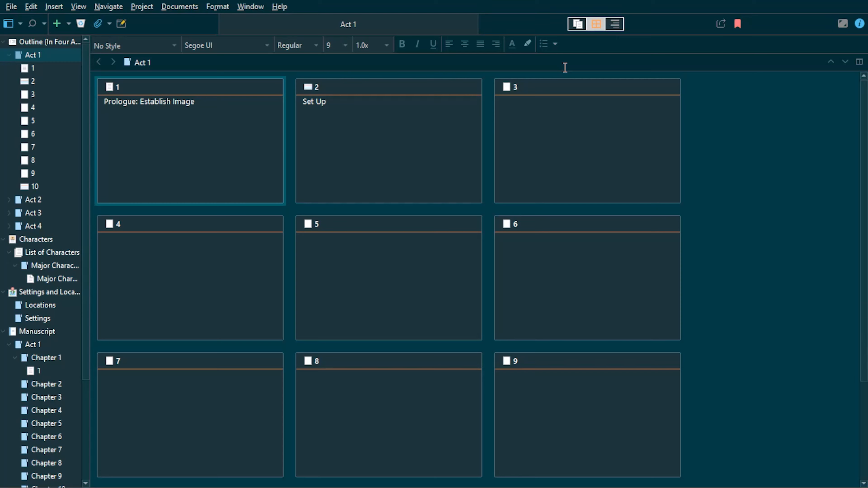
click(40, 48)
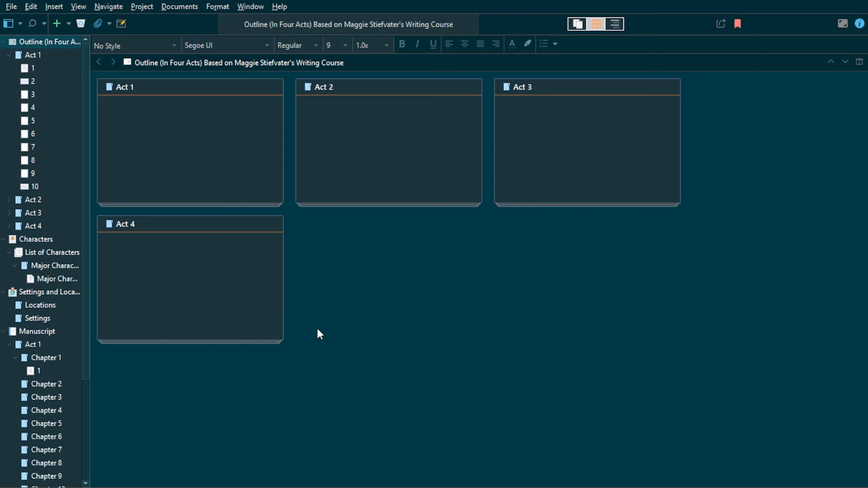
mouse_move(513, 151)
mouse_down()
mouse_move(316, 157)
mouse_move(686, 160)
mouse_move(689, 123)
mouse_move(651, 152)
mouse_move(659, 150)
mouse_up()
click(49, 56)
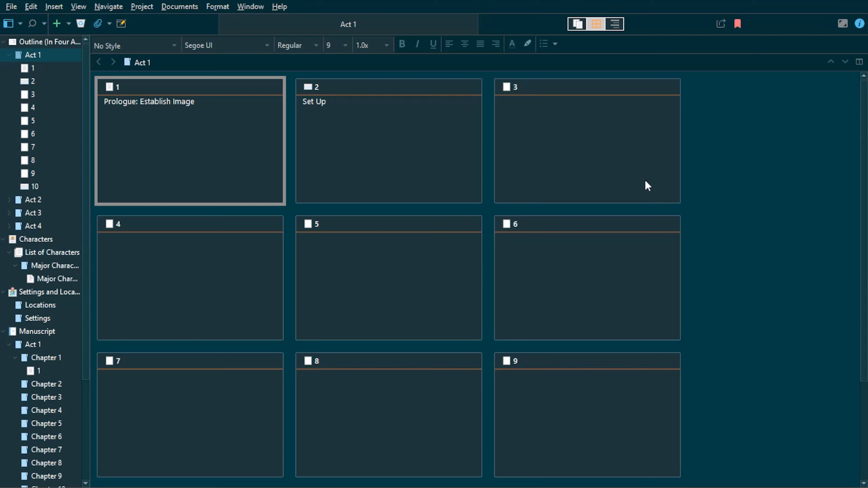
Step: Move card 3 behind card 6 on Act 1's corkboard and return it to its place after card 2
drag(645, 181, 645, 330)
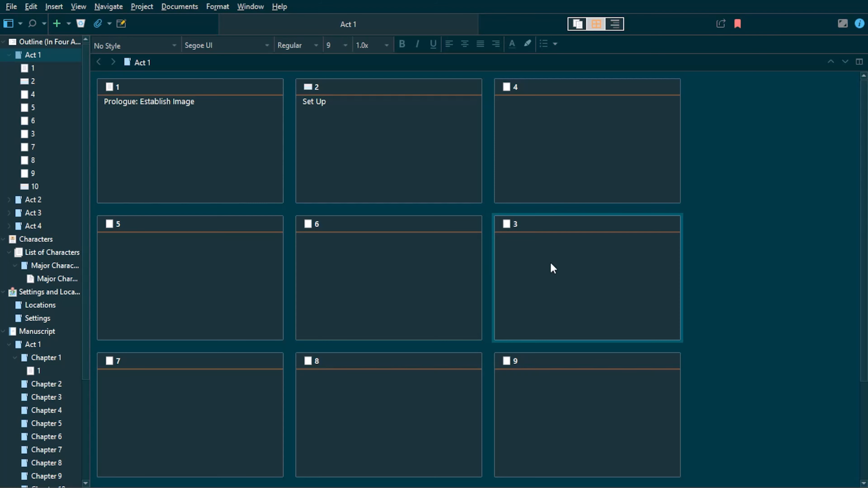
drag(552, 265, 539, 153)
click(775, 197)
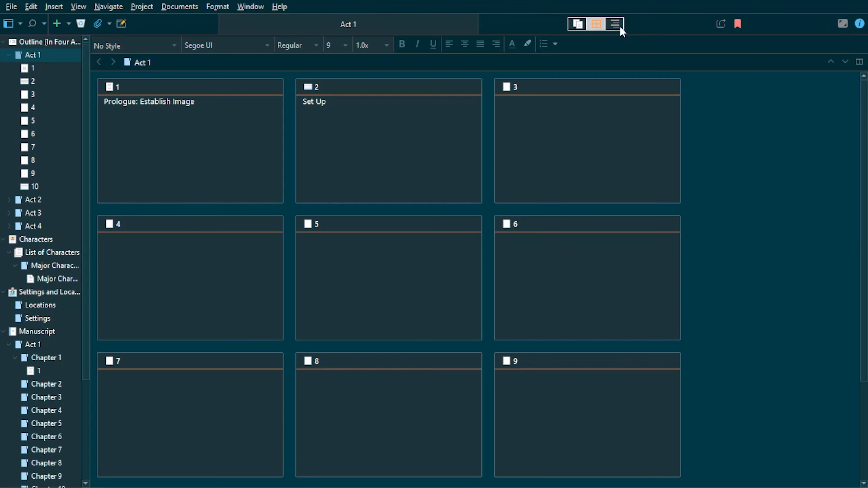
Step: Switch the whole outline to the outliner view and list the scenes of Act 1 there
click(67, 42)
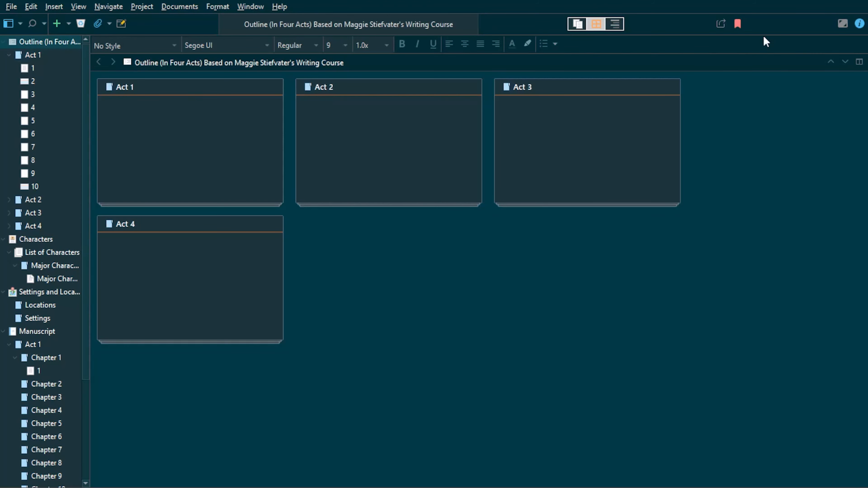
click(614, 27)
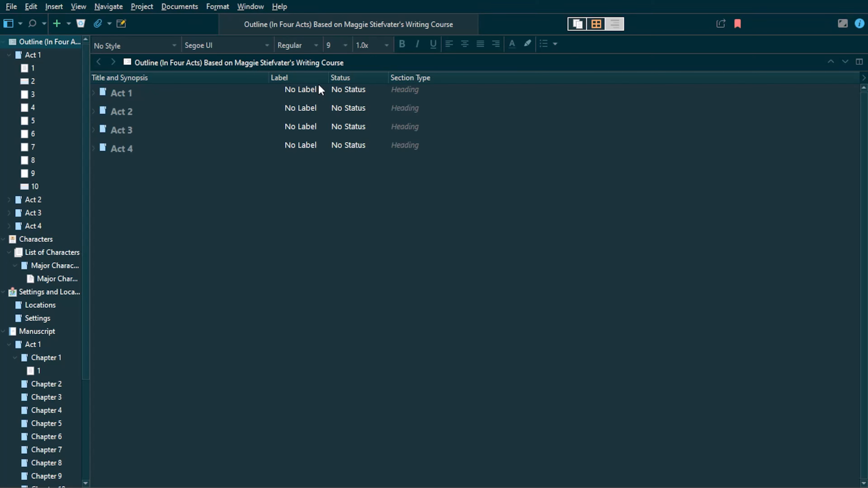
click(39, 56)
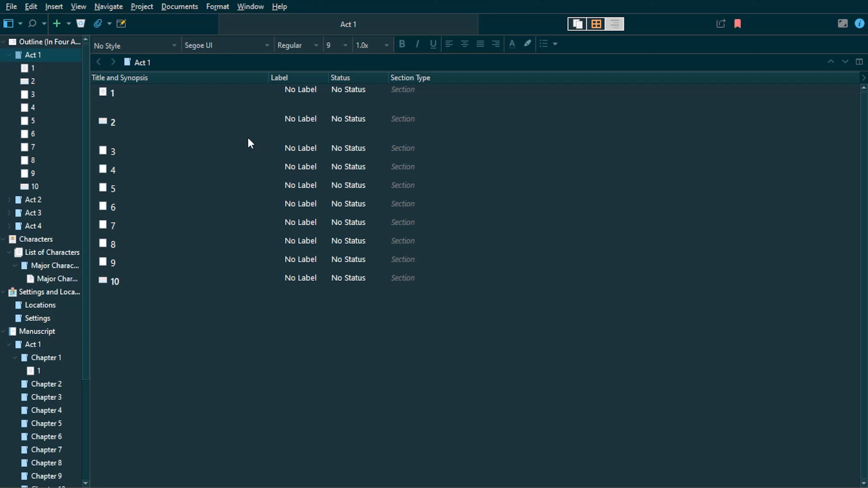
Step: Assign the label "Problematic Writing Situation" to scene 1 of Act 1 and widen the Label column to fit it
click(266, 98)
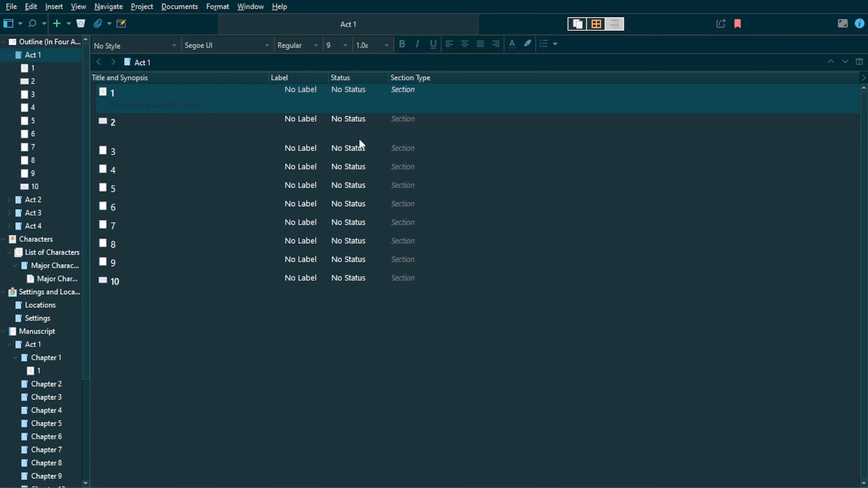
click(464, 154)
drag(329, 79, 400, 81)
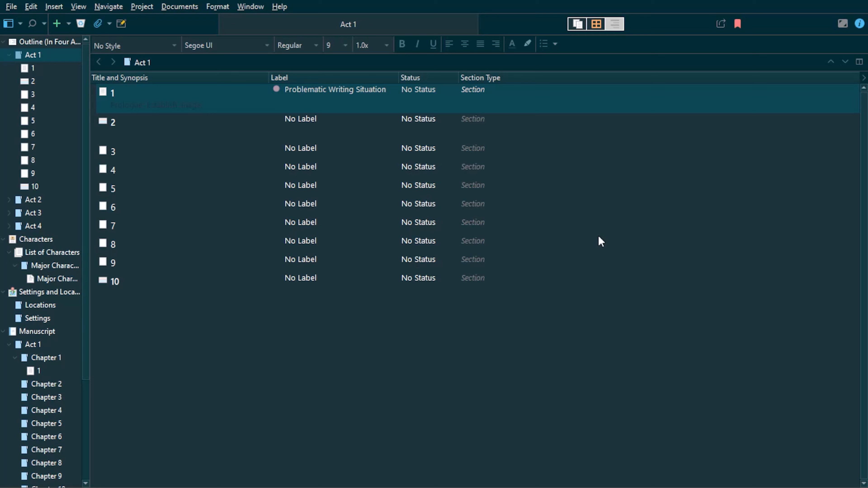
click(551, 333)
click(505, 93)
click(629, 286)
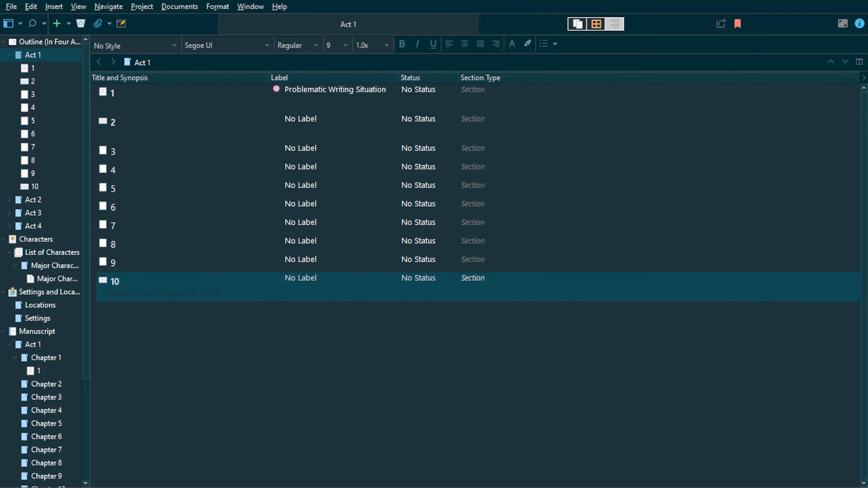
Step: Remove the Section Type column from Act 1's outliner
click(351, 93)
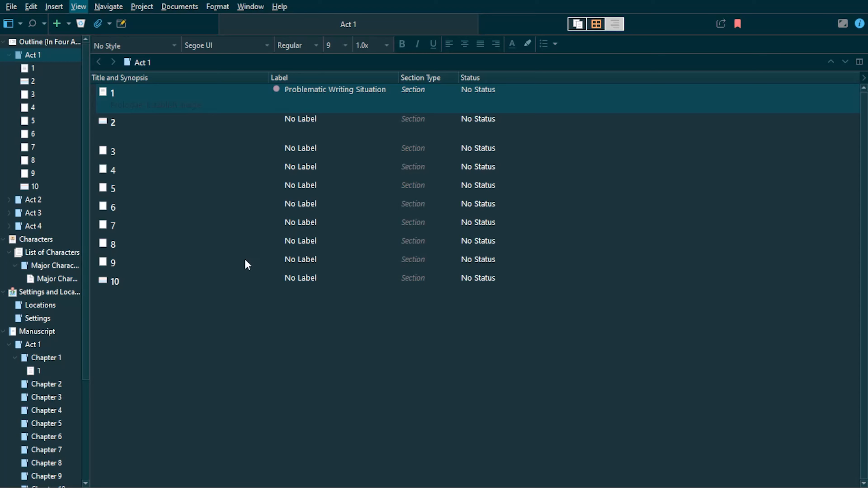
click(213, 248)
click(459, 371)
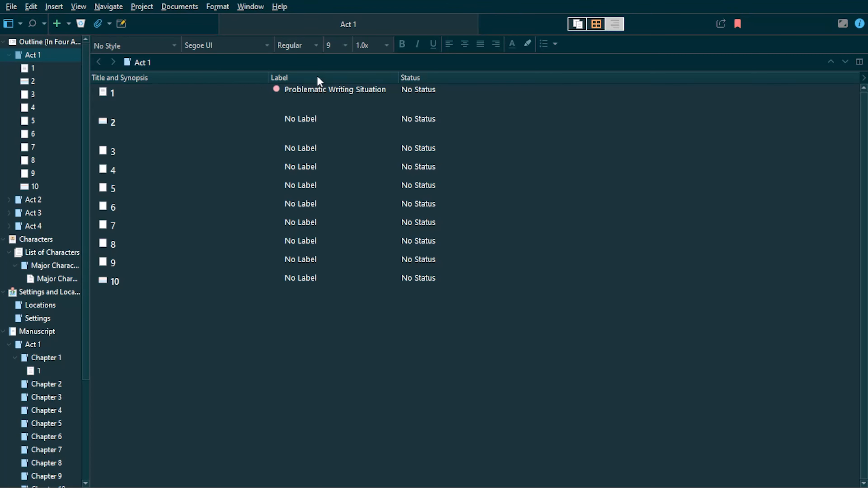
Step: Review the label and status choices available for scene 1 of Act 1
click(304, 96)
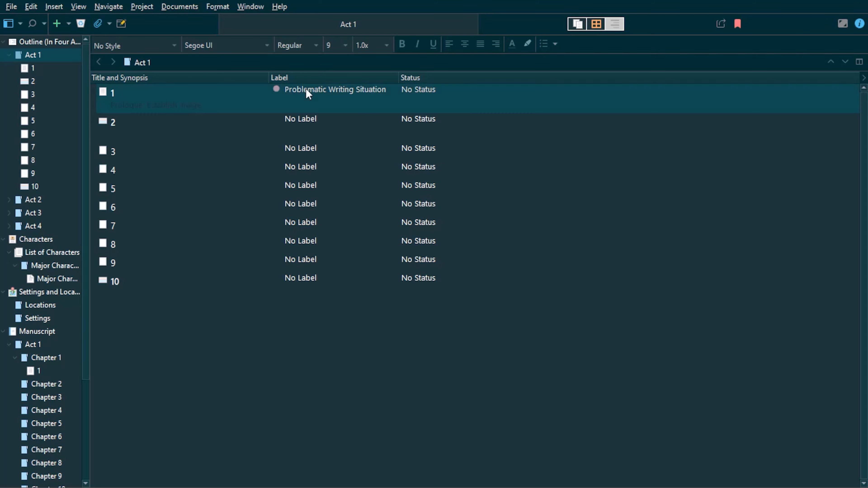
click(627, 102)
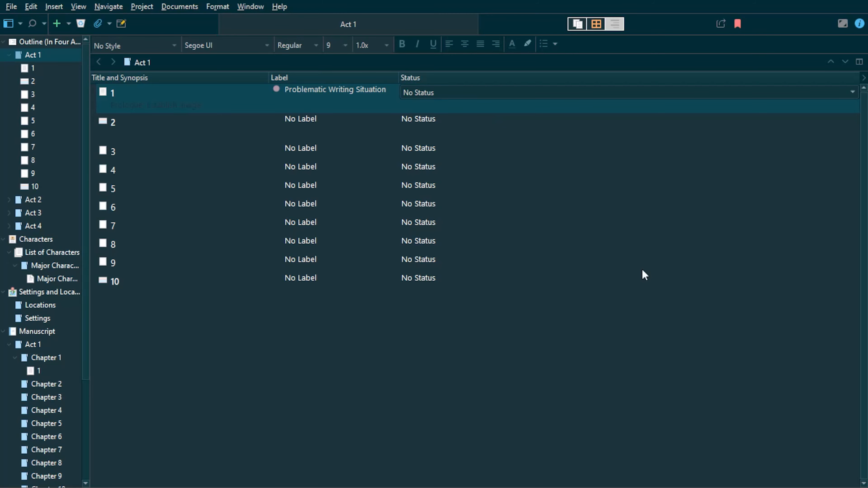
click(653, 279)
click(350, 91)
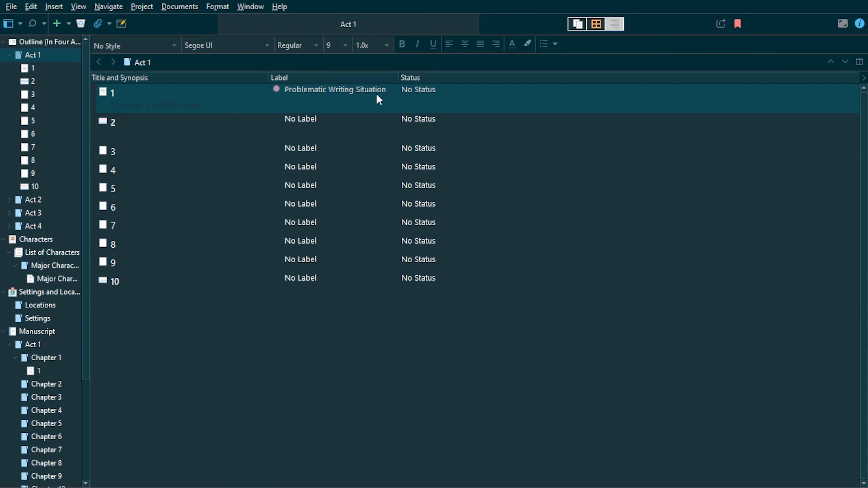
click(431, 90)
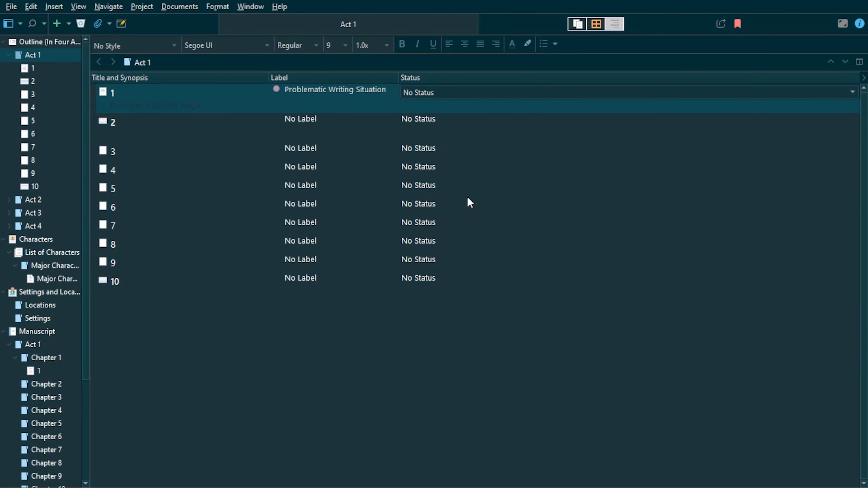
click(570, 365)
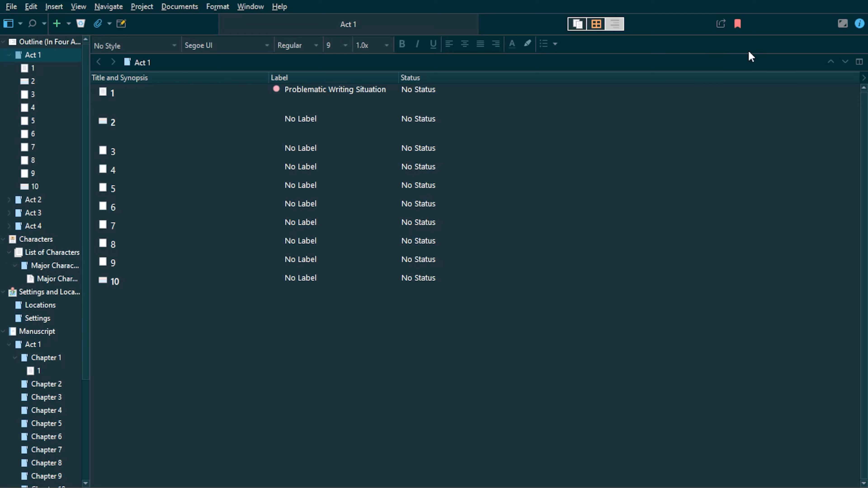
Step: Write Act 1's synopsis in the inspector: "Introduce The Main Character, Develop Relationship with Reader, Prepare for Introduction of Main Conflict/ Going Out Into the World"
click(858, 24)
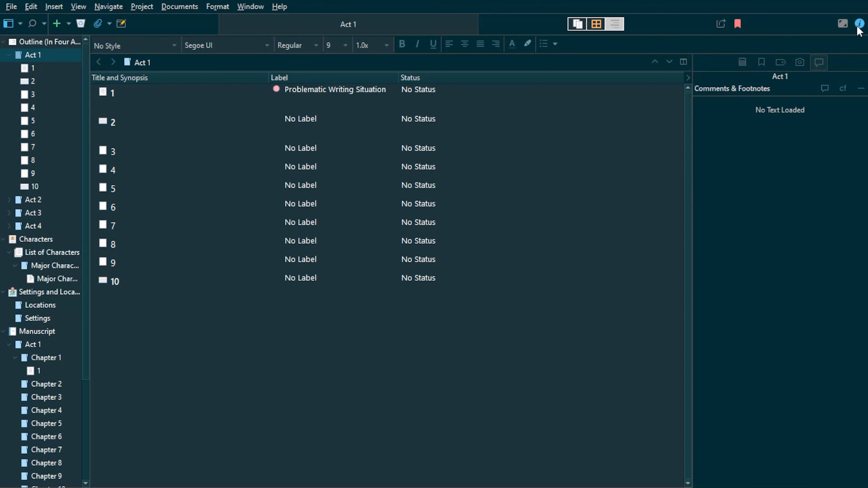
click(740, 62)
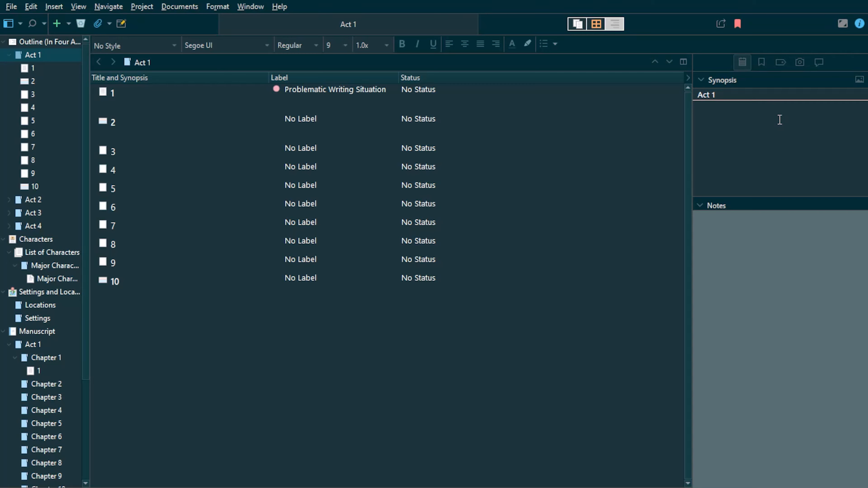
text(Introduce The Main Cha)
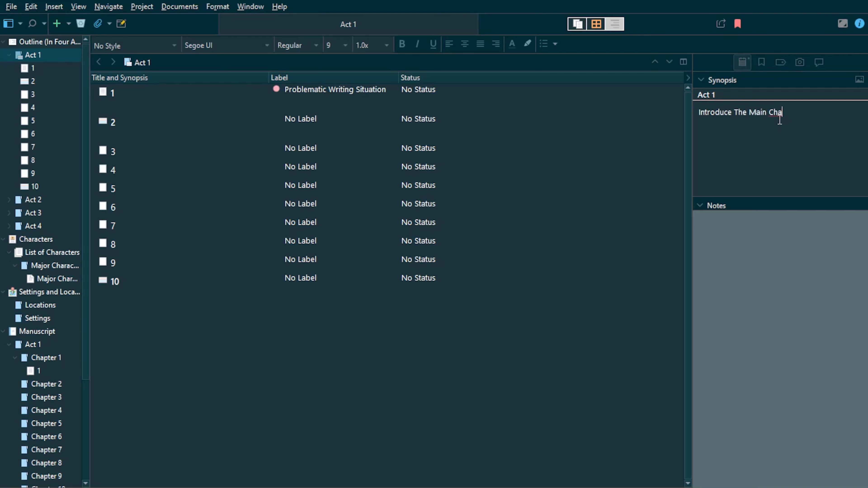
text(racter, Develop Relat)
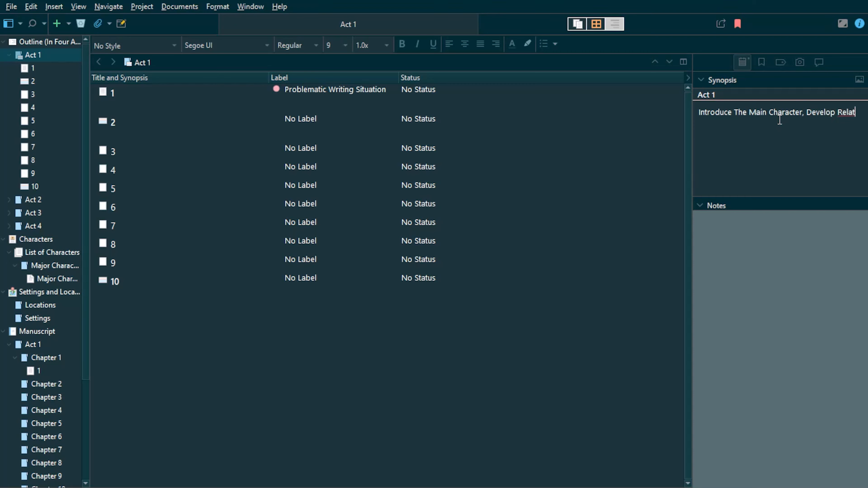
text(ionship with Reader)
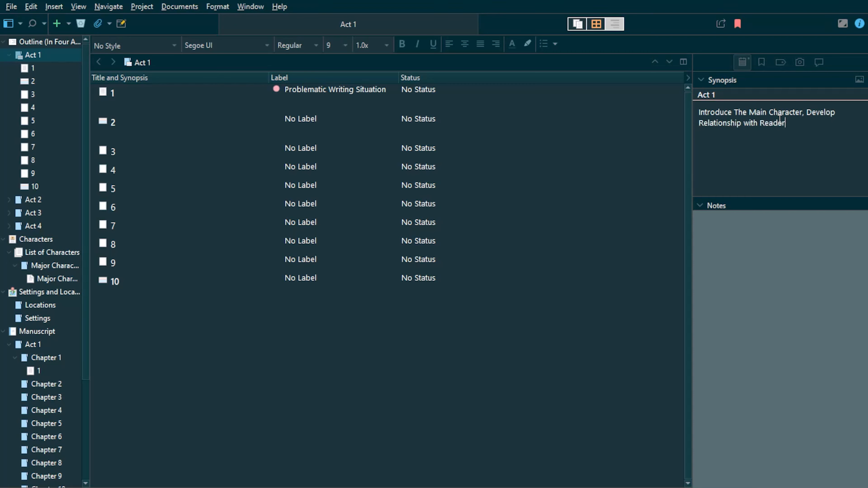
text(, Prepare for Introduction of Main)
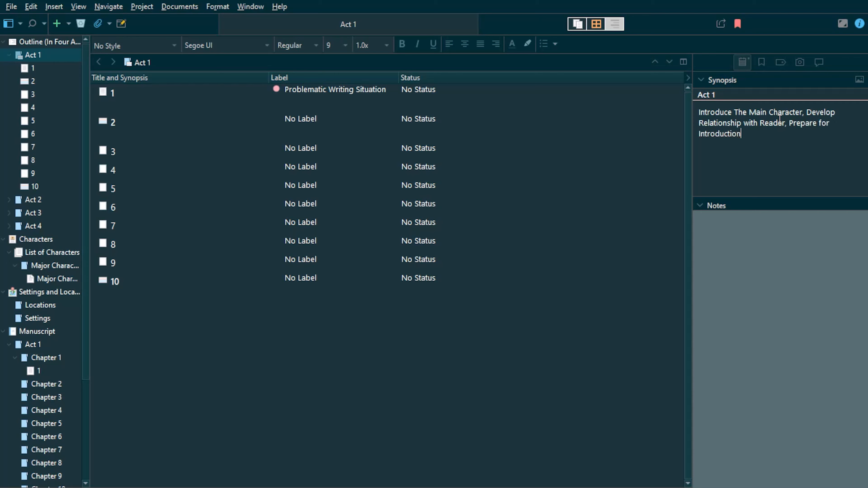
text(lict/ Going o)
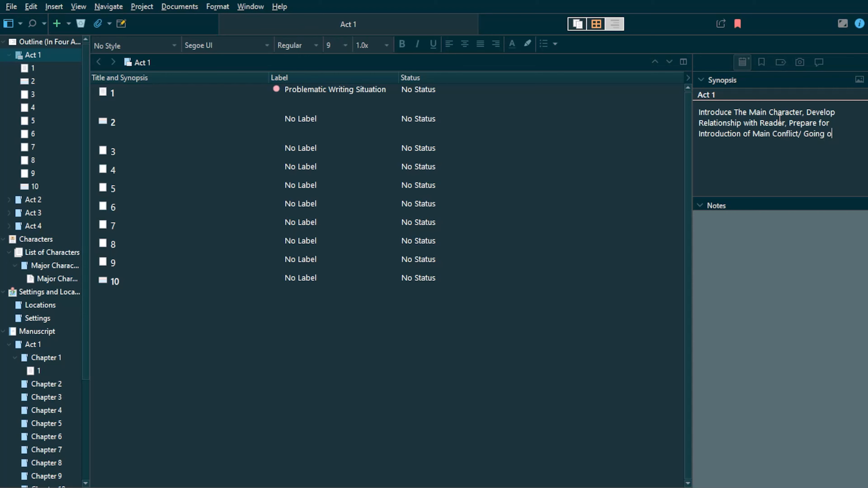
key(BackSpace)
text(Out Into the World)
Step: Check Act 1's synopsis in the whole outline and enter "Important Scene" in Act 1's document notes
click(793, 305)
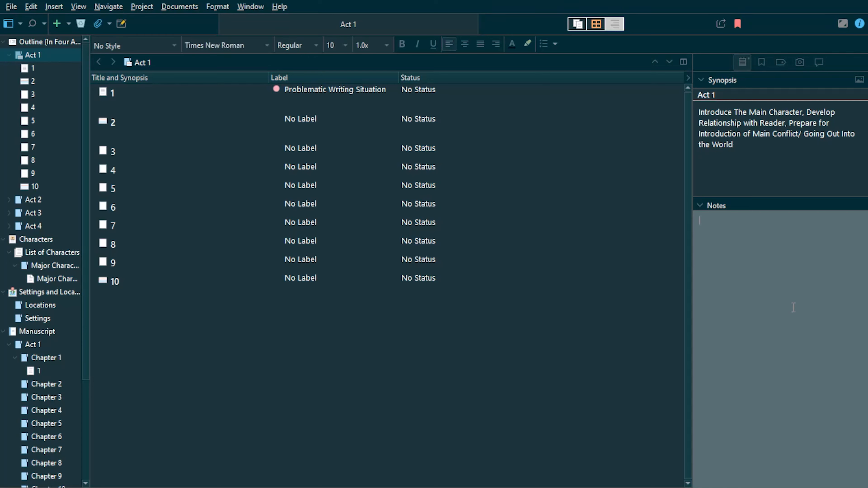
click(65, 41)
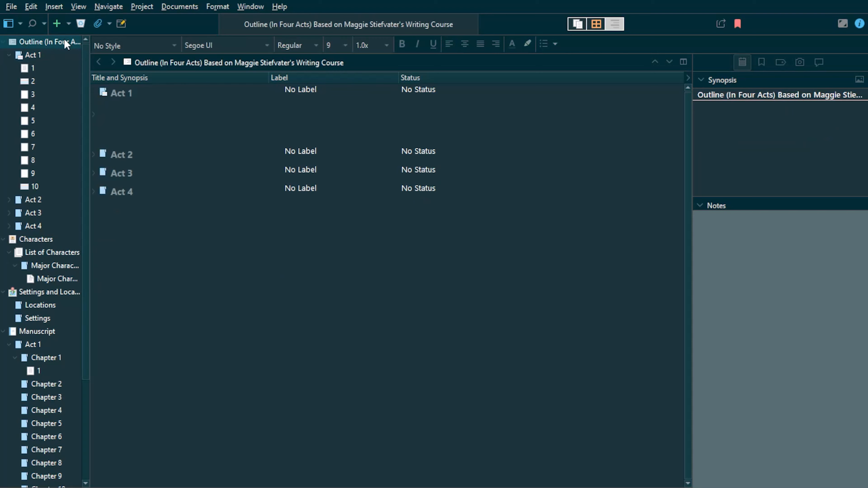
click(53, 56)
click(802, 288)
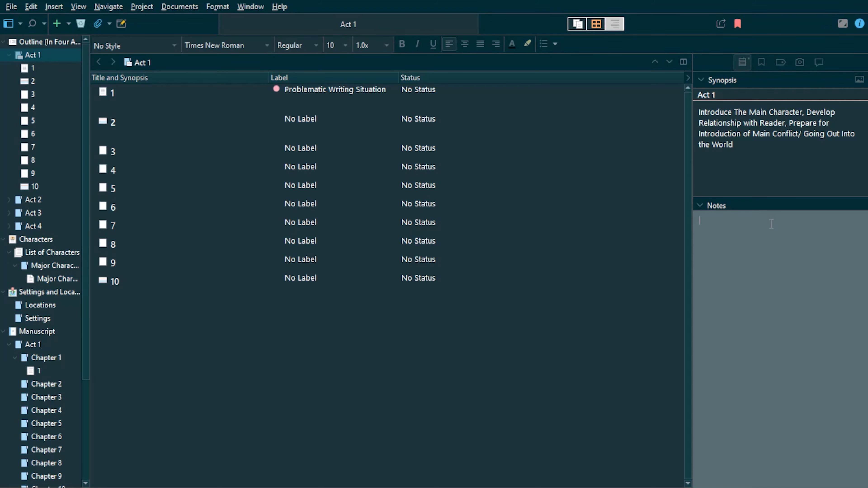
text(Important Scene)
Step: Inspect Act 1's document bookmarks and general metadata, and expand its custom metadata section
click(761, 63)
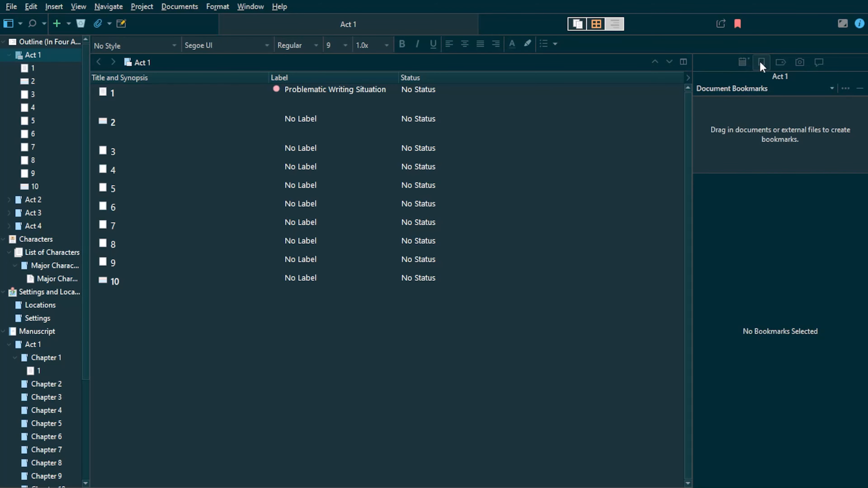
click(779, 64)
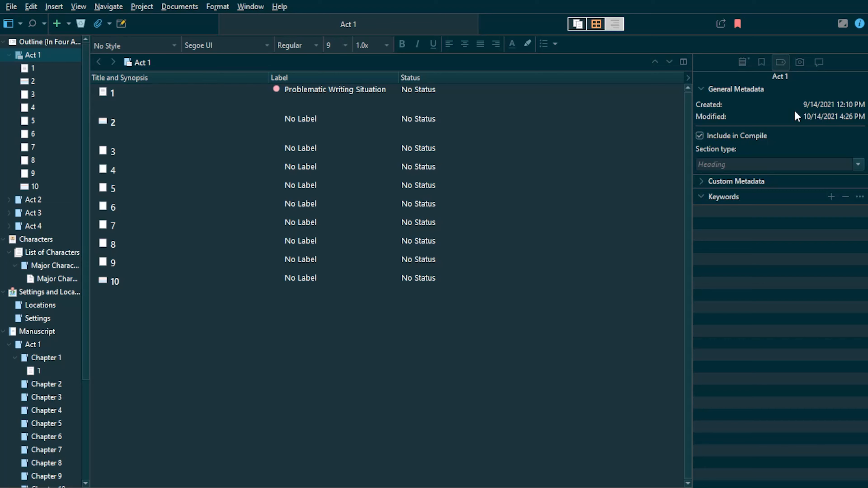
click(701, 182)
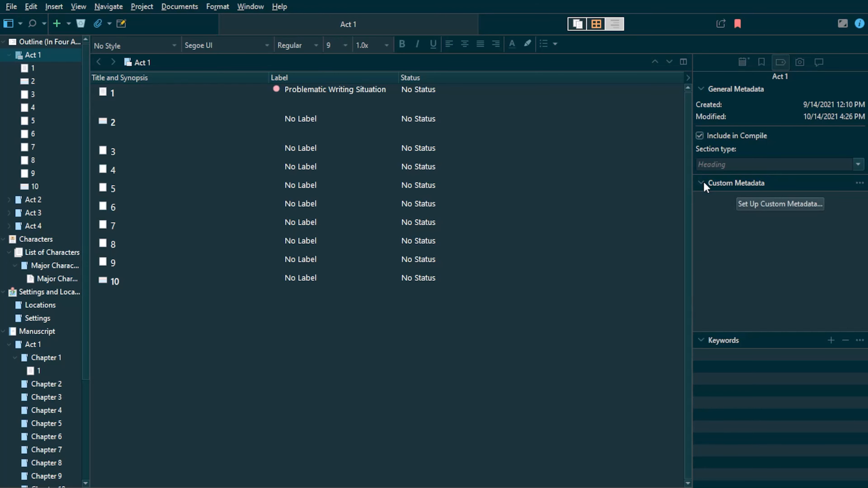
Step: Collapse Act 1's custom metadata section and add the keywords "primary romance" and "primary conflict" to Act 1
click(703, 182)
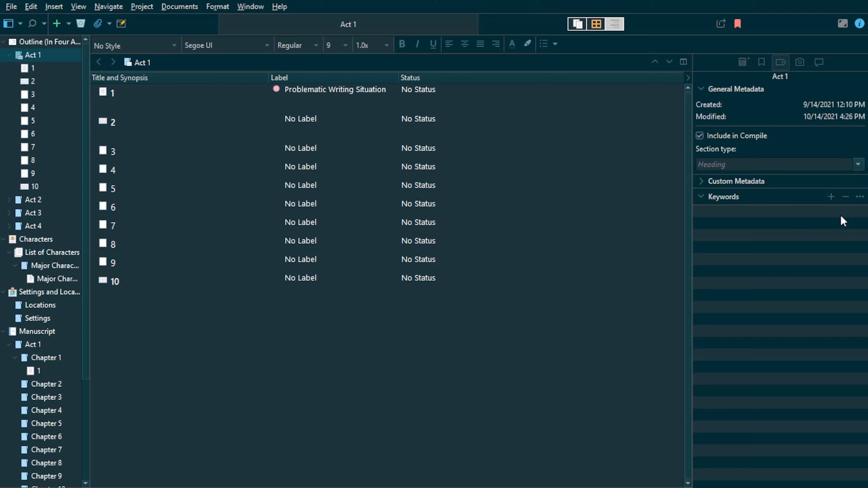
click(831, 197)
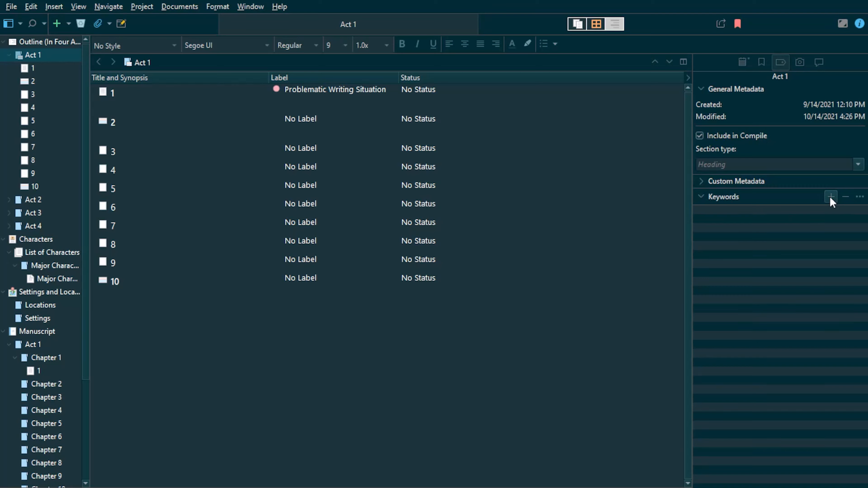
text(primary romance)
key(Return)
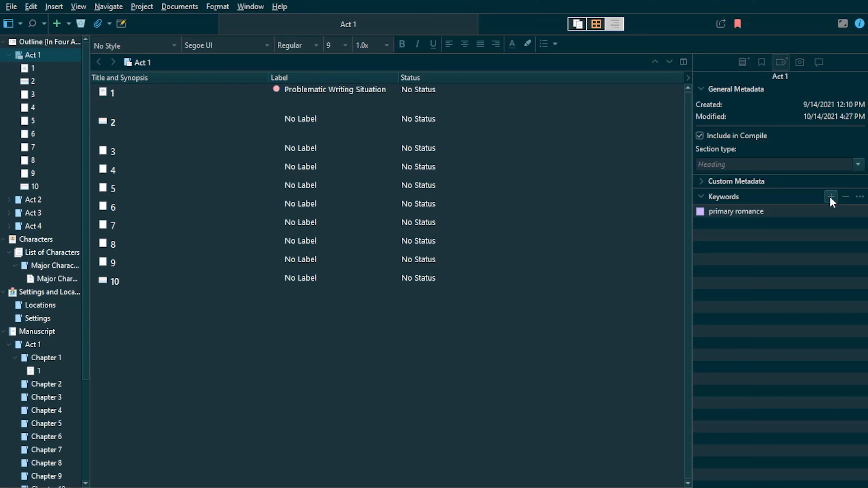
click(830, 198)
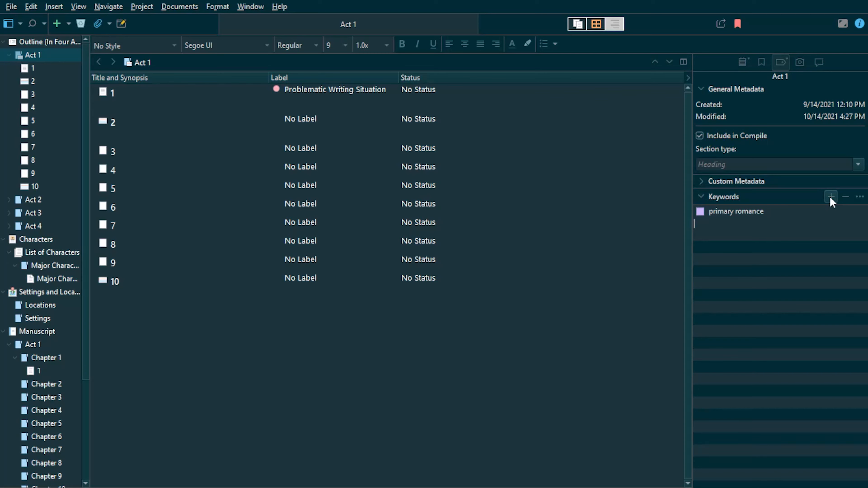
text(primary conflict)
key(Return)
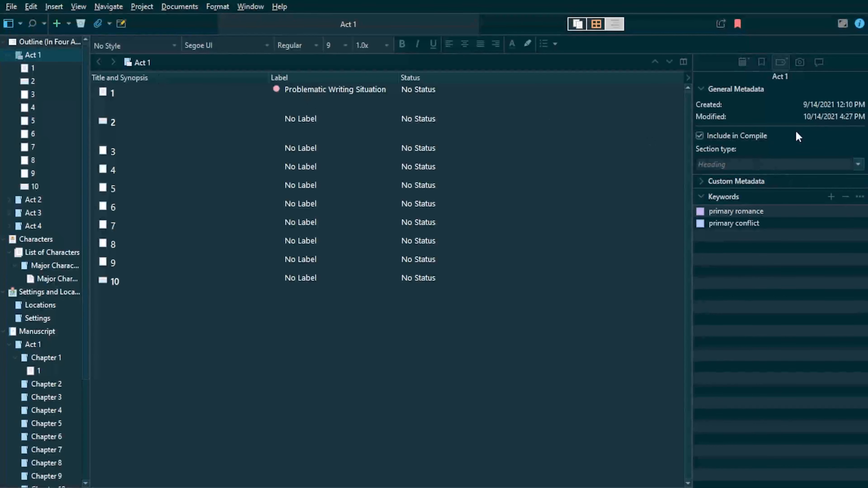
Step: Take a snapshot of scene 1 in Act 1's outline and title it "Starting Point"
click(801, 62)
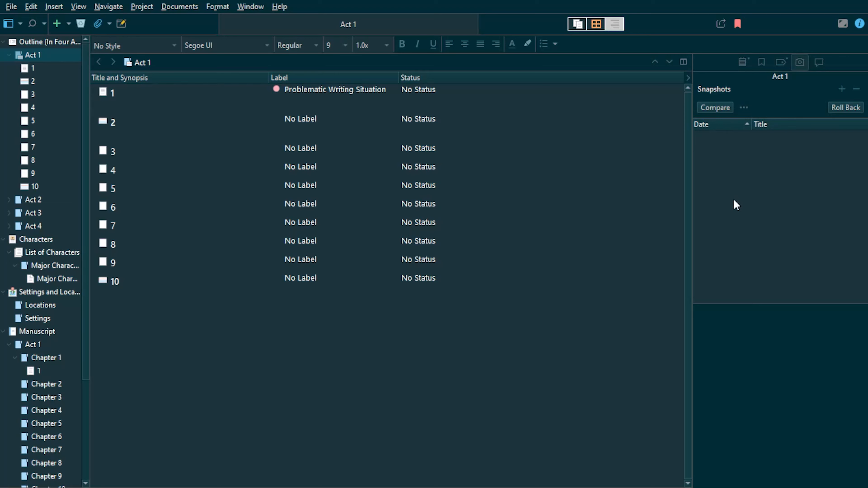
click(33, 69)
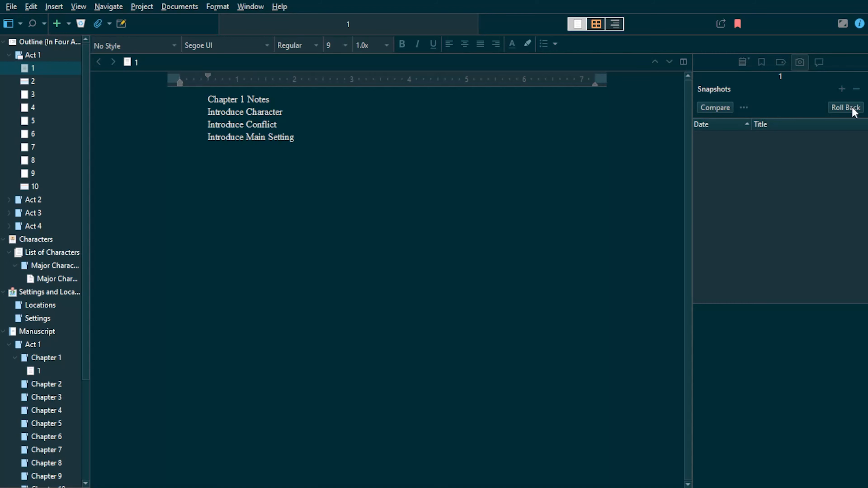
click(842, 89)
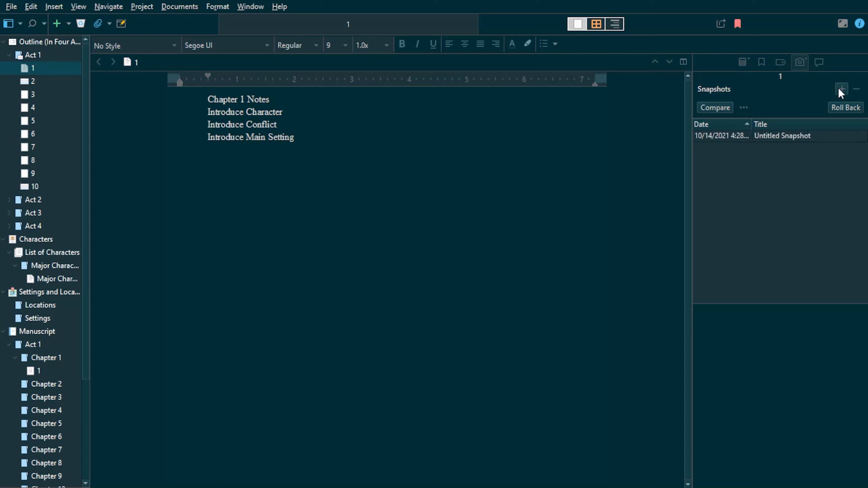
double_click(793, 136)
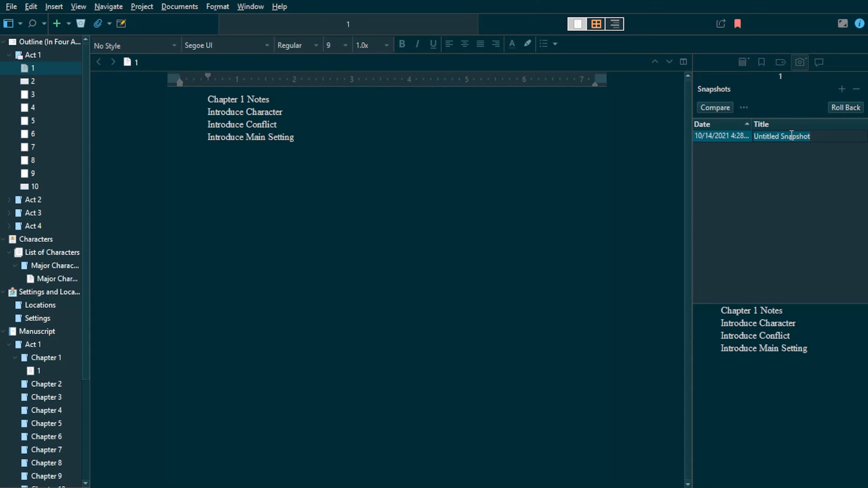
text(Starting Point)
key(Return)
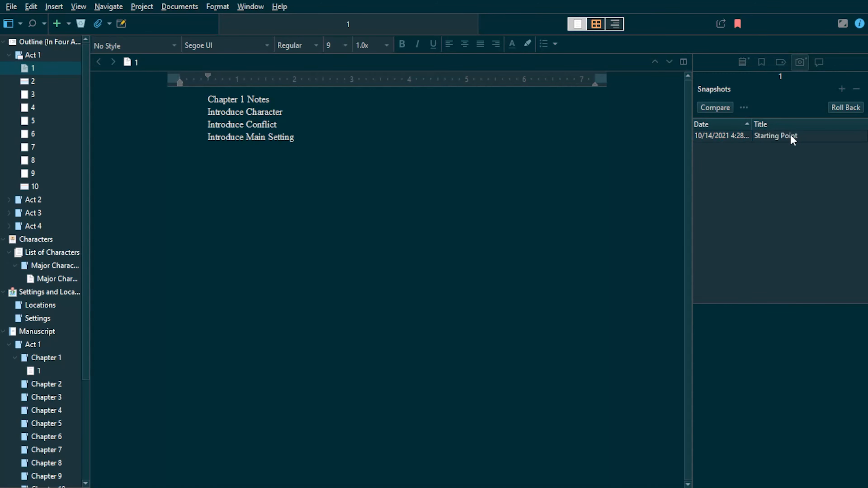
Step: Replace all of scene 1's text with "Myah comes into the the village on animal back (determine what said animal looks like)."
click(271, 137)
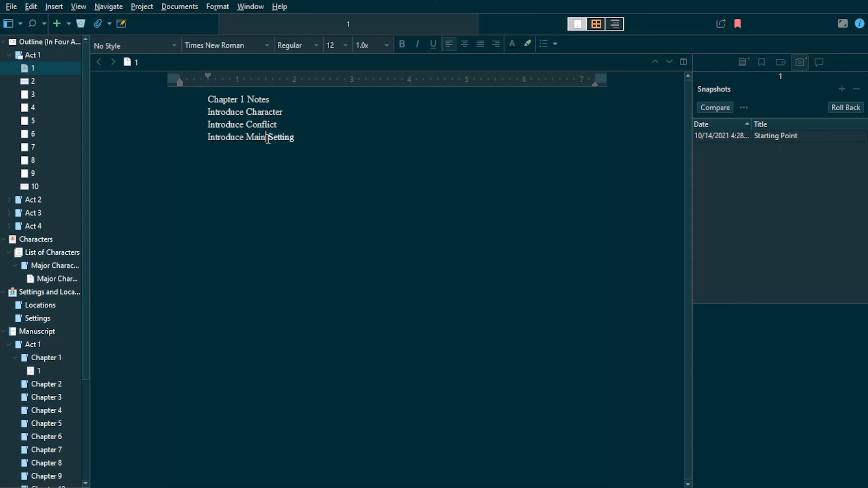
click(208, 100)
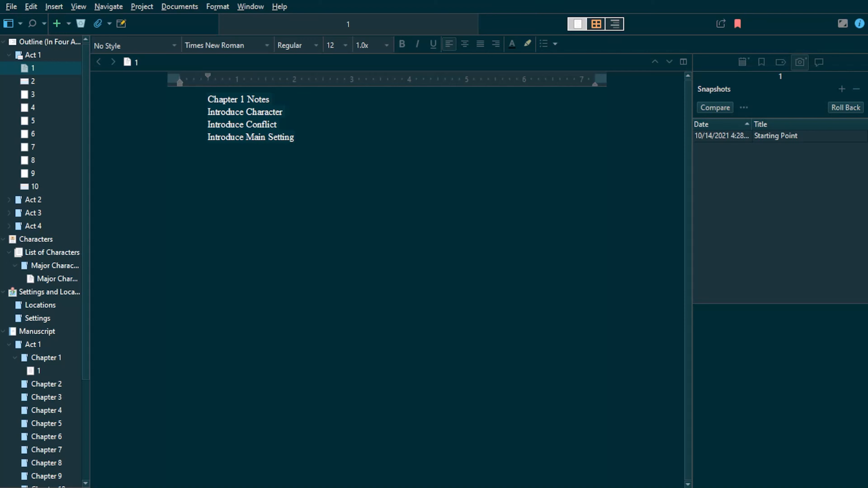
key(ctrl+a)
text(Myah)
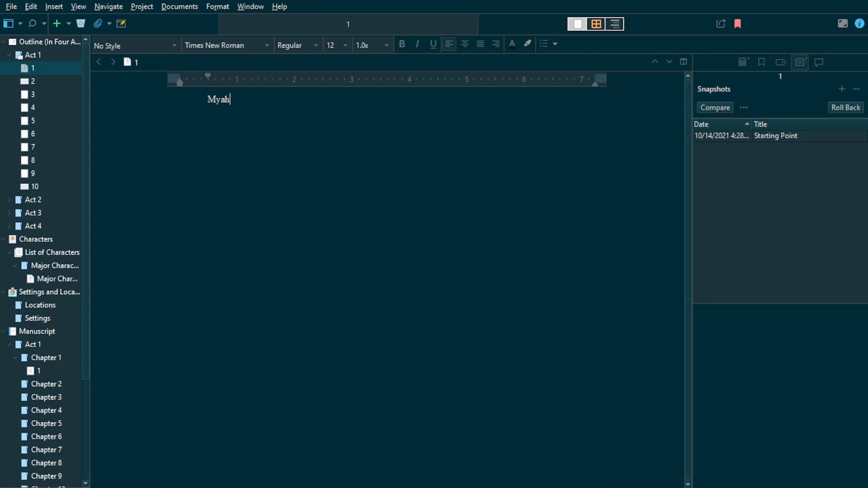
text(comes into the the village)
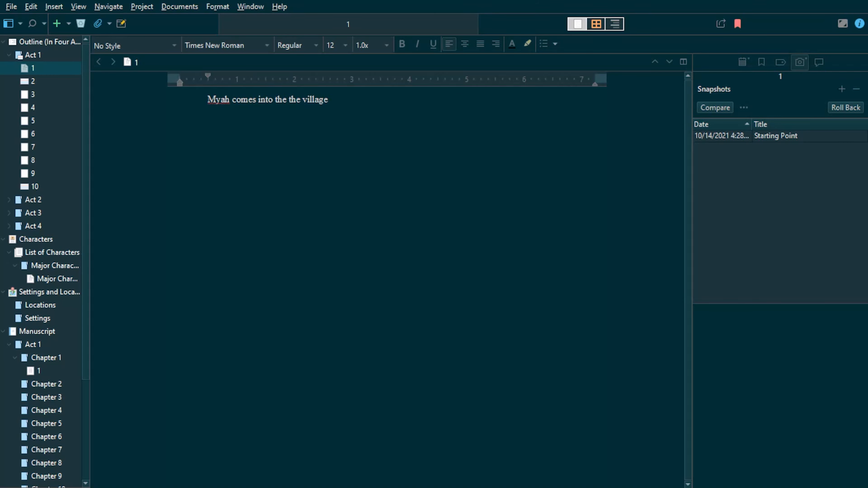
text( on animal back (determine what said)
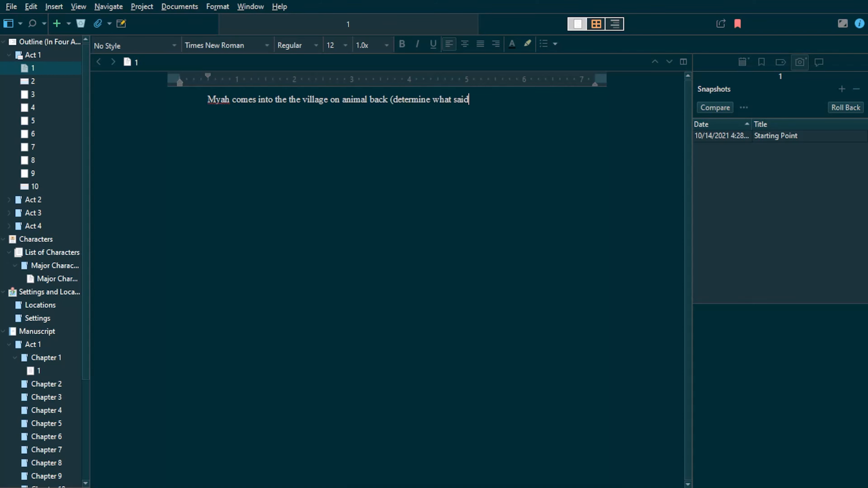
text( animal looks like).)
Step: Add the lines "Village Name Needs to be Determined" and "Describe the solarpunk atmosphere of this village on Marialta" to scene 1
key(Return)
text(Village )
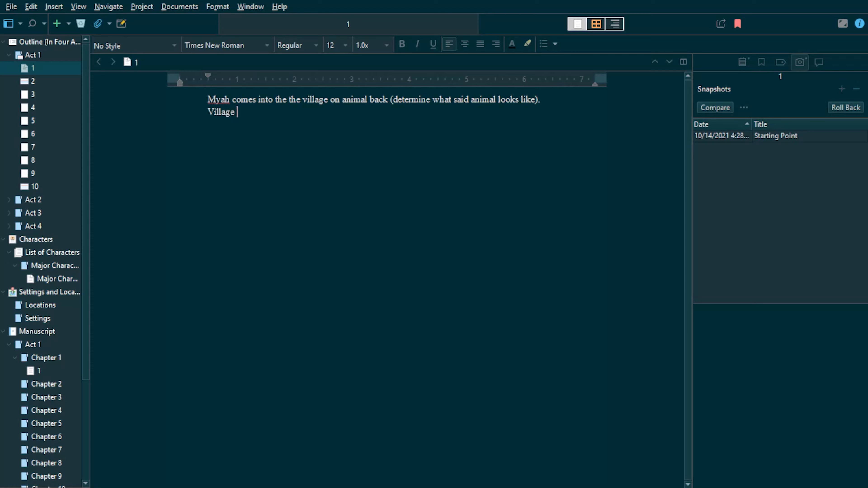
text(Name Needs to be Determined)
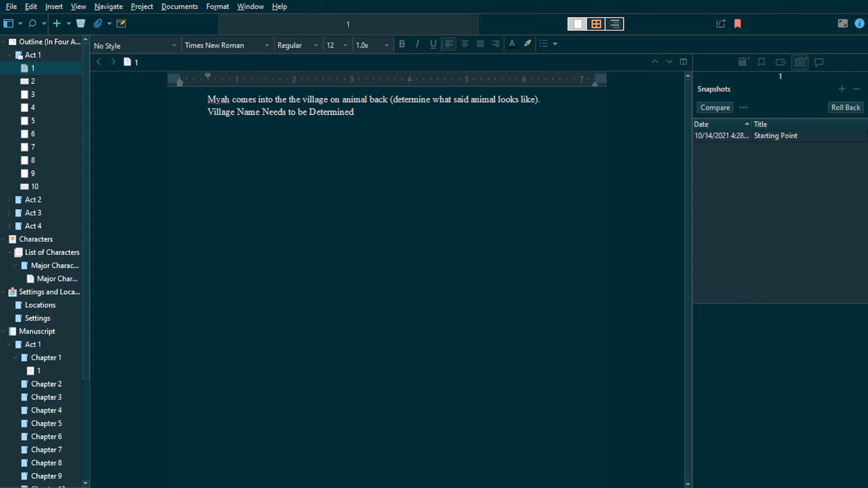
key(Return)
text(Describe the solarpunk)
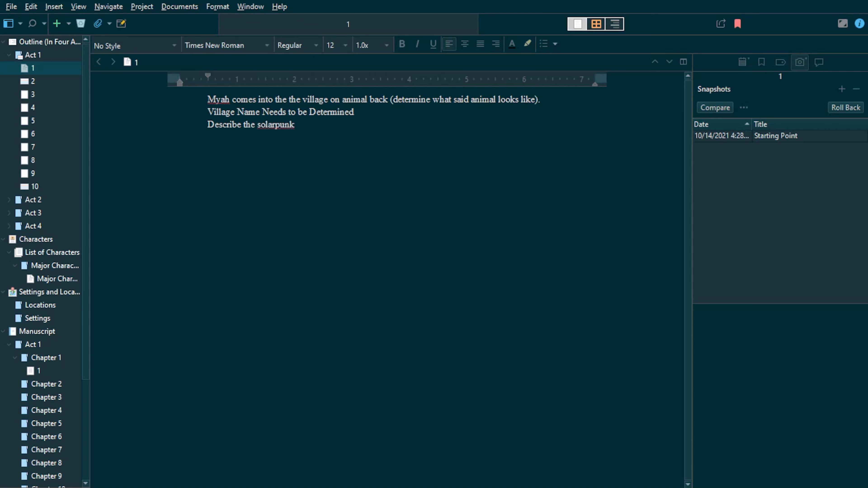
text( atmosphere of this village)
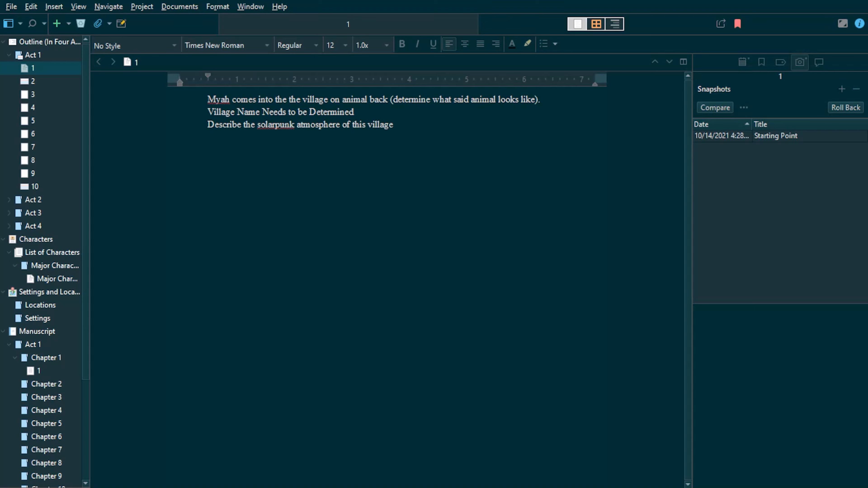
text( on ma)
key(BackSpace)
key(BackSpace)
text(Marialta.)
key(BackSpace)
Step: Add a final line to scene 1 reading "Myah interacts with a member of her guard team."
text(Myah interacts)
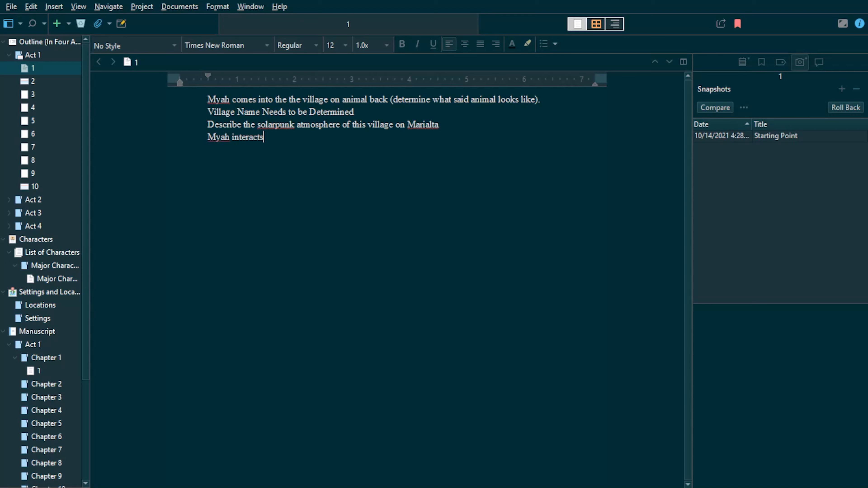
text( with a member of h)
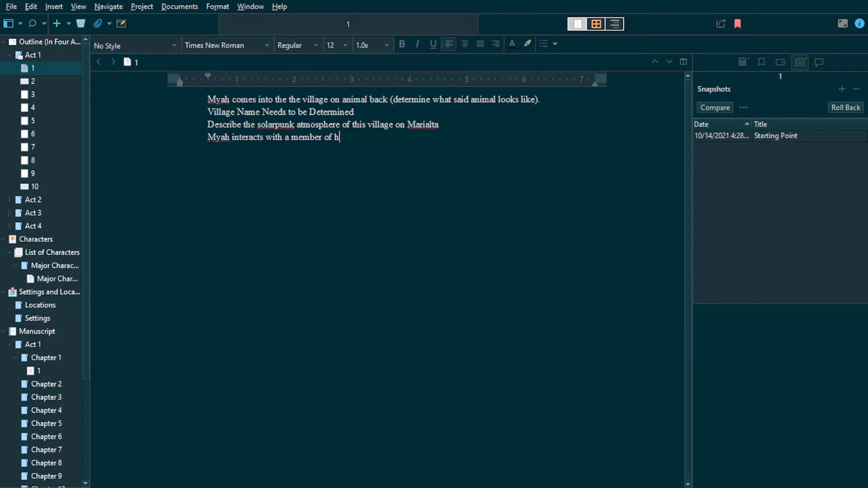
text(er guard  team.)
Step: Take a second snapshot of scene 1 and title it "More Specific Details"
click(836, 92)
click(822, 147)
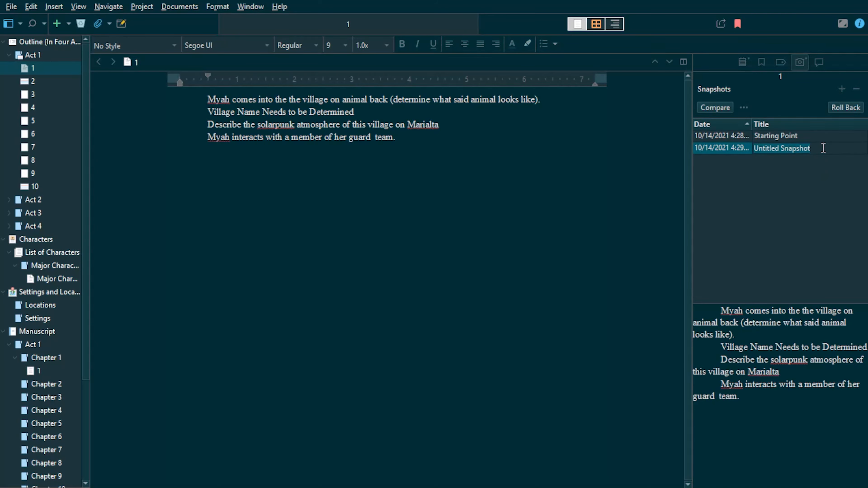
text(More specific )
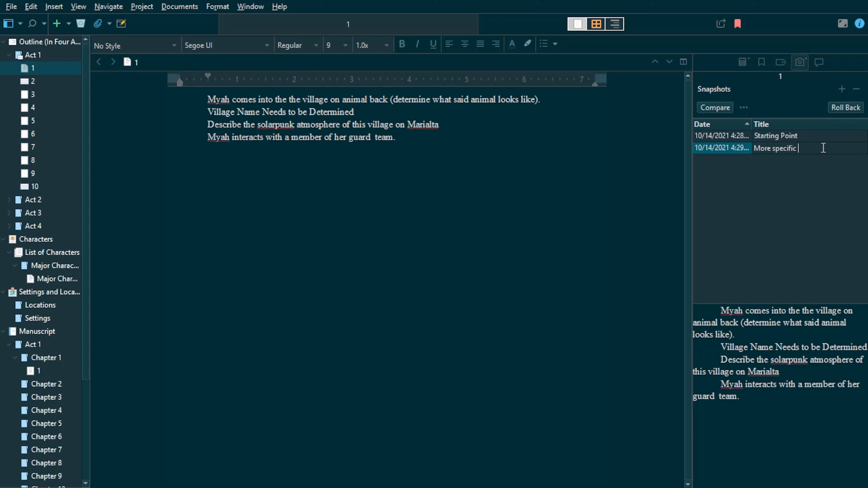
text(Details)
key(Return)
click(776, 146)
key(BackSpace)
text(S)
click(820, 201)
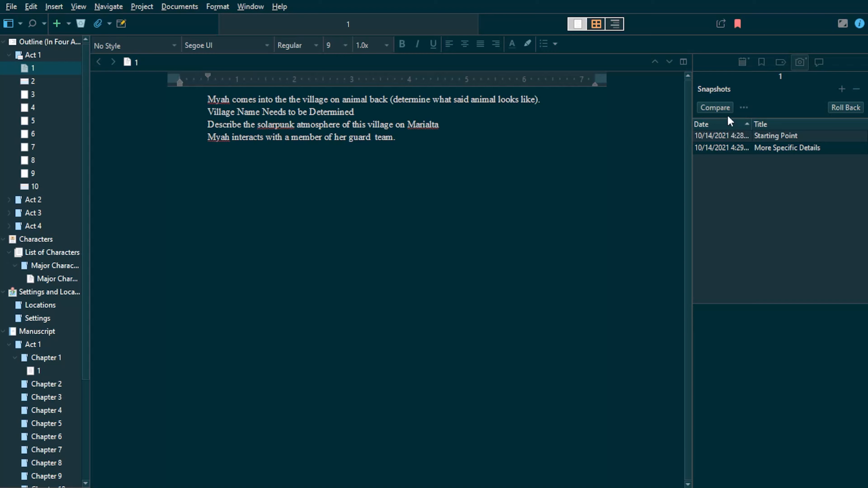
Step: Compare the "Starting Point" snapshot with scene 1's current text, then leave the comparison
click(748, 135)
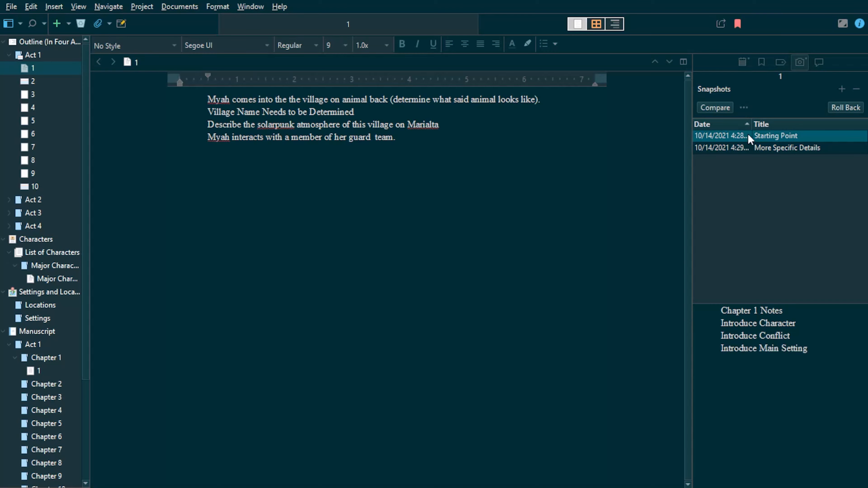
click(711, 105)
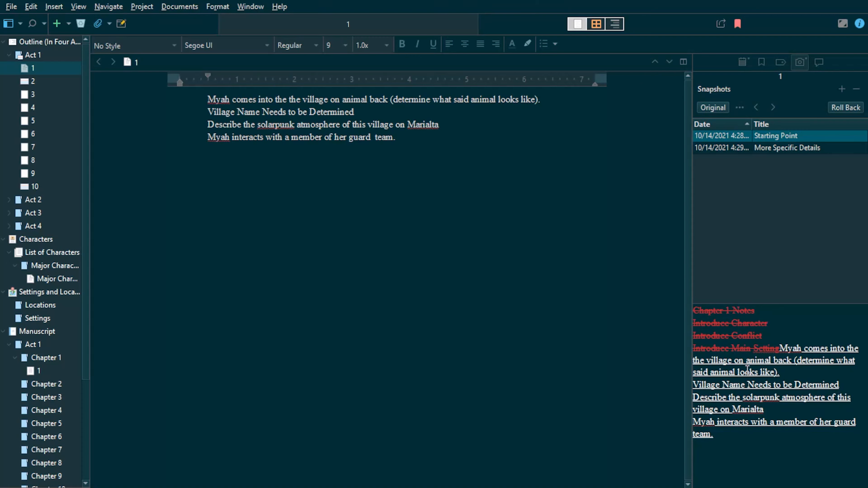
click(765, 224)
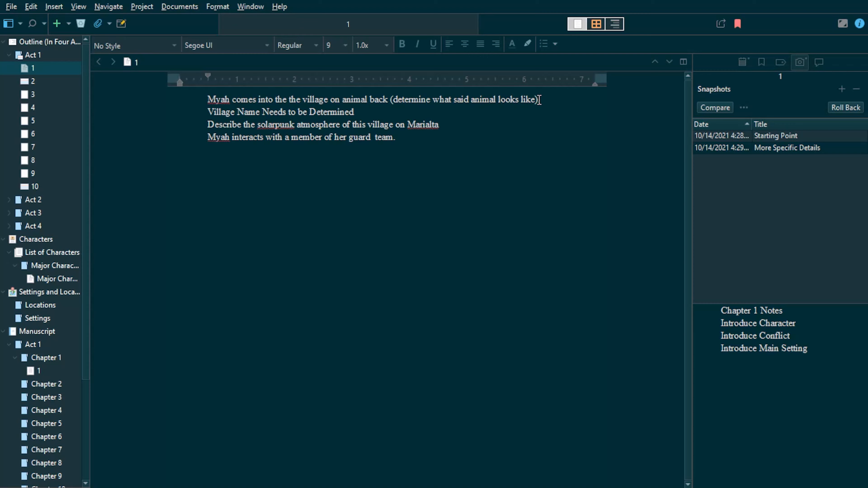
Step: Replace the animal back wording and its parenthetical note in scene 1's first line with "a pack animal that resembles a buffalo."
click(505, 102)
drag(505, 101, 343, 99)
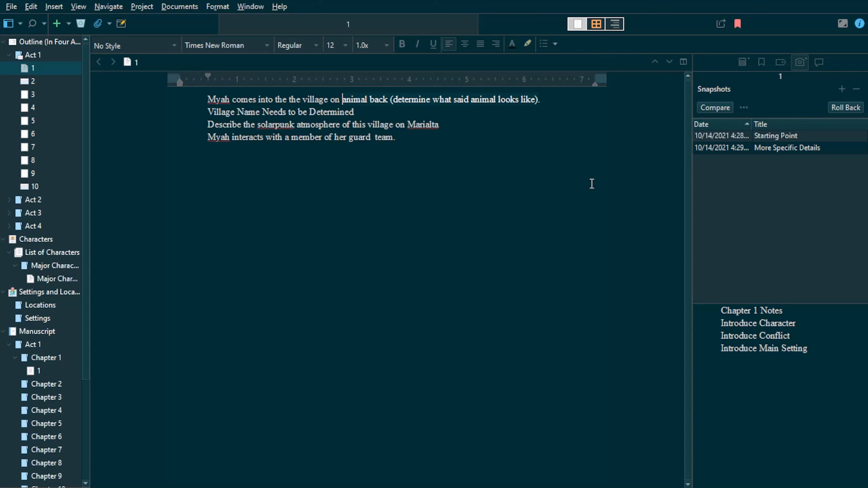
text(a pack animal that re)
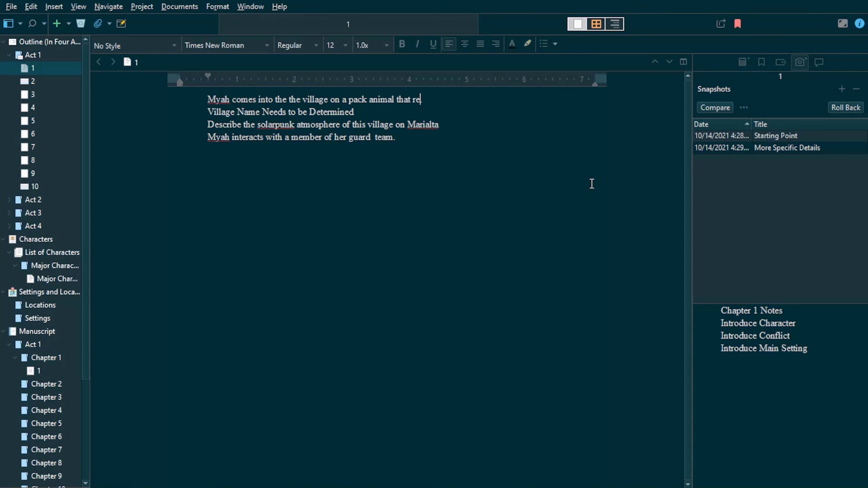
text(sembles a buffalo.)
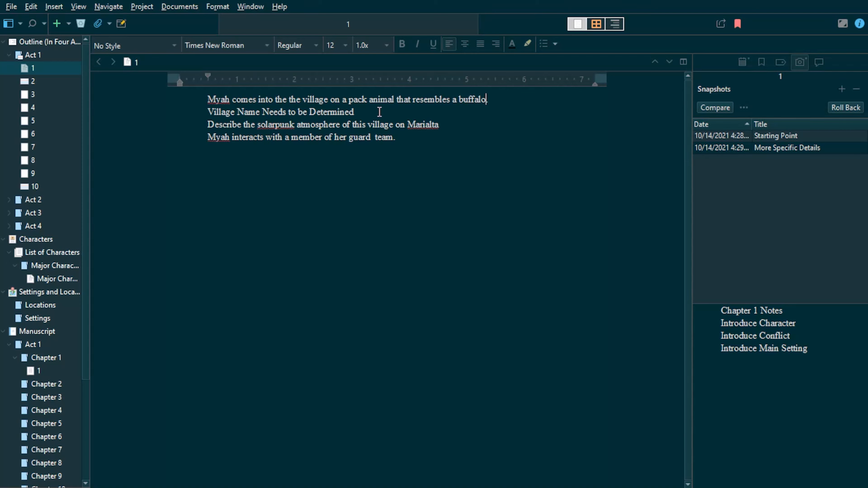
Step: Append "—> Look at Star Wars for Influence" to the village name line in scene 1
click(361, 111)
text(---)
key(BackSpace)
key(BackSpace)
text(--> )
text(Look at)
text( Star War)
text(s for Influence)
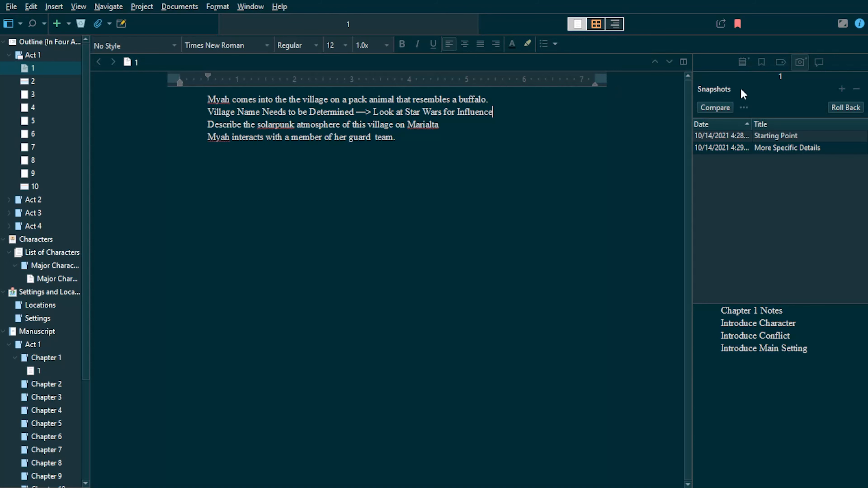
Step: Take a third snapshot of scene 1 and title it "Even More Specific Details"
click(838, 86)
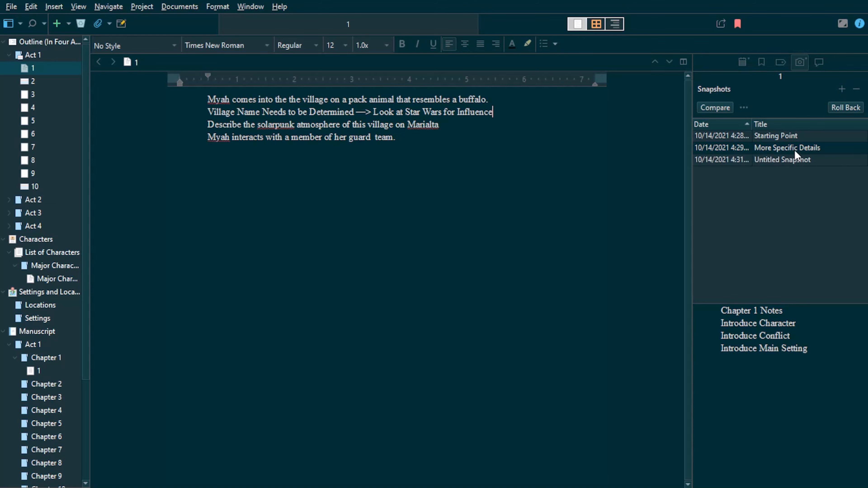
click(812, 158)
click(811, 158)
text(Even )
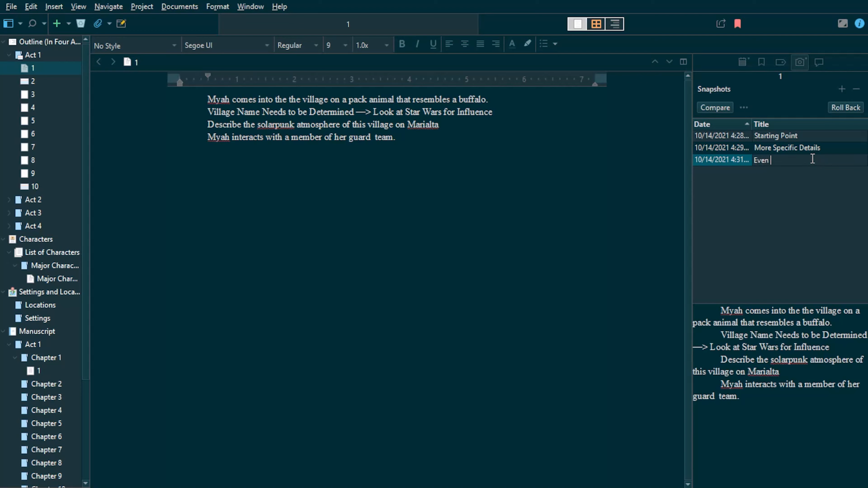
text(More Specific Details)
key(Return)
Step: Compare the "More Specific Details" and "Even More Specific Details" snapshots of scene 1 with each other
click(811, 160)
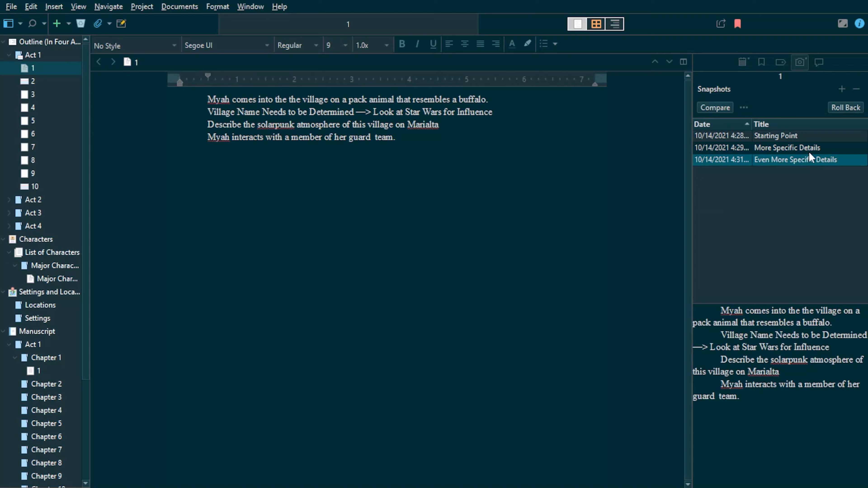
ctrl+click(810, 147)
click(711, 104)
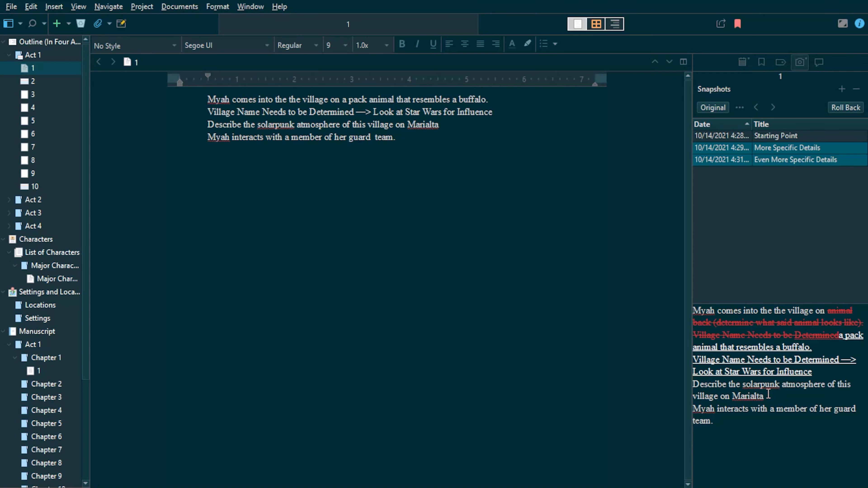
Step: Roll scene 1 back to the "More Specific Details" snapshot
click(766, 417)
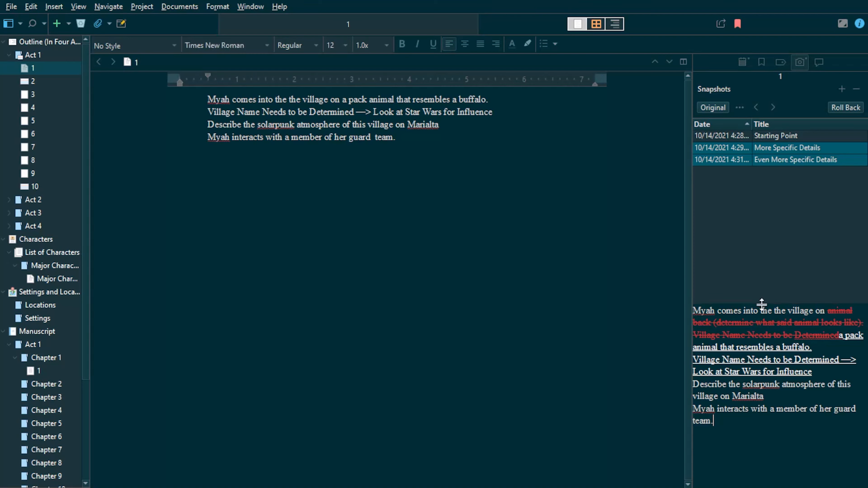
click(521, 123)
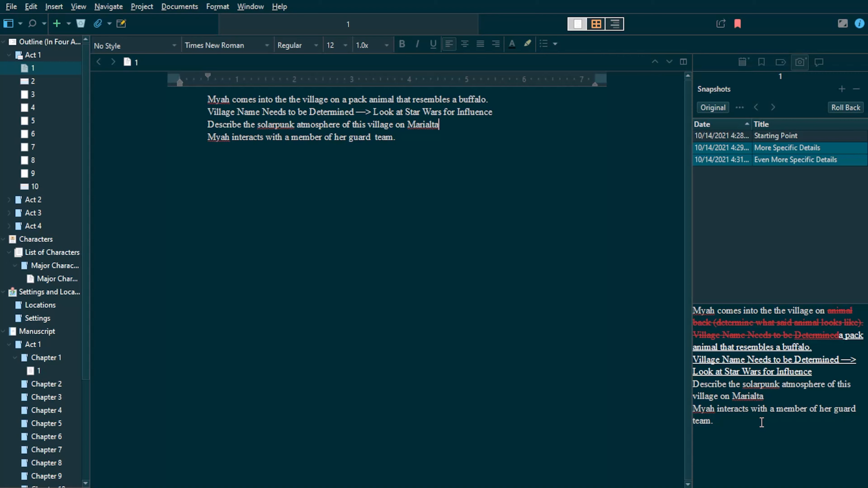
click(845, 147)
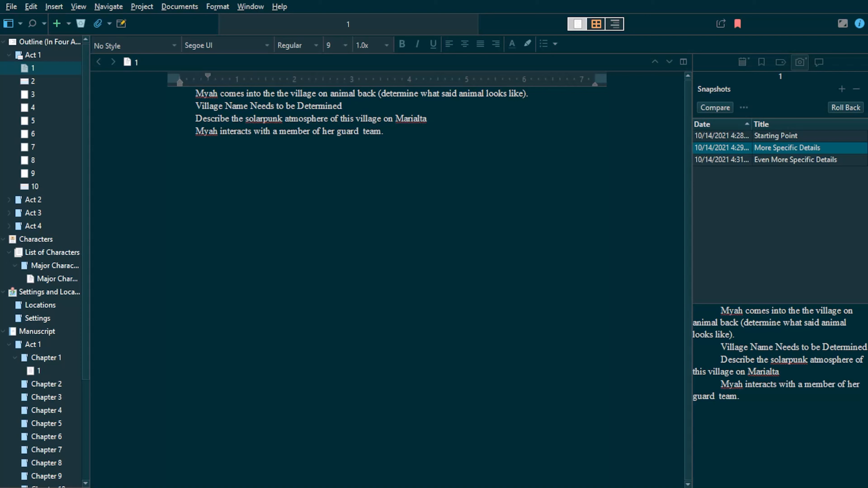
click(586, 421)
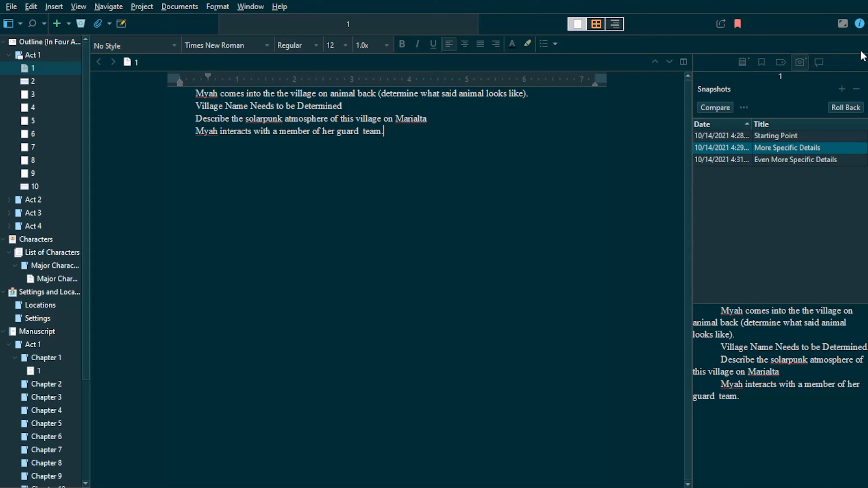
Step: Check scene 1's comments and footnotes, hide the inspector and switch to composition mode
click(820, 62)
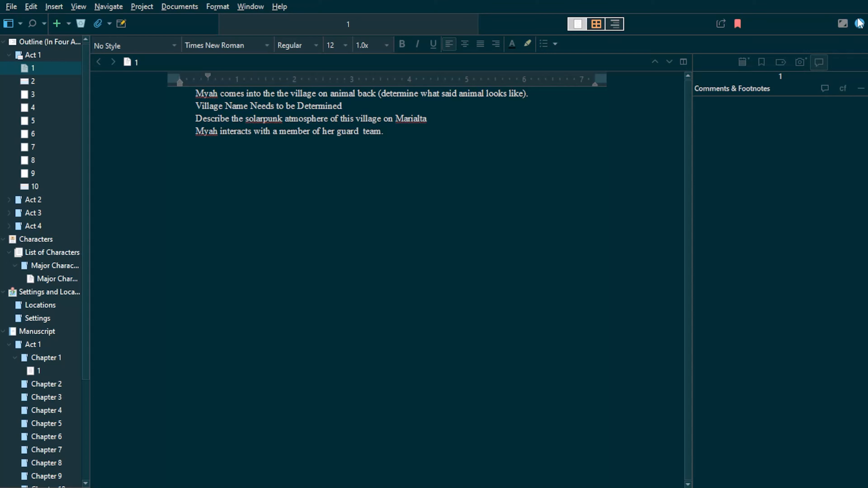
click(860, 26)
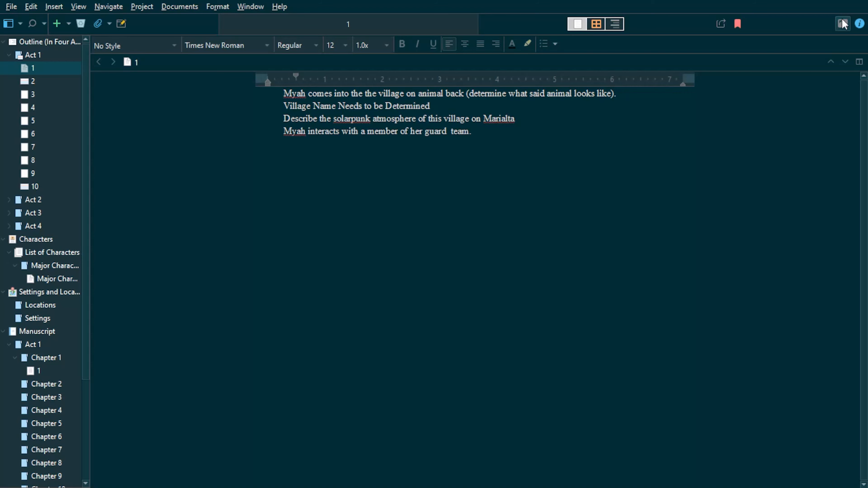
click(842, 23)
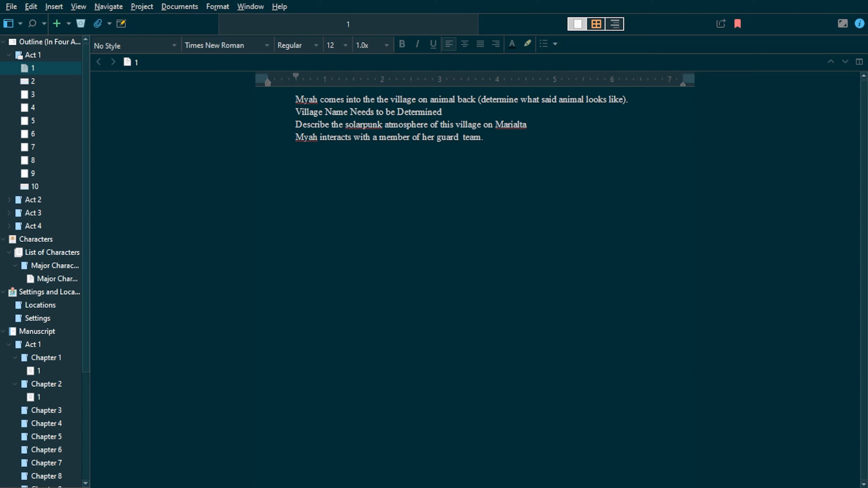
Step: Split the editor side by side, with the manuscript scene from Chapter 1 in one pane and Act 1 outline scene 1 in the other
click(37, 371)
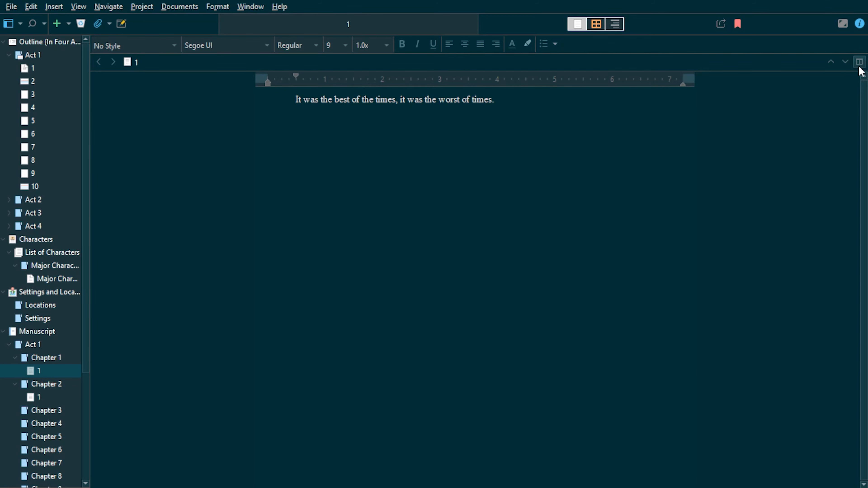
mouse_move(865, 76)
mouse_down()
mouse_move(820, 66)
mouse_move(845, 94)
mouse_move(864, 93)
mouse_up()
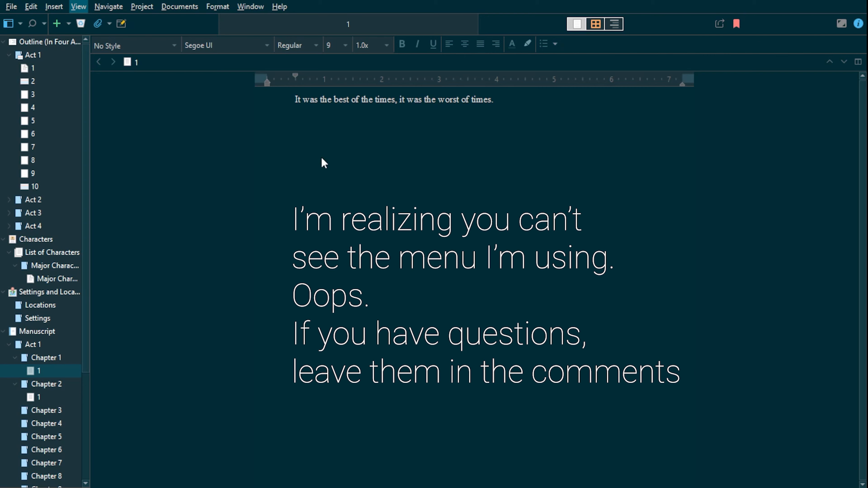
click(498, 174)
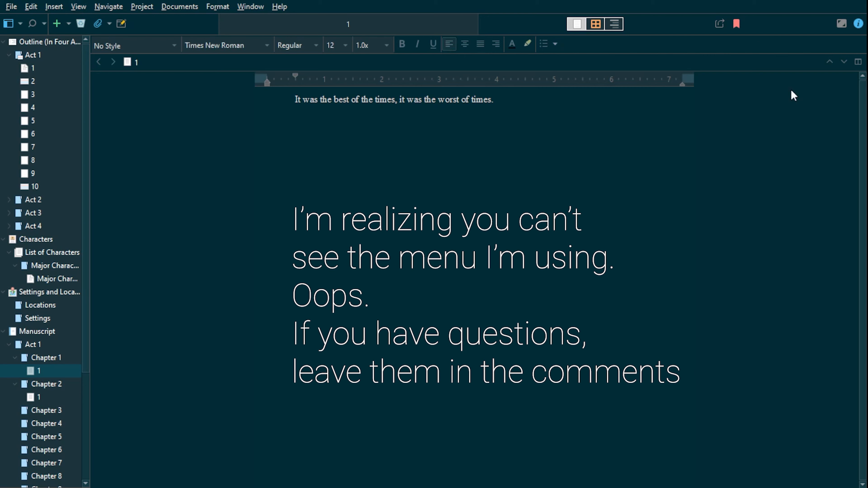
click(858, 61)
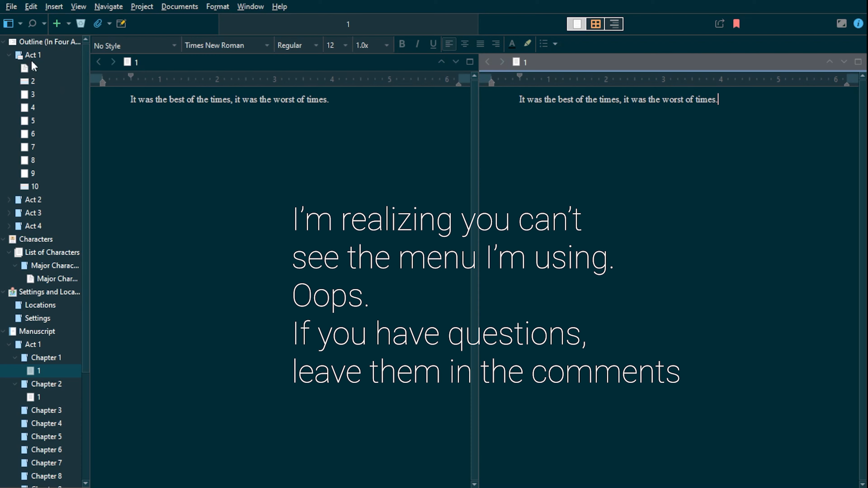
click(34, 68)
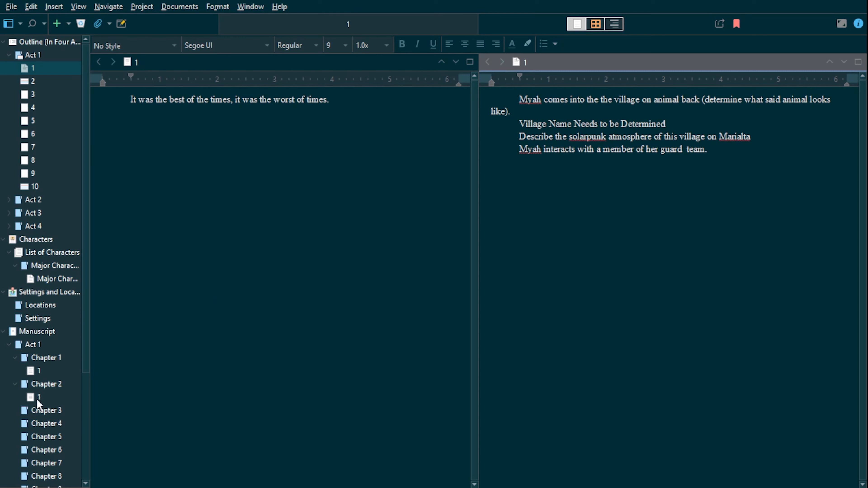
Step: Load the Chapter 2 scene in the manuscript pane and Act 1 outline scene 2 in the outline pane
click(224, 258)
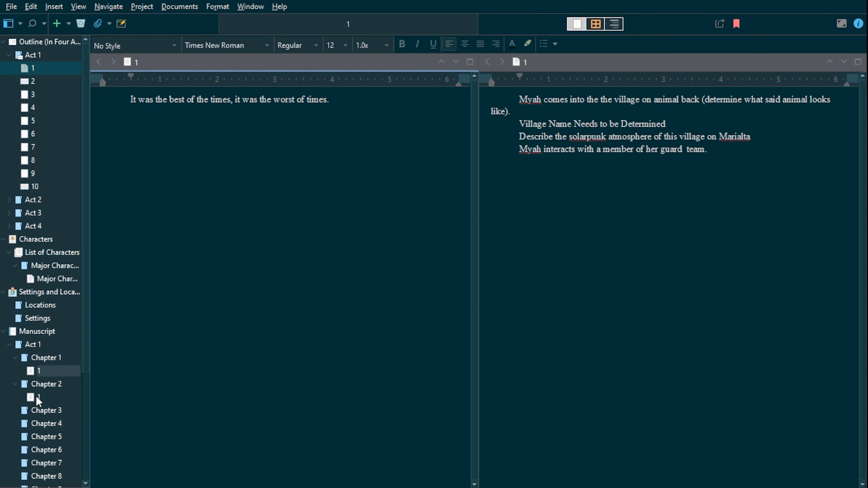
drag(36, 396, 149, 60)
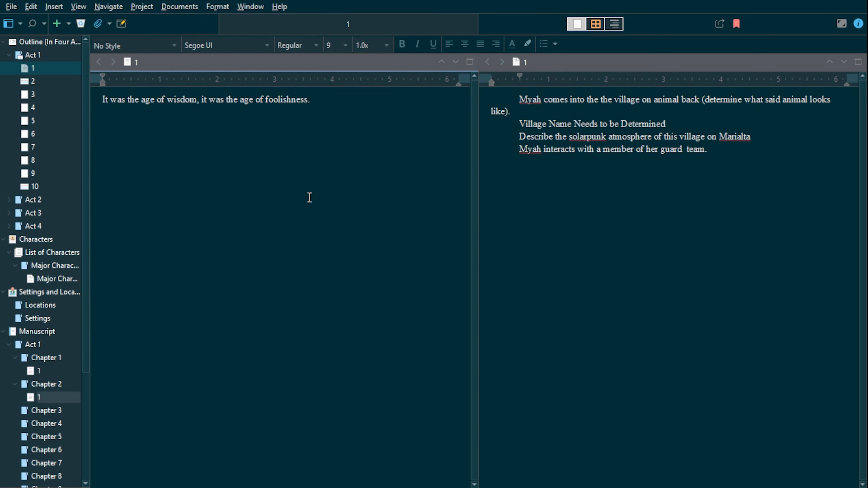
click(711, 160)
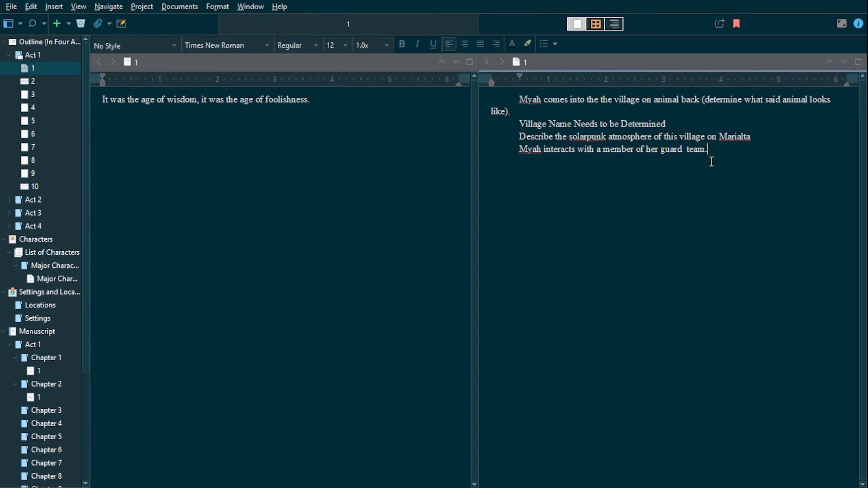
click(45, 85)
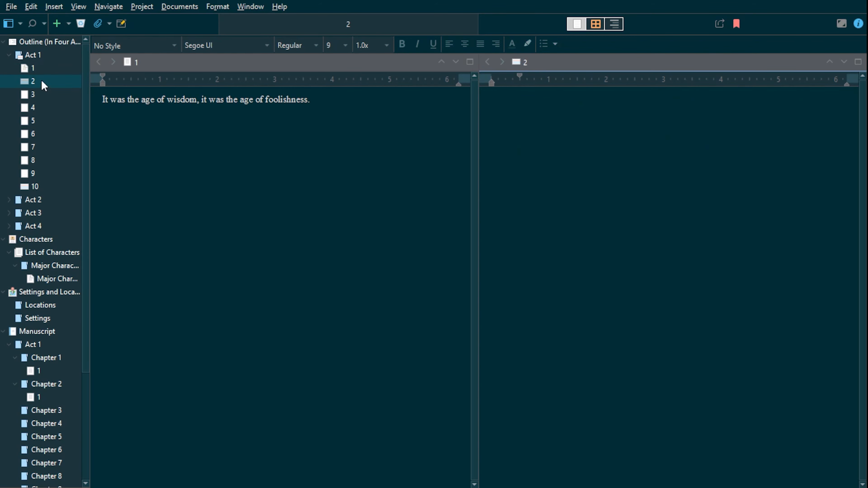
Step: Return the manuscript pane to the Chapter 1 scene and the outline pane to Act 1 outline scene 1
click(295, 162)
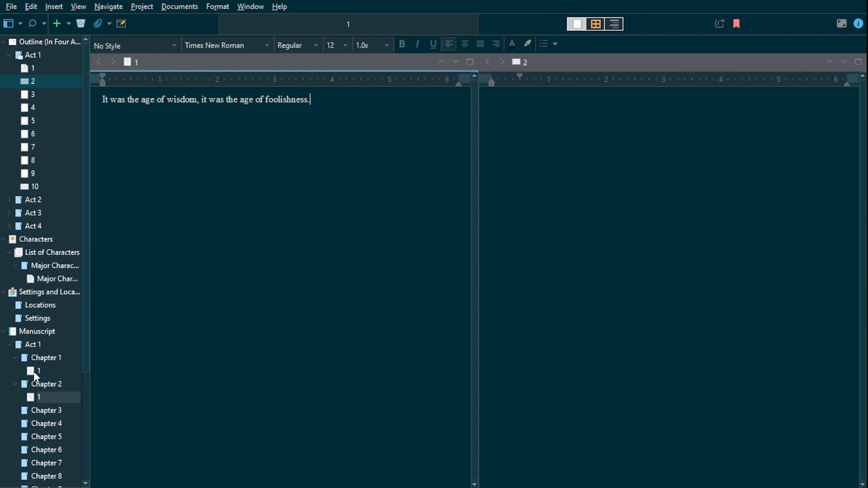
drag(34, 372, 175, 63)
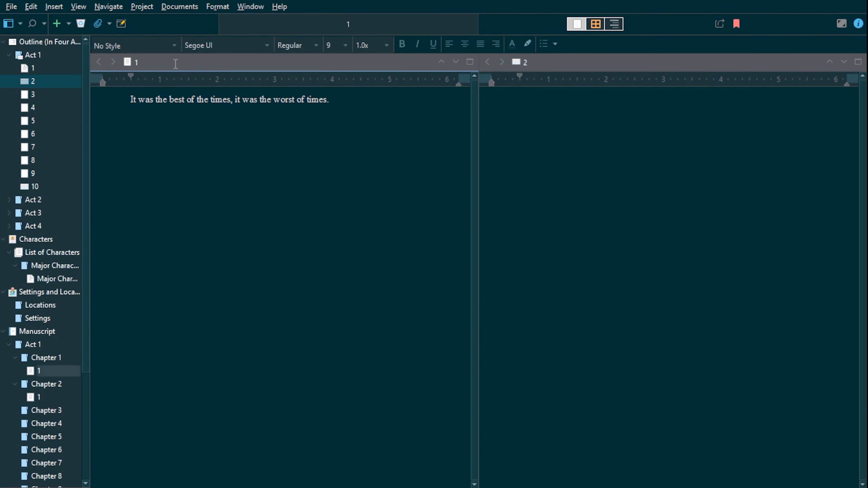
click(694, 199)
click(40, 97)
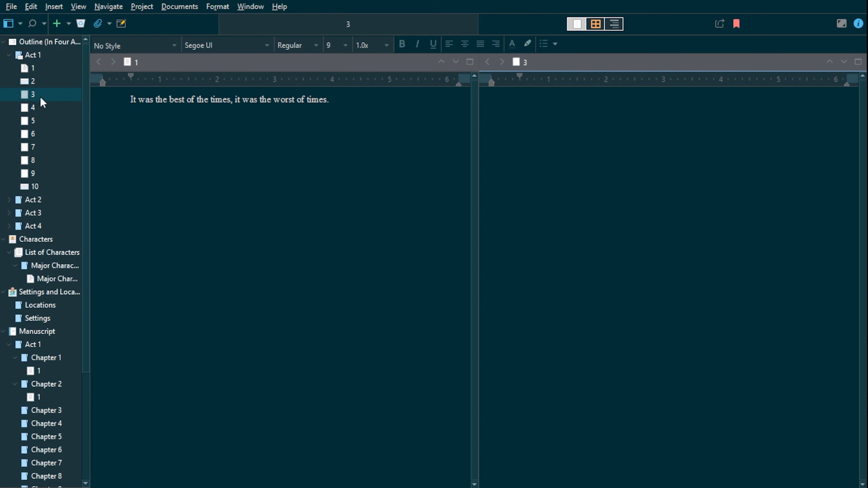
click(39, 69)
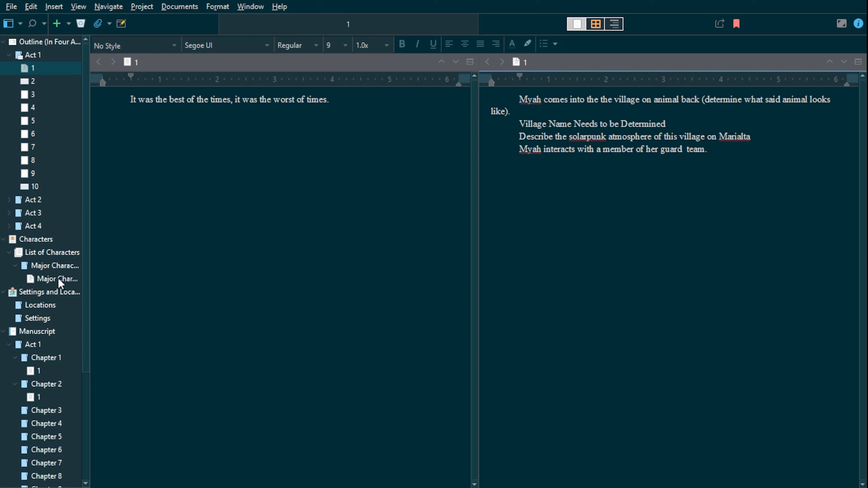
Step: Open the Major Character 1 sheet in a copyholder on the outline pane, read through its profile and close it
drag(84, 278, 633, 63)
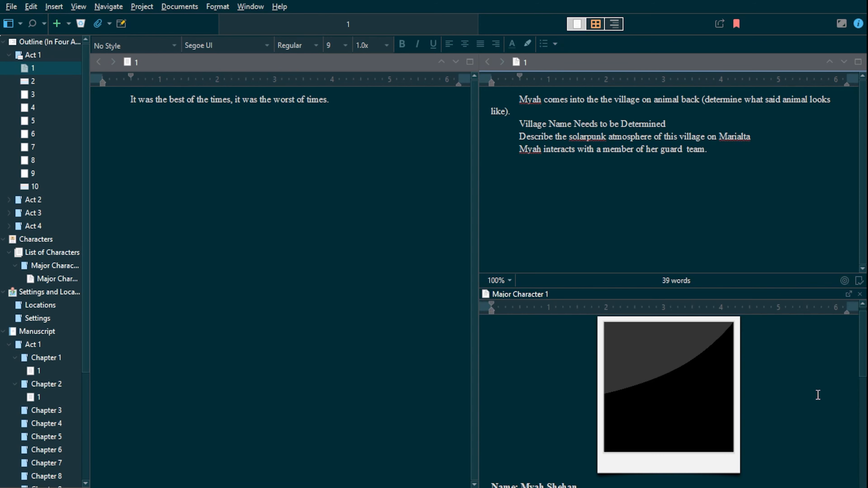
scroll(818, 397, down, 10)
scroll(831, 406, up, 8)
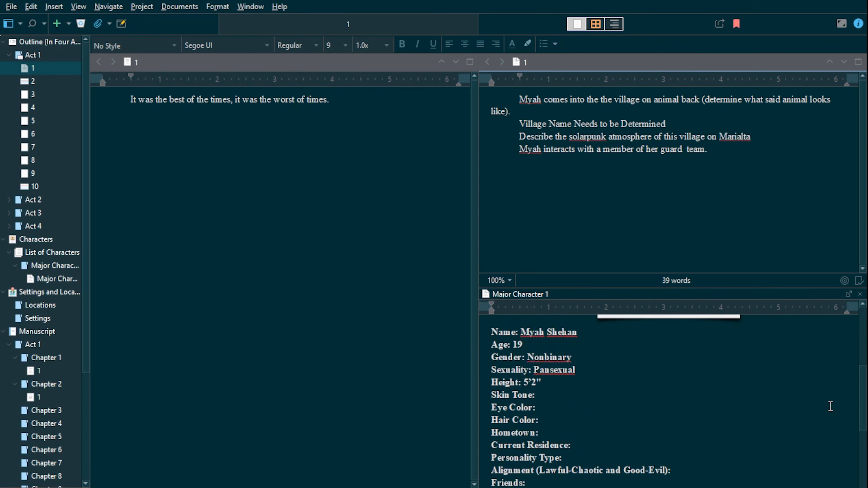
scroll(829, 402, down, 4)
scroll(829, 403, down, 4)
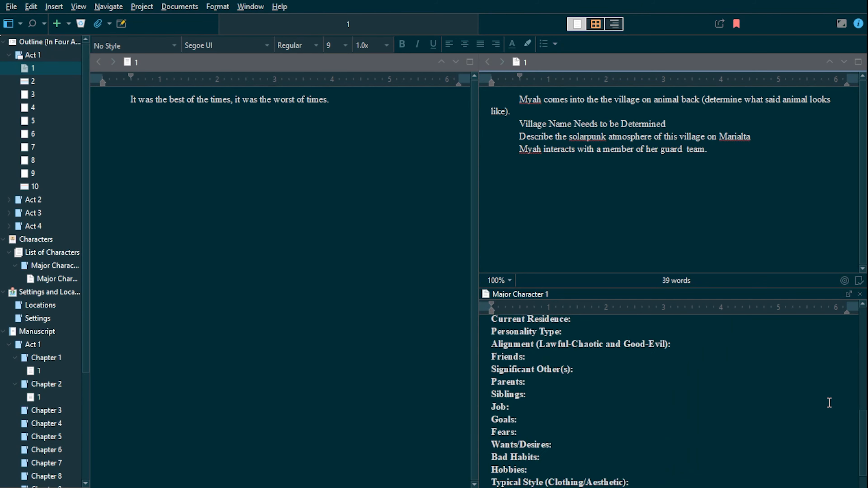
scroll(820, 403, up, 6)
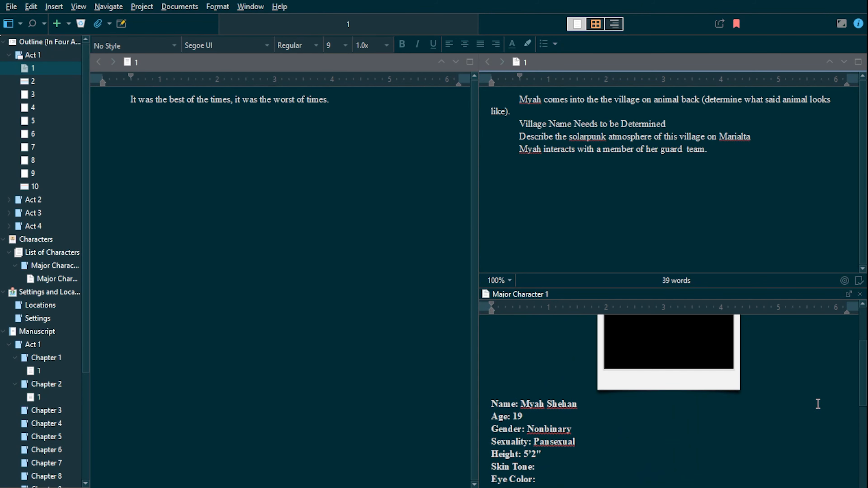
scroll(818, 404, up, 3)
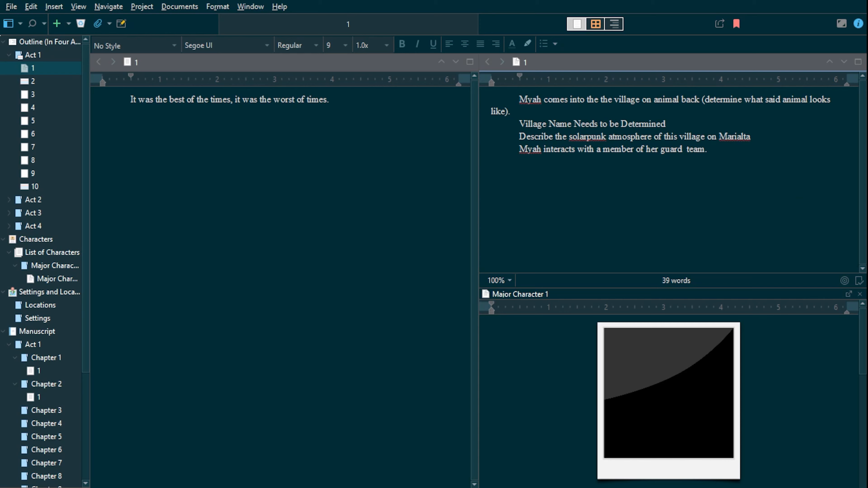
click(860, 295)
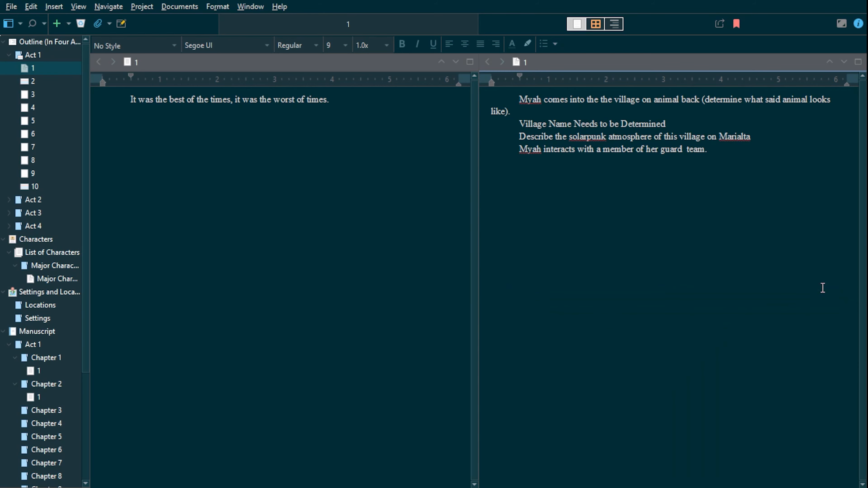
Step: View List of Characters in a copyholder on the outline pane and Major Character 1 in one on the manuscript pane, and close both
drag(34, 258, 654, 62)
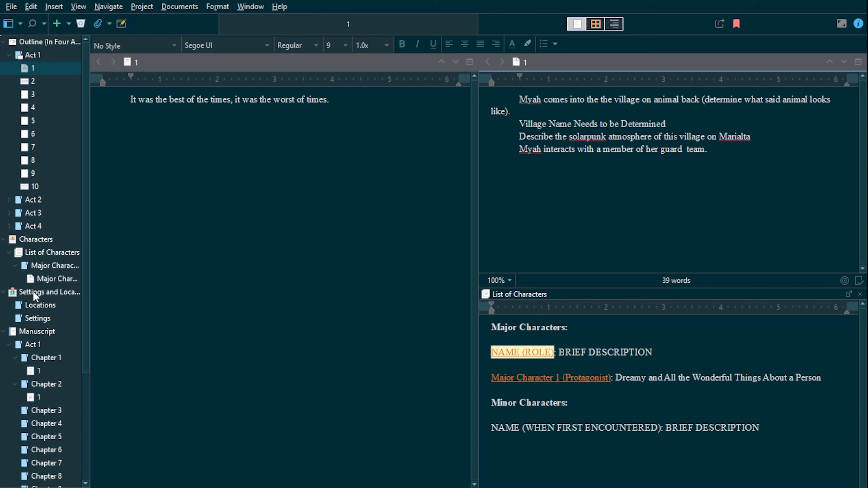
drag(39, 280, 237, 63)
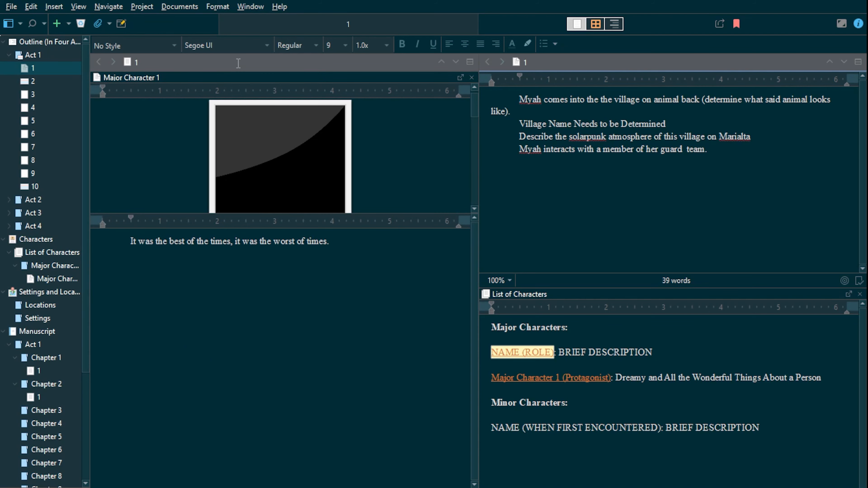
scroll(342, 175, down, 8)
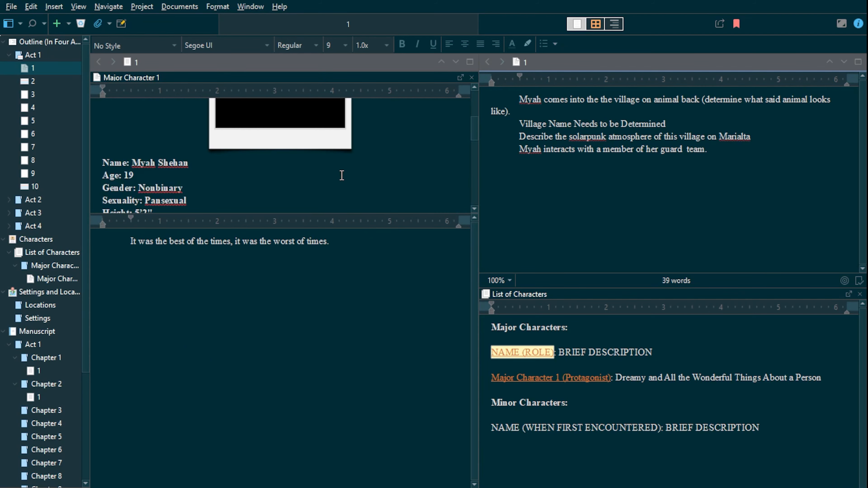
scroll(342, 175, up, 5)
scroll(342, 175, down, 6)
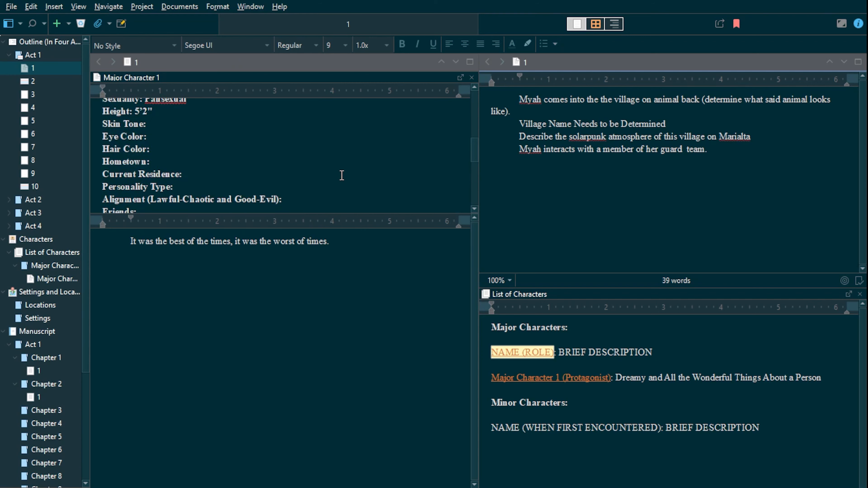
click(471, 78)
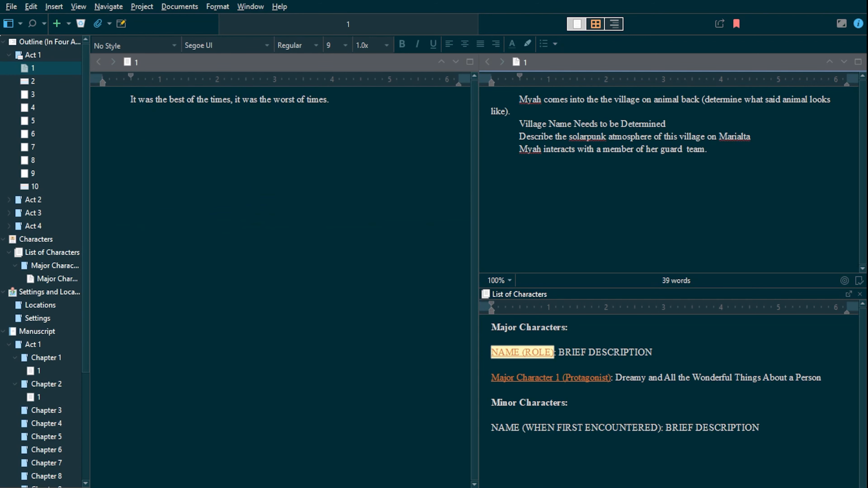
click(860, 295)
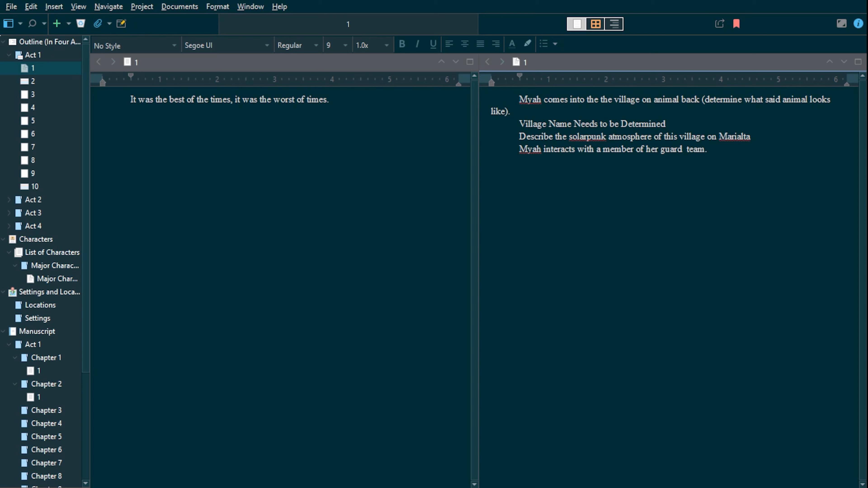
Step: Load Act 1 outline scene 2 in the outline pane beside the Chapter 1 scene
click(513, 220)
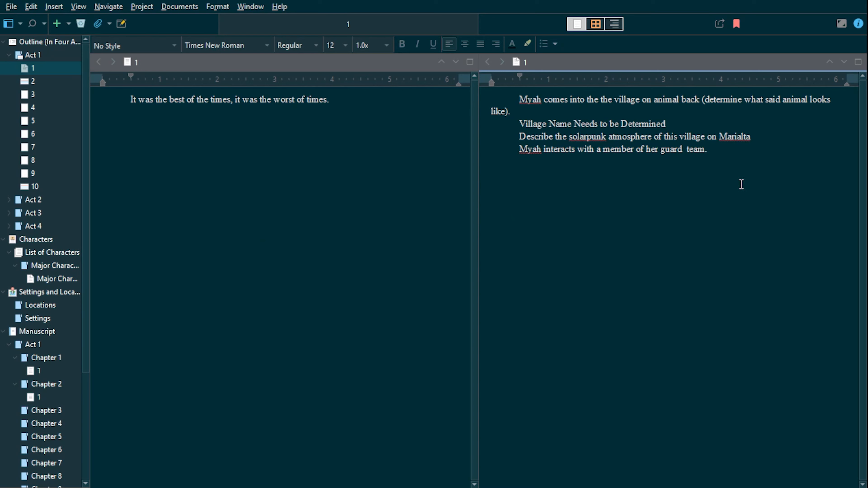
click(43, 136)
click(36, 109)
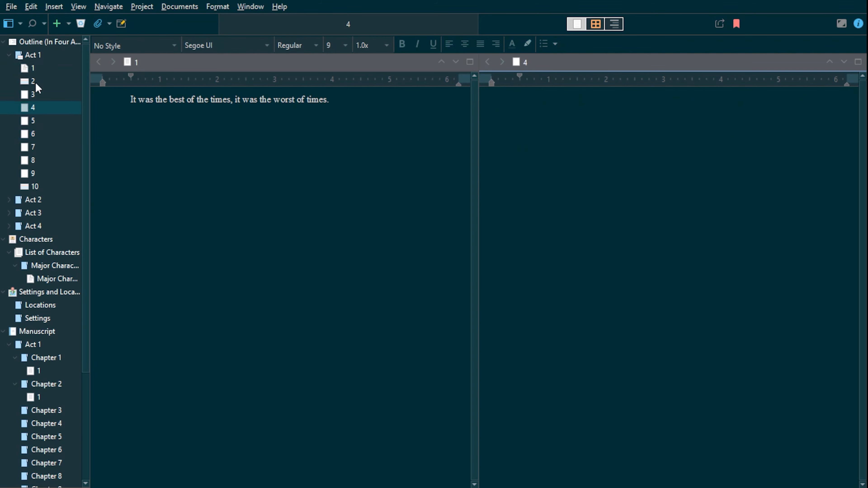
click(35, 82)
click(592, 227)
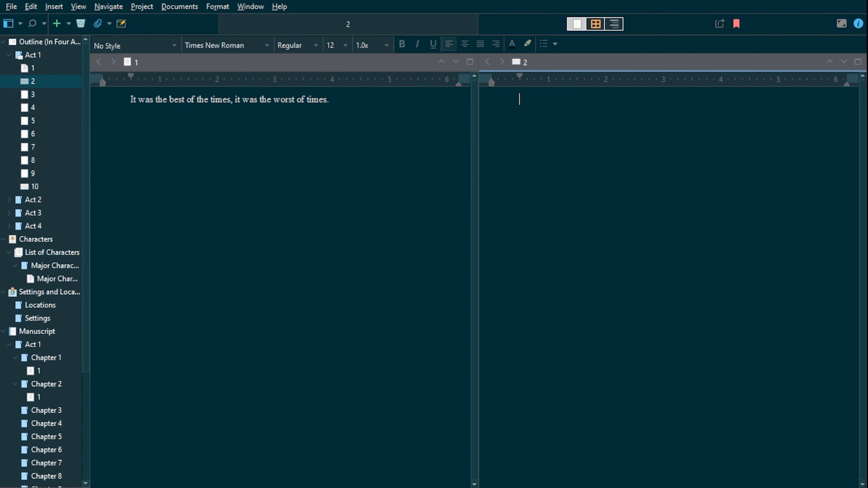
Step: Load Act 1 outline scene 1 in the outline pane and the Chapter 2 scene in the manuscript pane
click(22, 68)
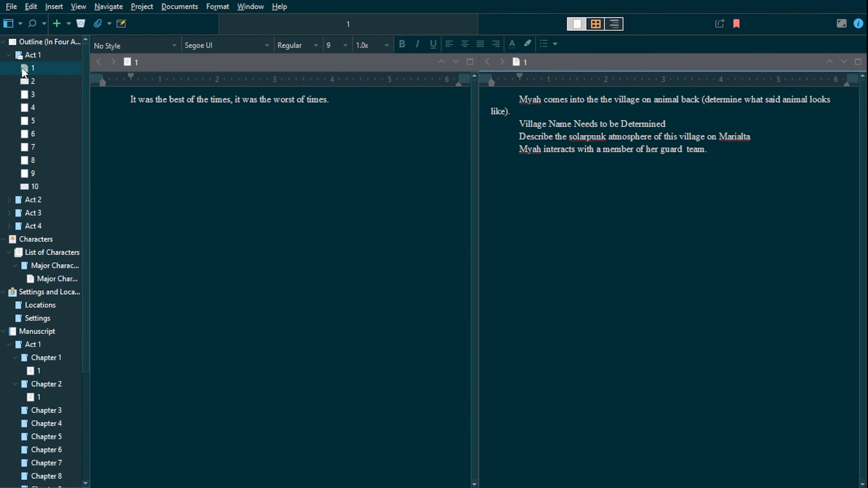
click(296, 307)
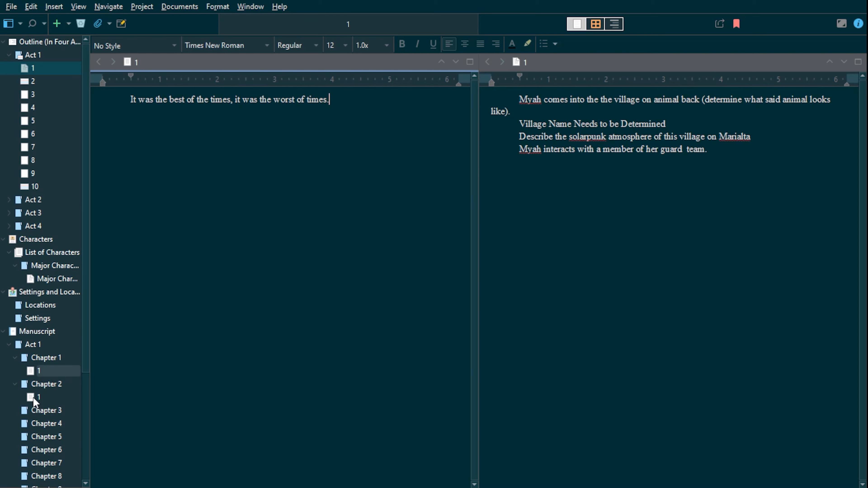
drag(34, 398, 163, 64)
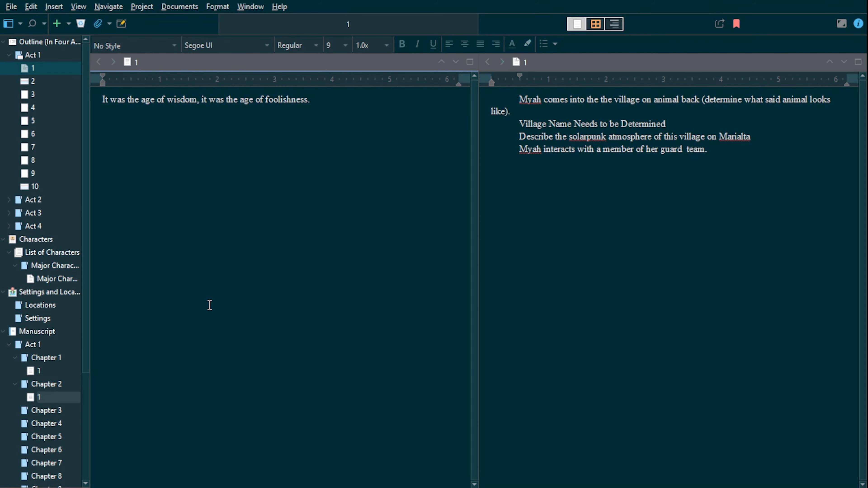
click(193, 262)
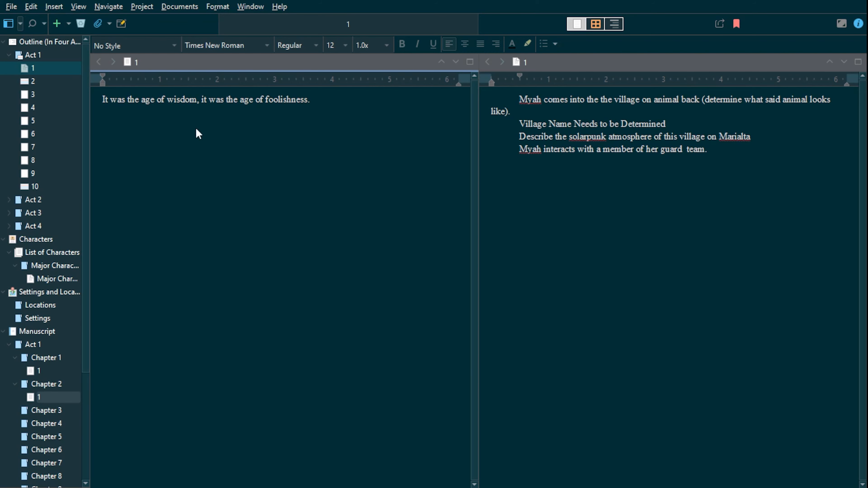
Step: Switch the manuscript pane to an outliner of Act 1 from the four-act outline, and try the outliner view in the other pane
key(ctrl+3)
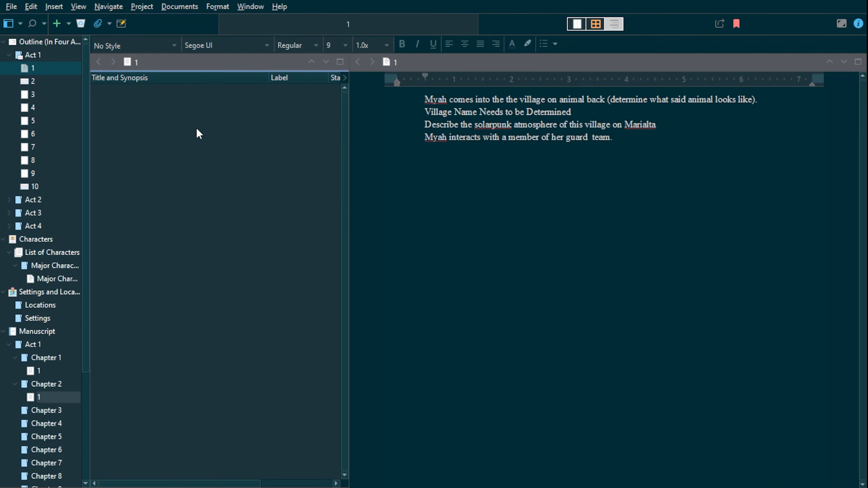
click(48, 45)
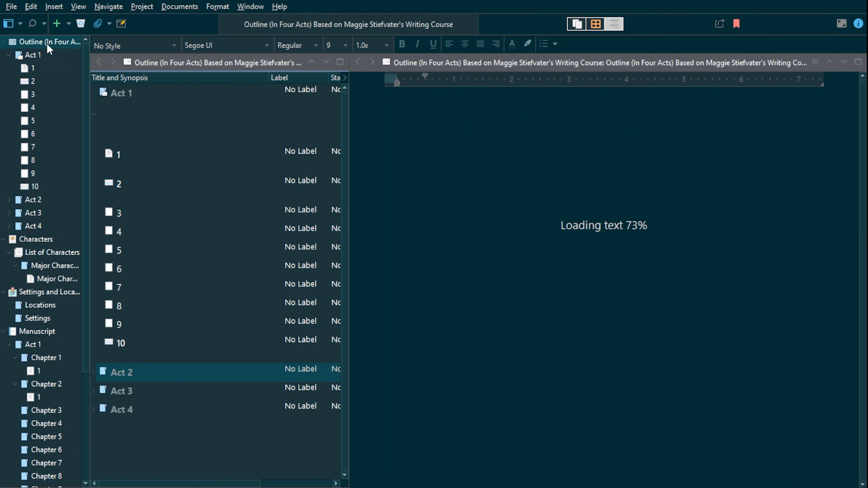
click(42, 58)
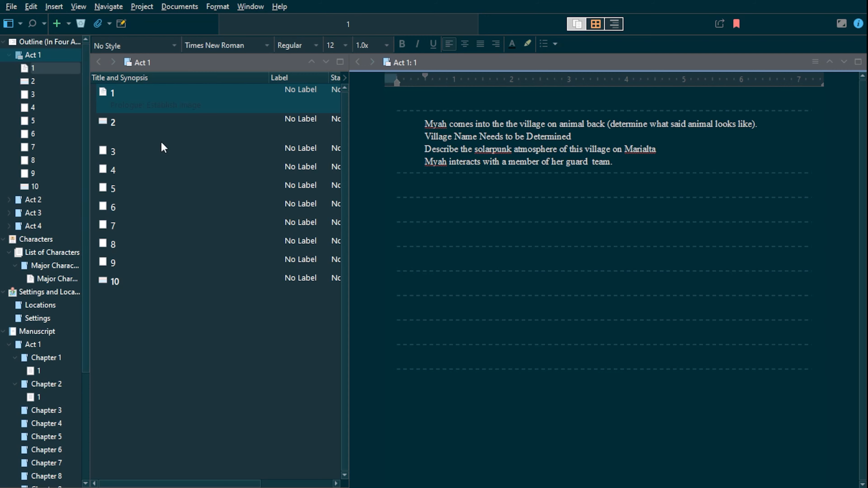
click(614, 25)
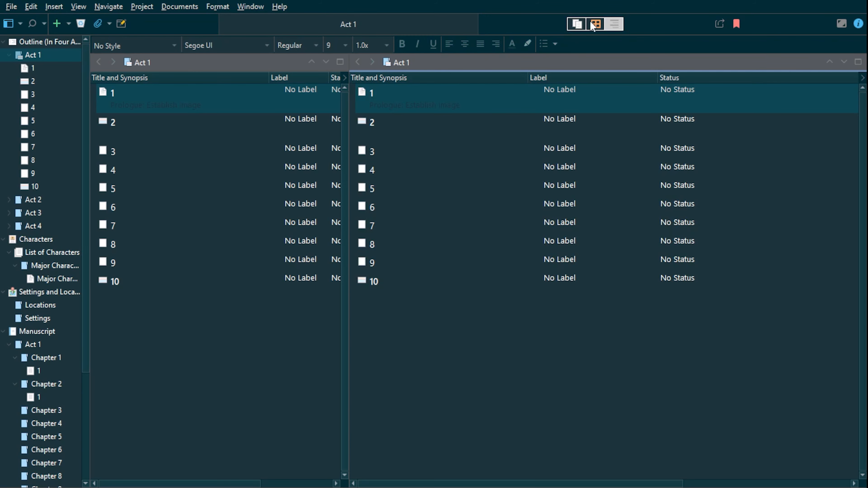
click(614, 24)
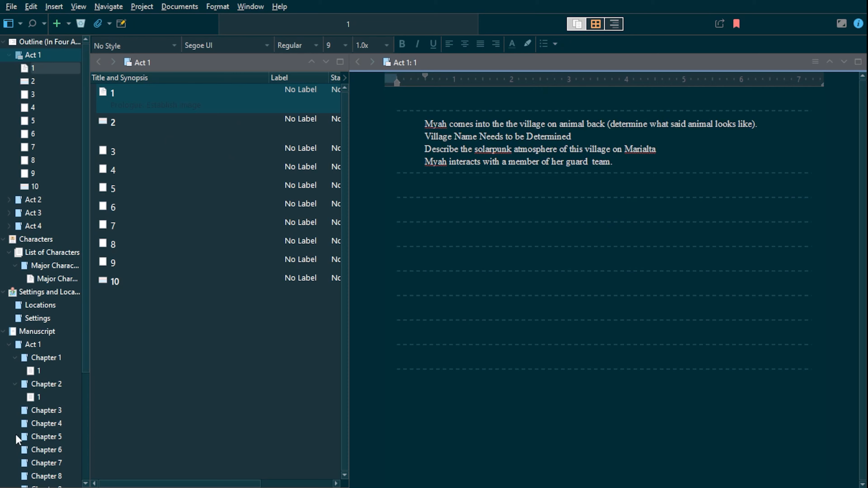
Step: View the Chapter 1 scene, Act 1 outline scenes 2, 3 and 9, and the Chapter 2 and Chapter 1 scenes beside the outliner
click(34, 372)
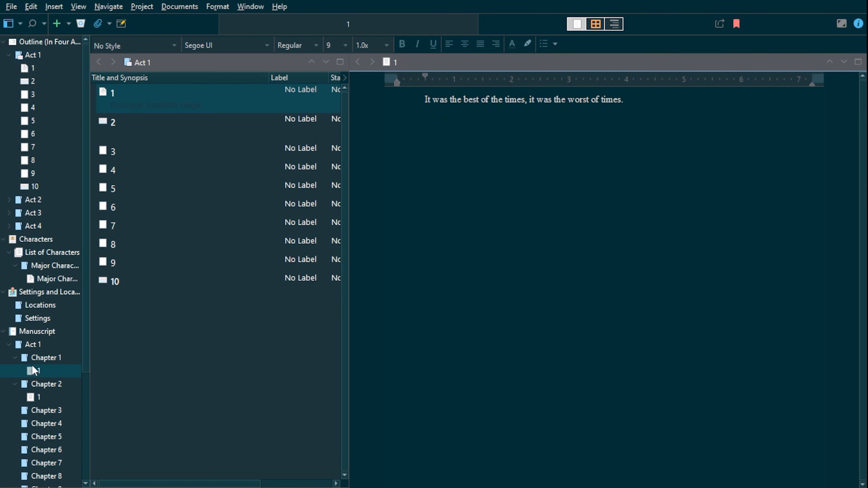
click(119, 122)
click(124, 152)
click(148, 265)
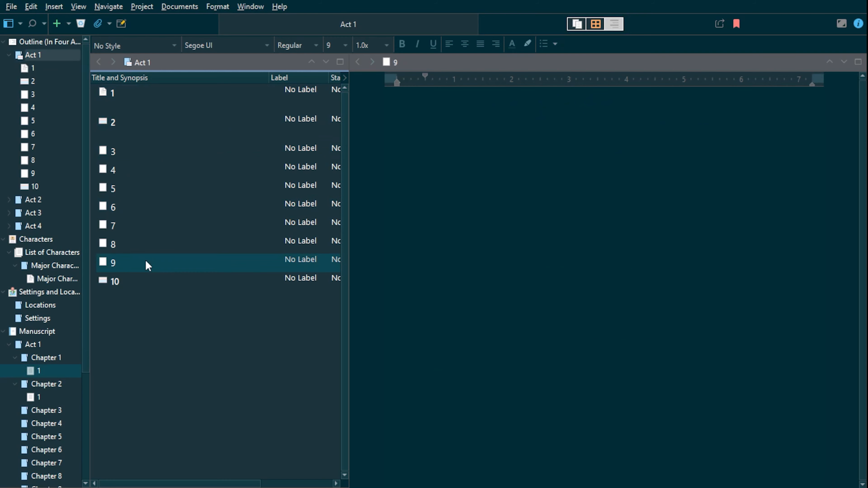
click(46, 392)
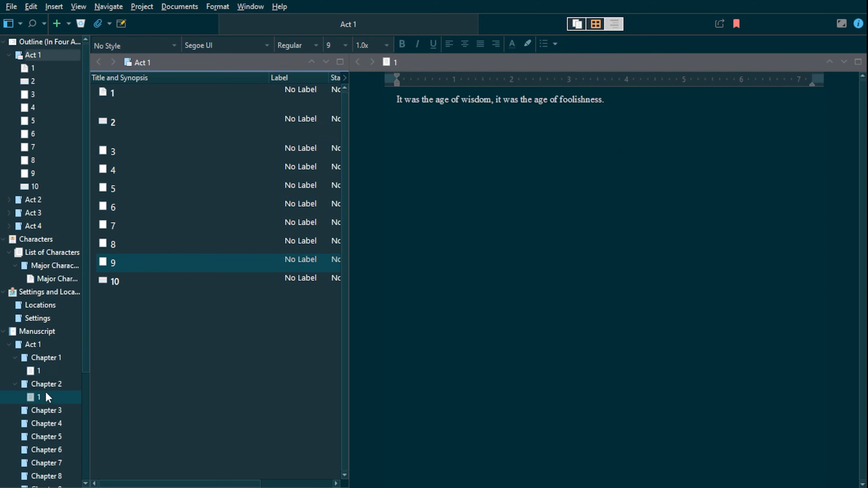
click(47, 373)
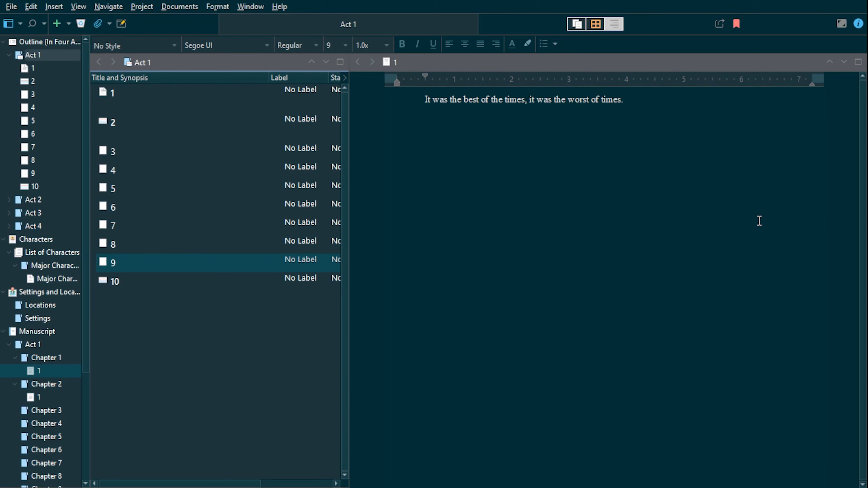
Step: Open Act 1 outline scene 1 from the outliner, and return to the Act 1 and full four-act outlines
double_click(103, 91)
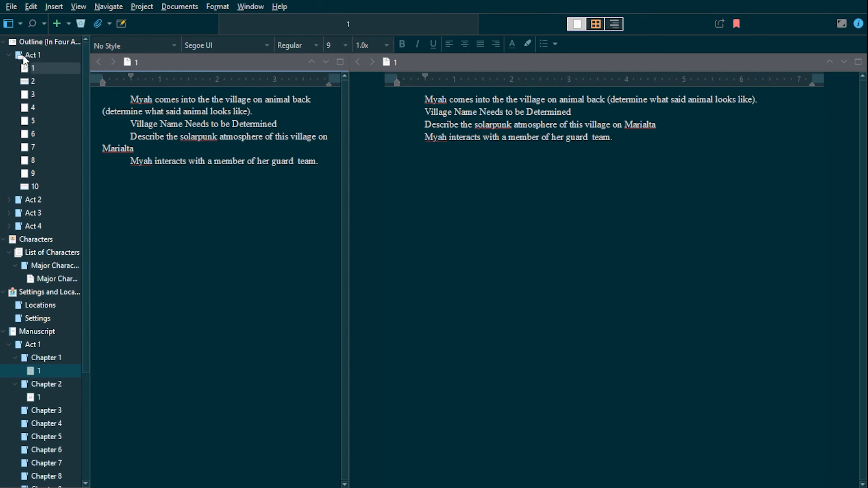
click(32, 54)
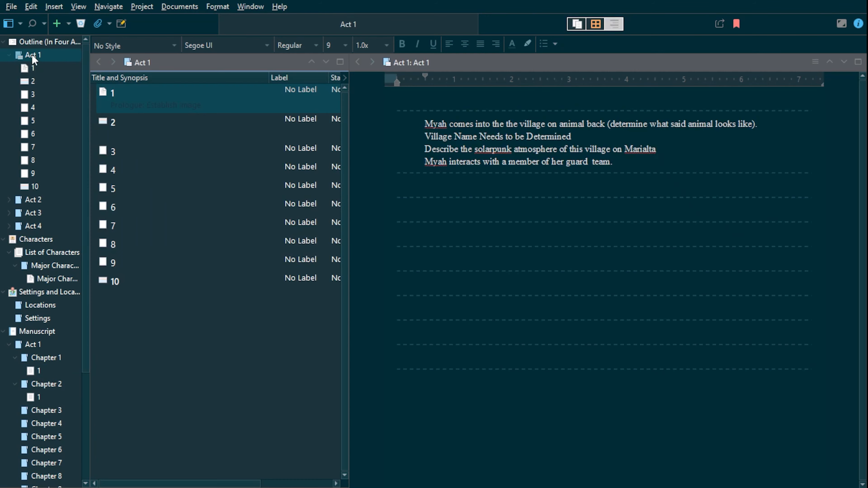
click(28, 43)
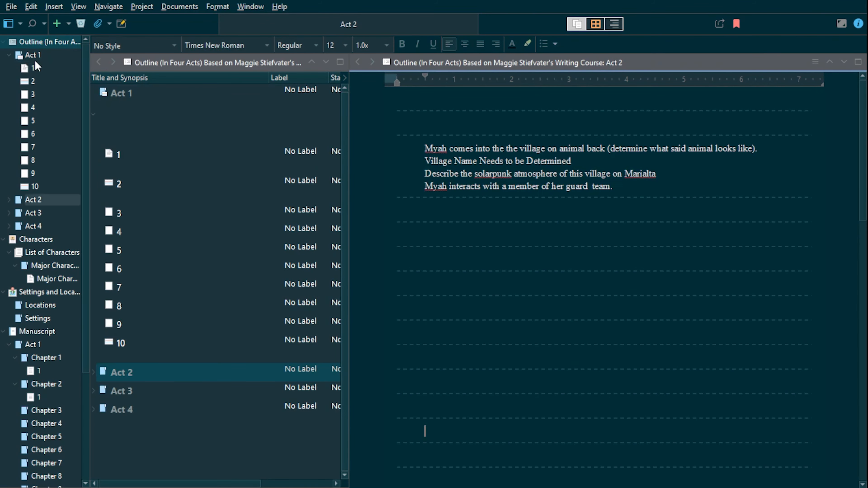
click(32, 56)
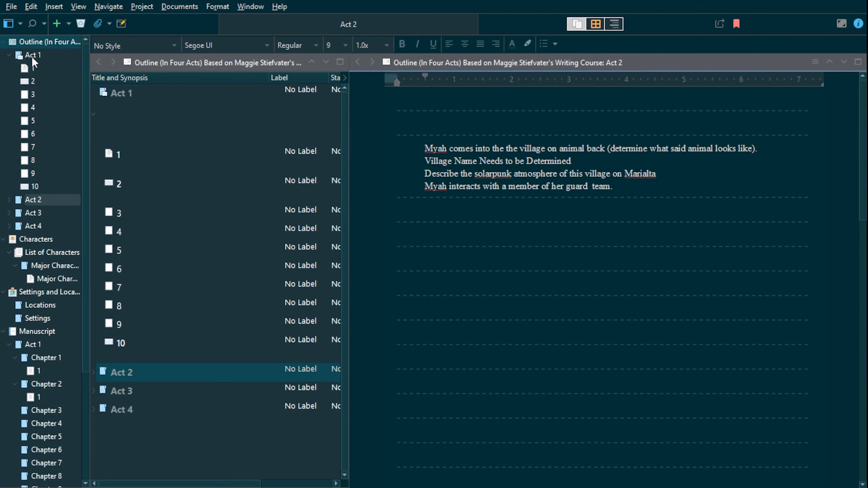
Step: Show the Chapter 1 scene in a single editor and hide the inspector
click(43, 371)
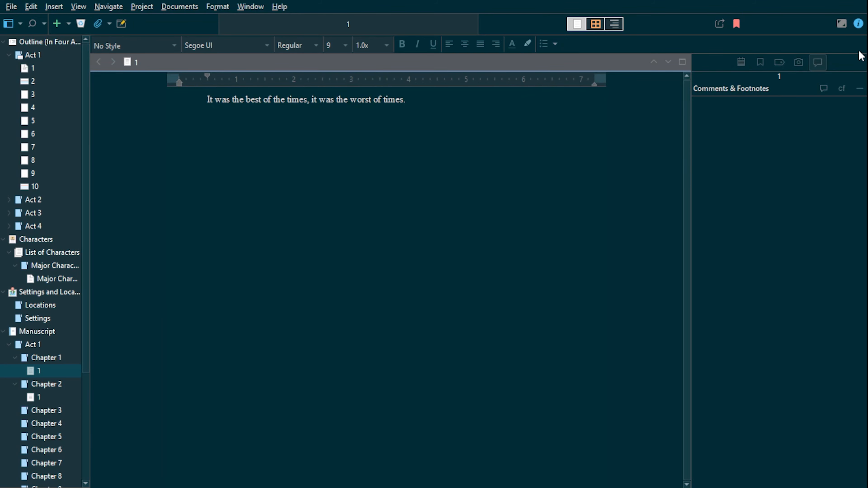
click(858, 24)
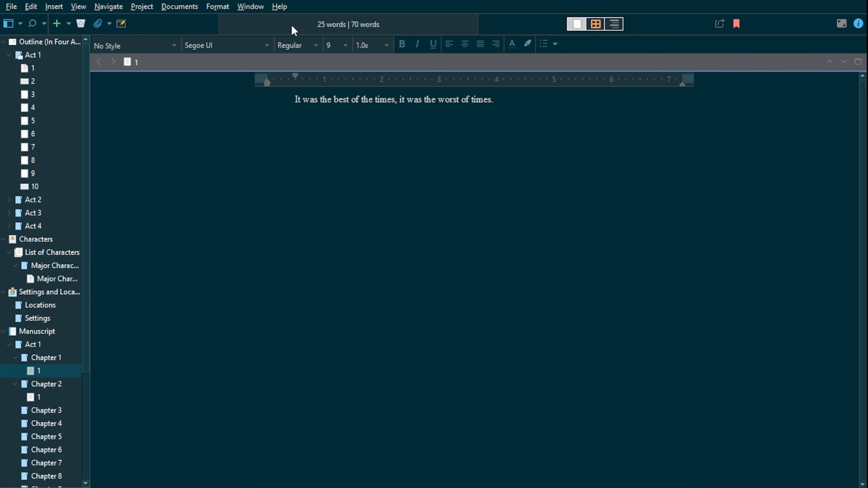
click(249, 7)
mouse_move(273, 61)
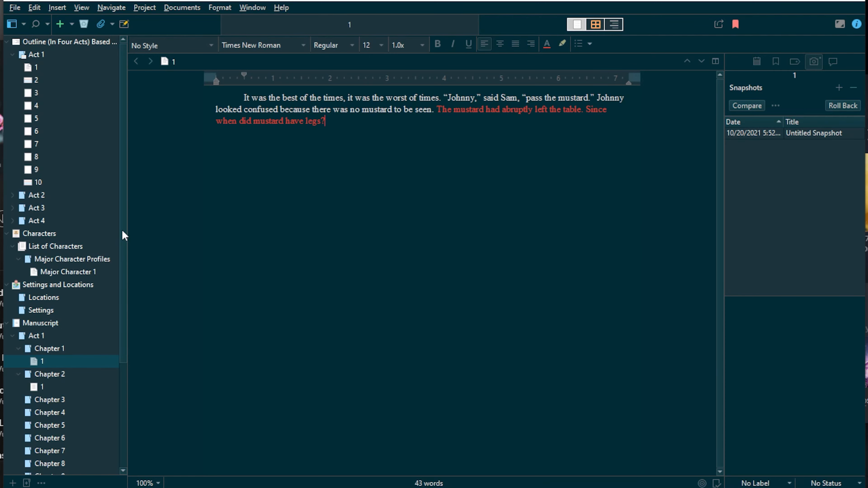
Step: Hide the inspector and open the project templates for a new project
click(855, 25)
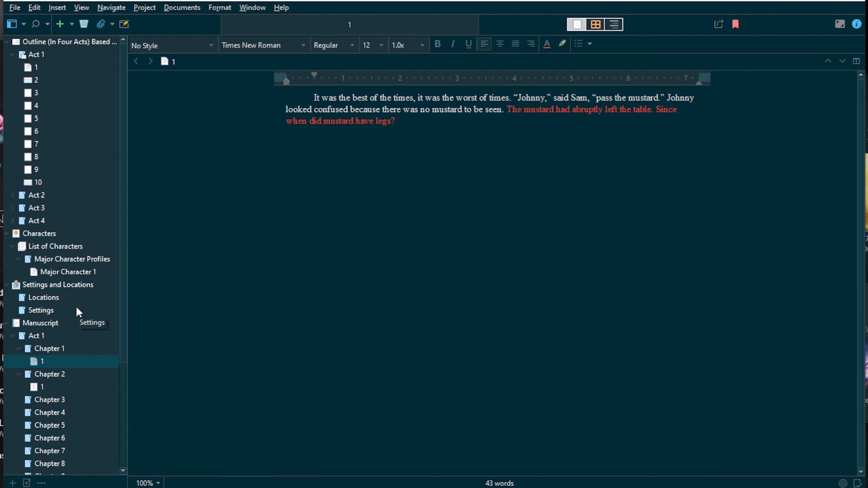
scroll(102, 308, down, 4)
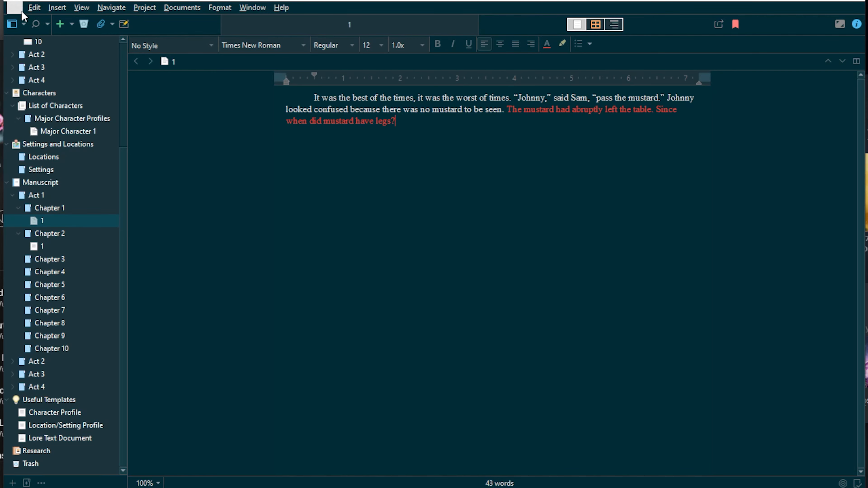
click(16, 7)
click(31, 20)
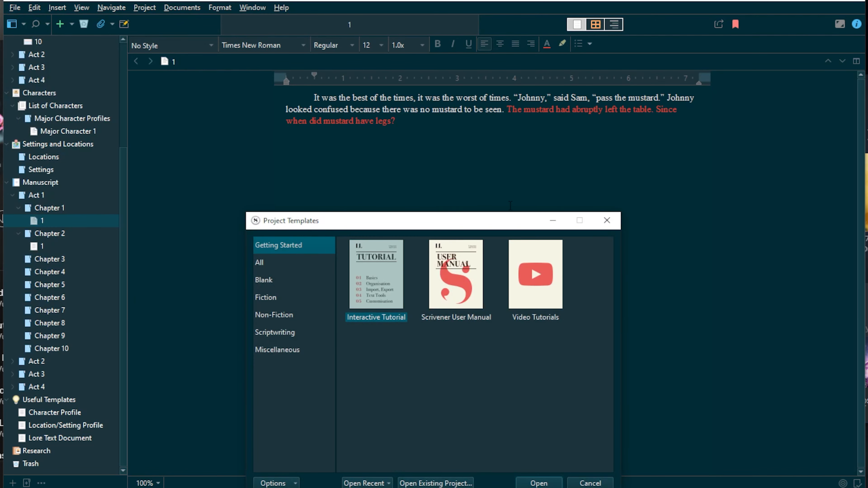
drag(510, 228, 523, 143)
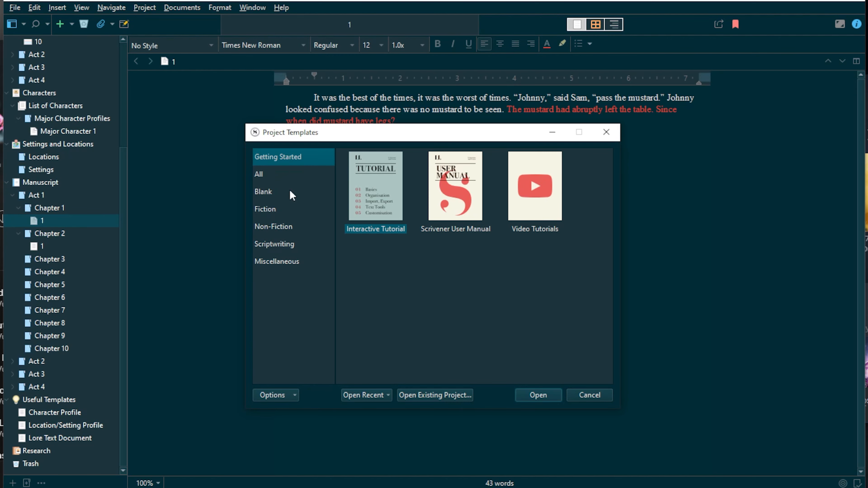
Step: Browse the project templates under All, Blank, Fiction, Non-Fiction, Scriptwriting and Miscellaneous
click(261, 174)
scroll(577, 282, down, 5)
scroll(586, 277, up, 5)
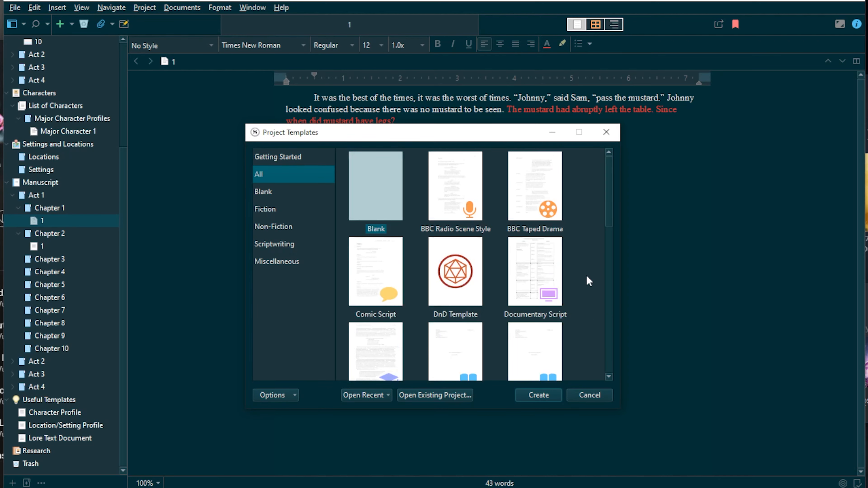
click(294, 187)
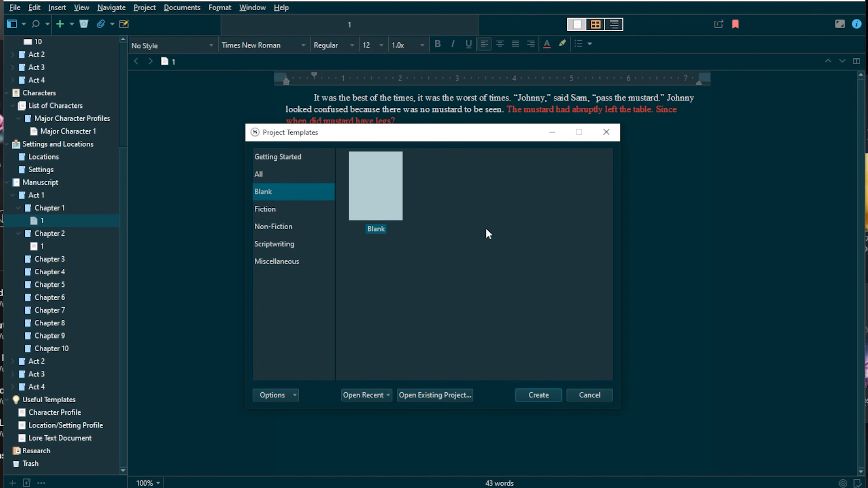
click(297, 212)
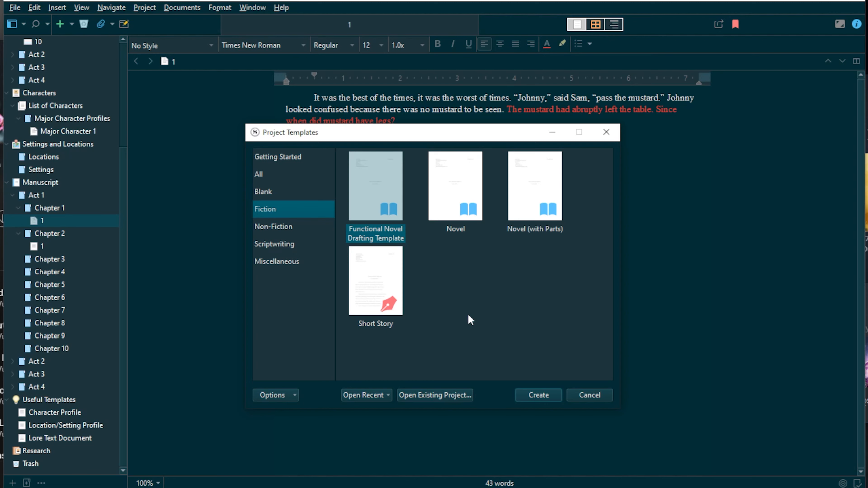
click(307, 228)
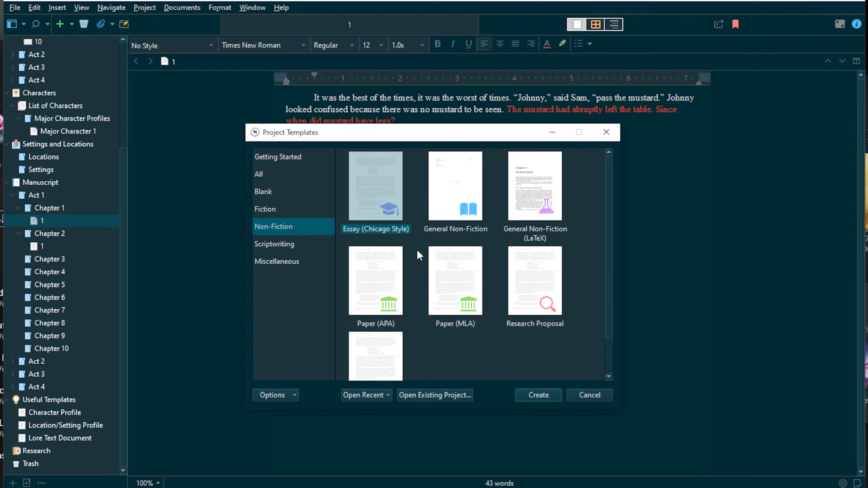
scroll(533, 324, down, 1)
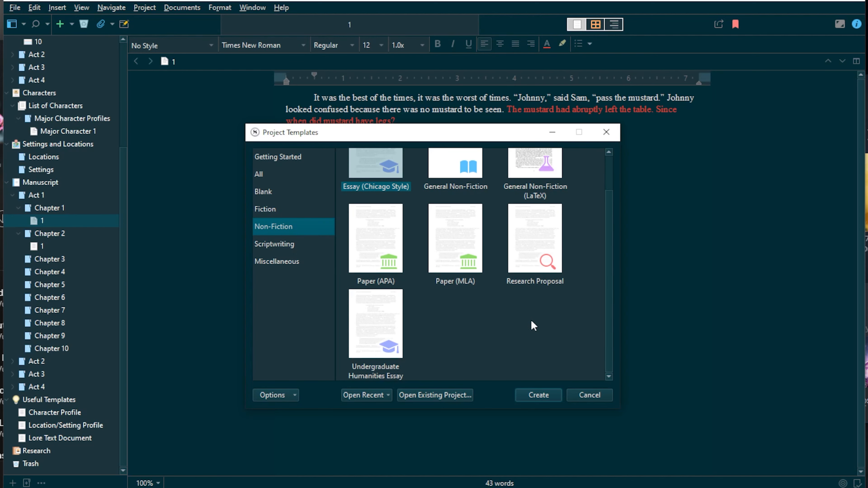
click(279, 243)
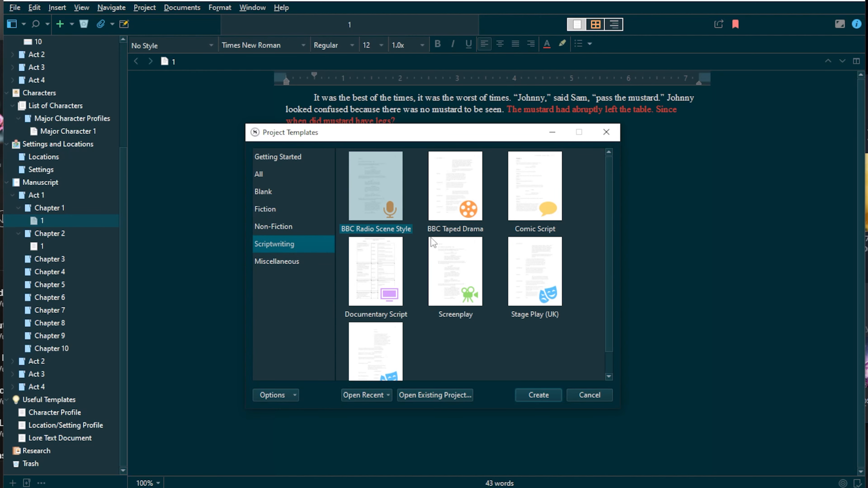
scroll(537, 325, down, 1)
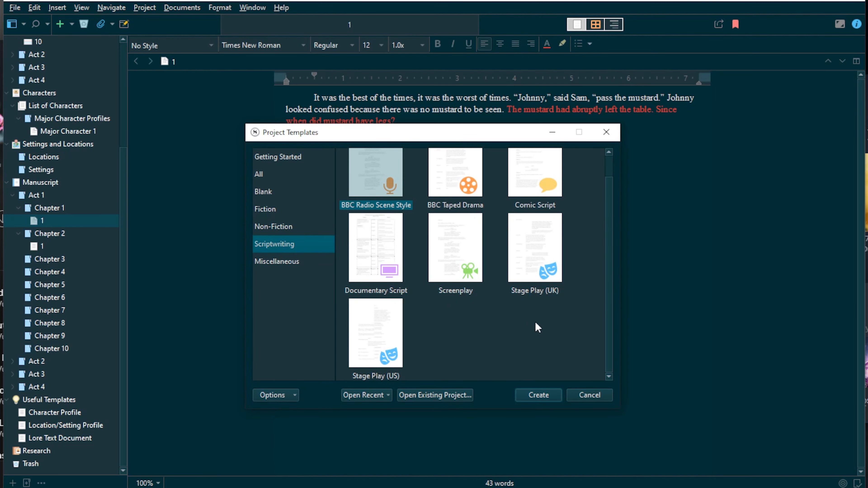
click(289, 261)
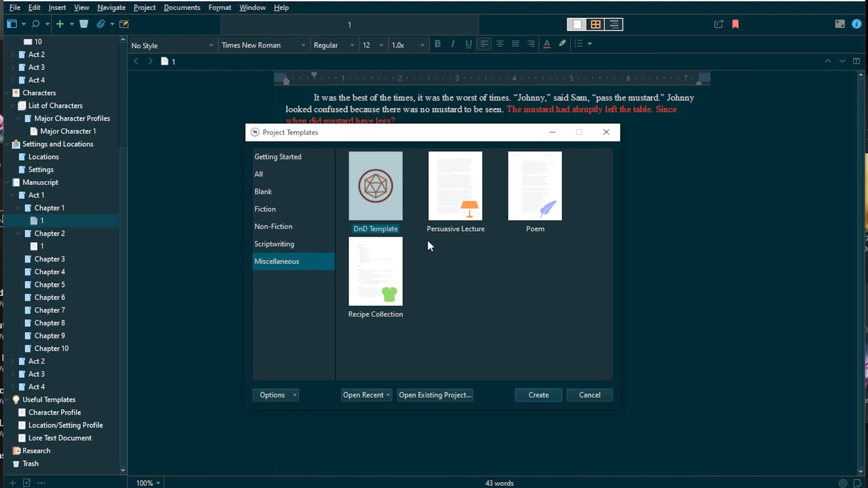
Step: Create a project from the Blank template, saved as Scrivener Example Project in the Dropbox folder
click(297, 171)
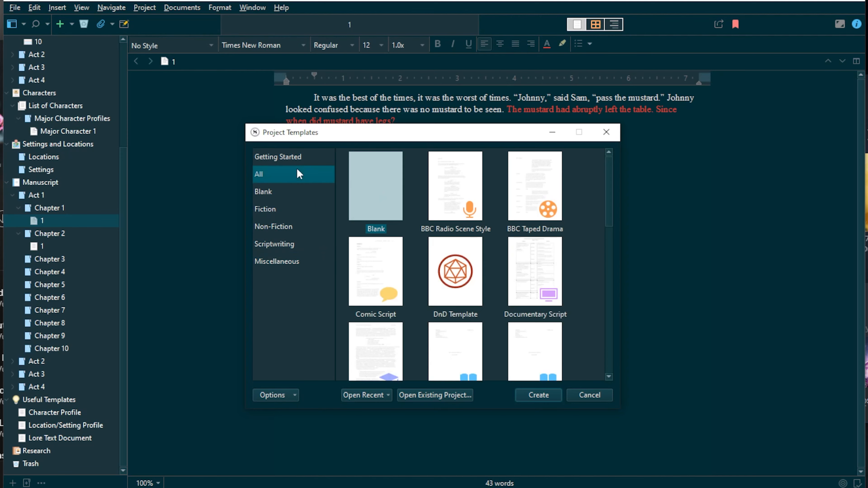
click(321, 191)
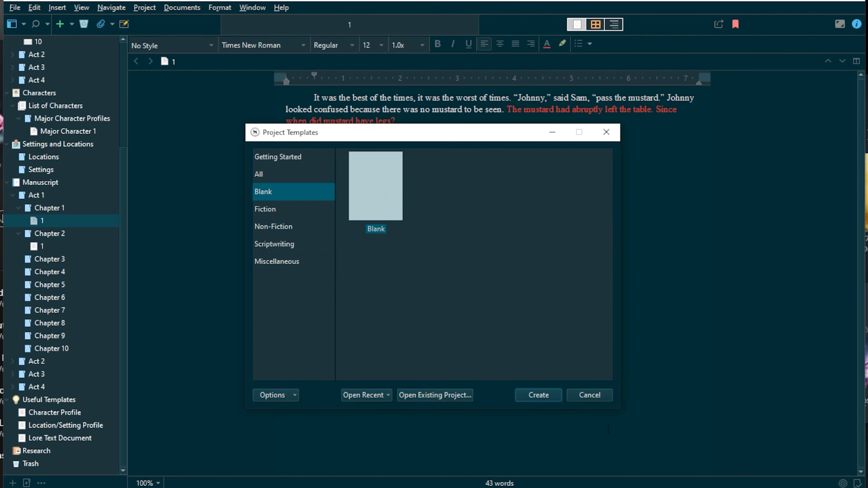
click(547, 395)
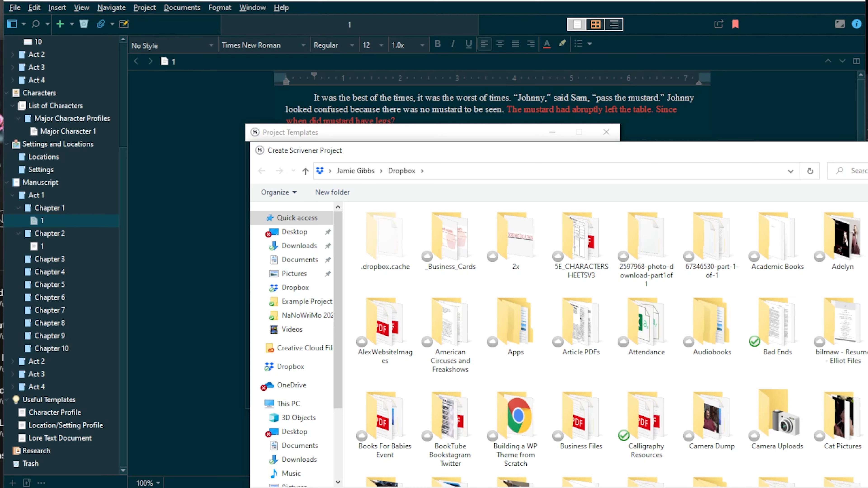
key(Return)
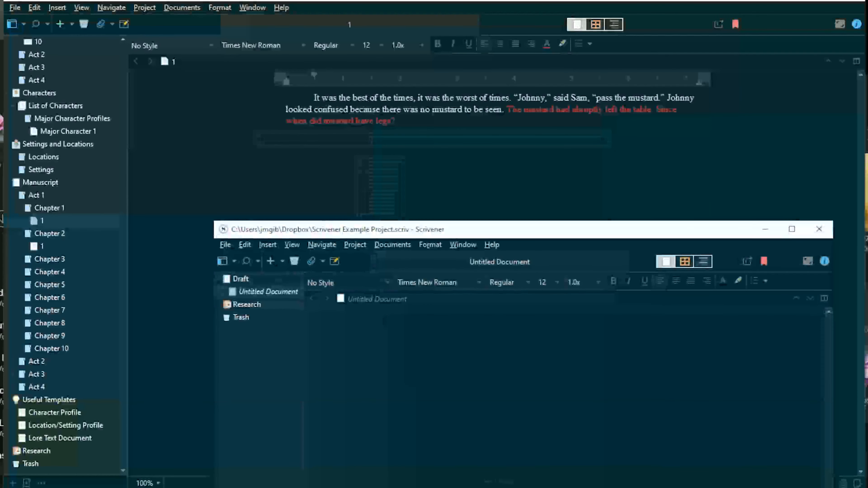
Step: Move the new project window to the top of the screen and widen it to the full screen width
drag(449, 232, 392, 0)
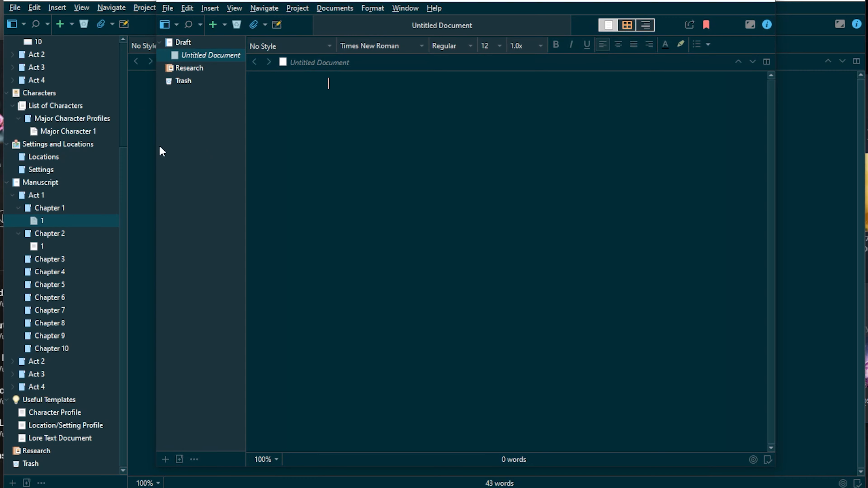
drag(155, 146, 52, 155)
drag(6, 153, 1, 153)
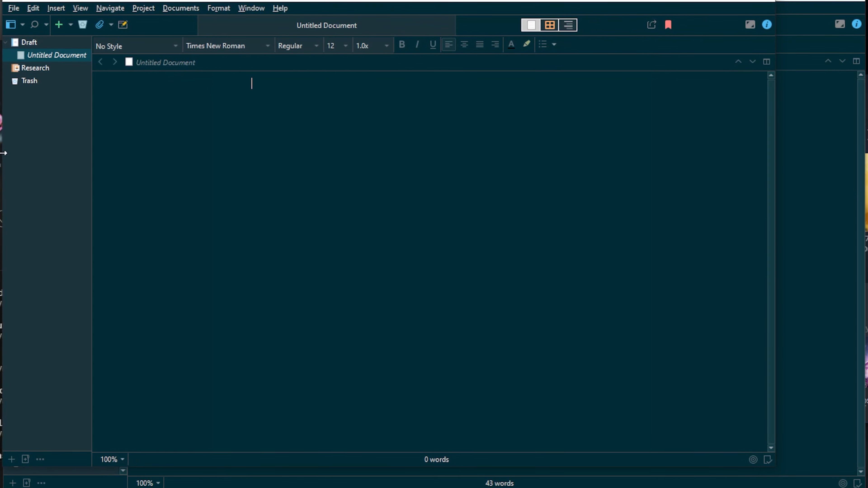
drag(776, 212, 864, 220)
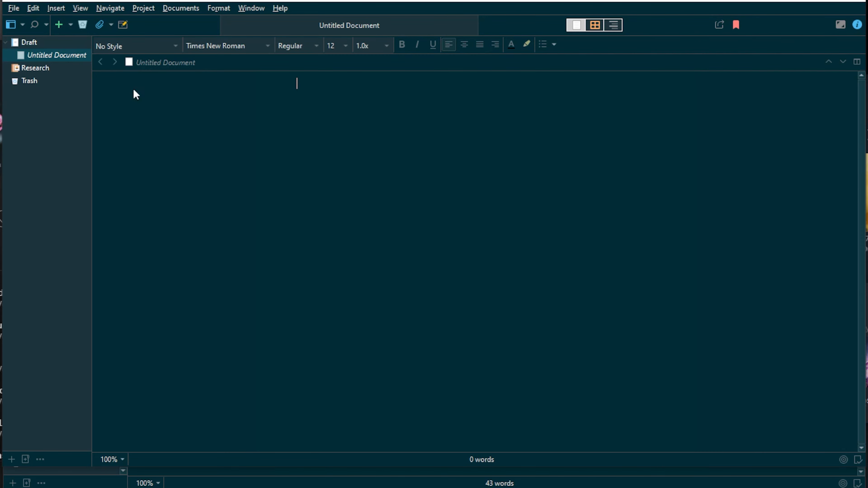
Step: Rename the untitled document in the Draft folder as Scene One and extend the project window downward
click(49, 56)
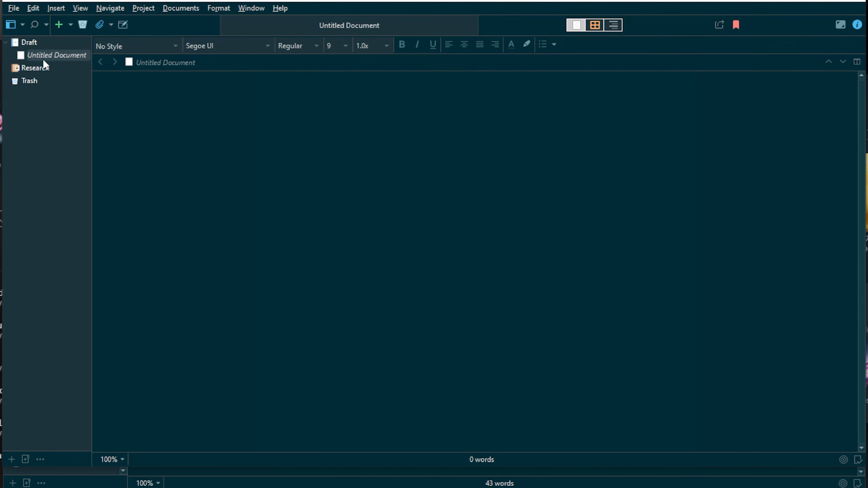
click(57, 54)
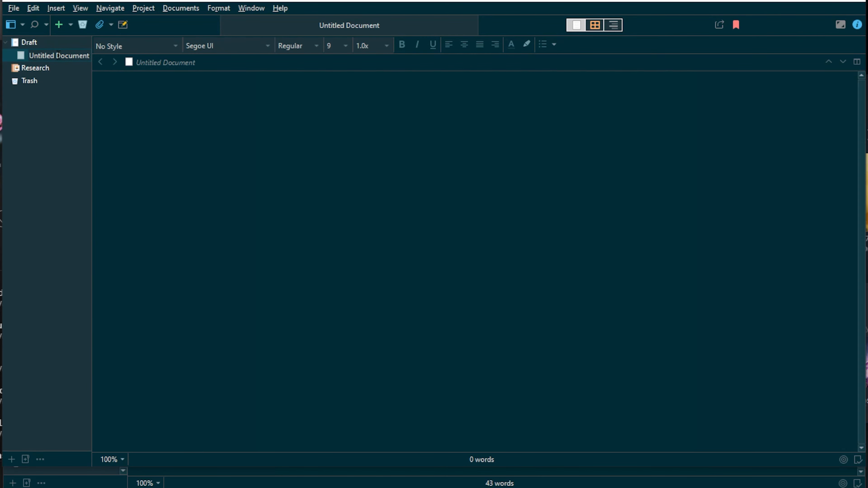
key(ctrl+a)
key(BackSpace)
text(Scene One)
key(Return)
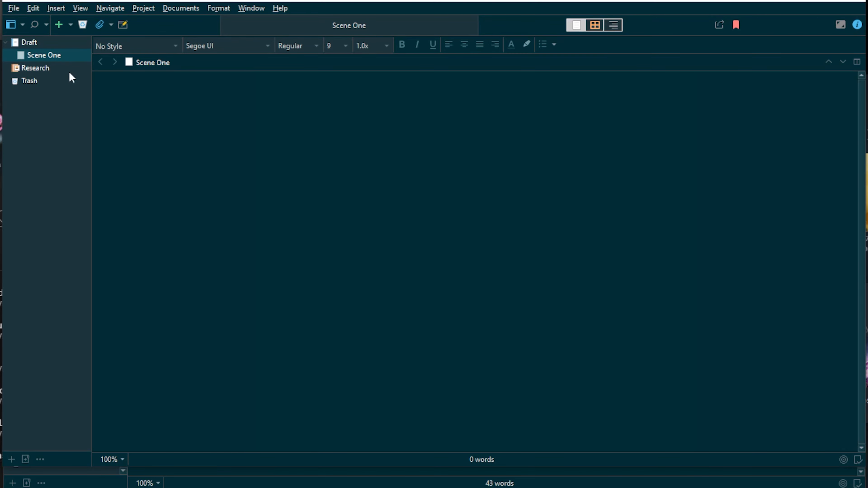
drag(66, 467, 64, 485)
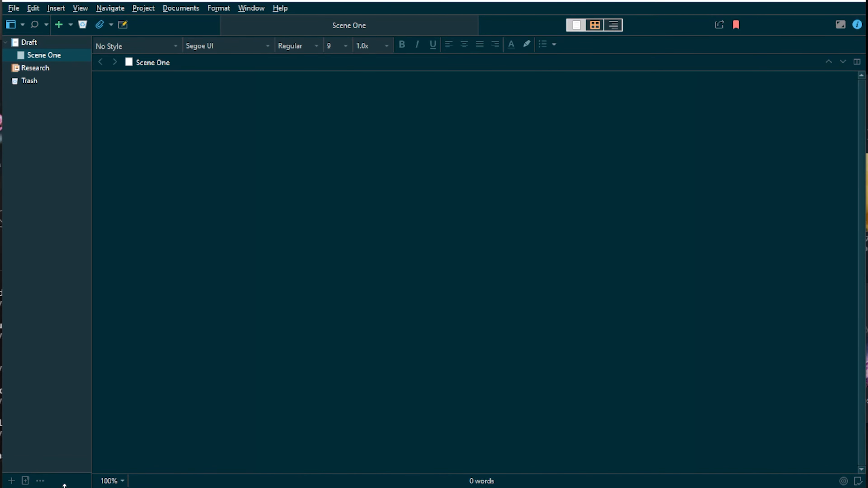
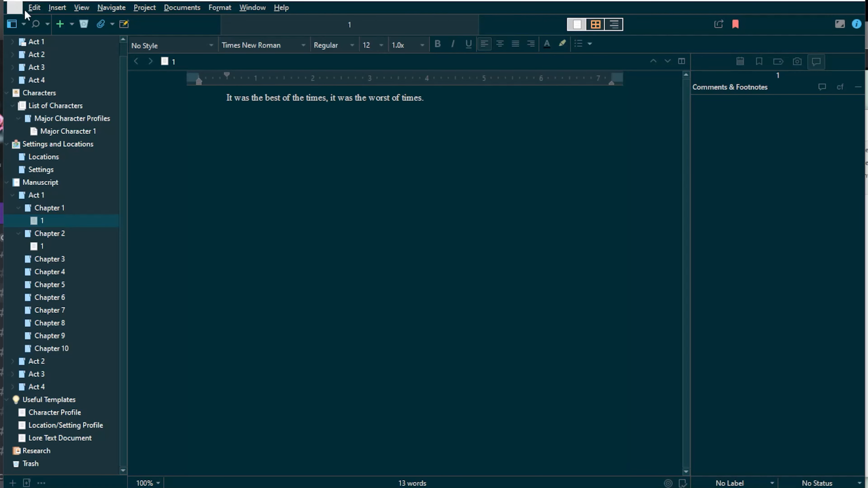
Step: Open the program options and review the General startup and saving settings and the Editing options
click(14, 7)
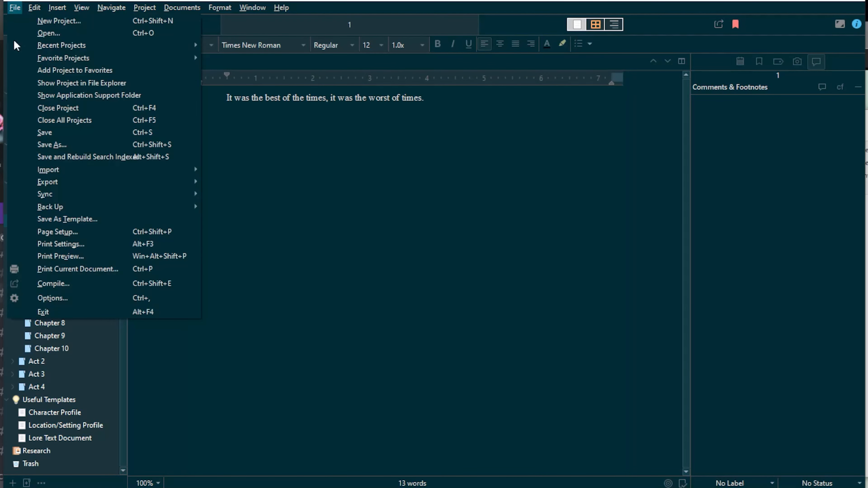
click(101, 296)
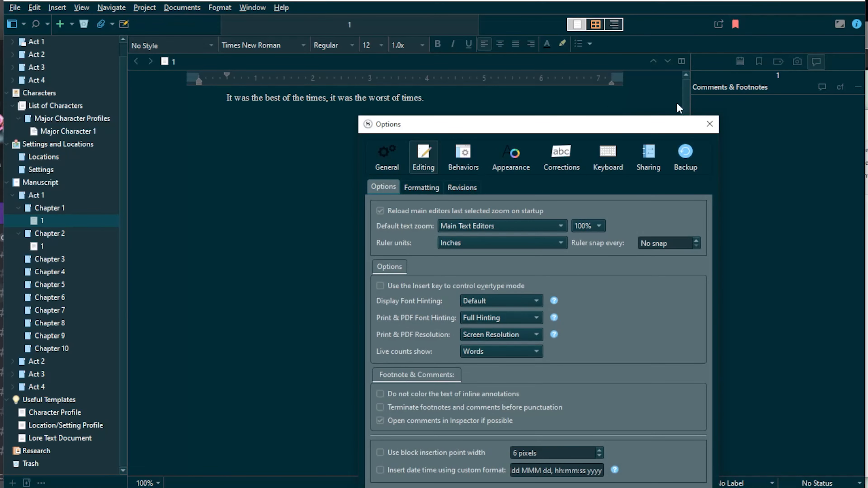
drag(619, 128, 531, 68)
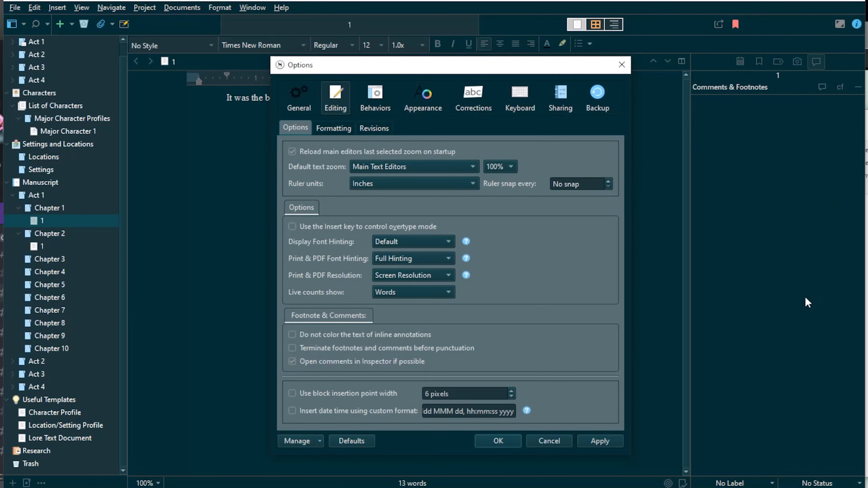
click(313, 110)
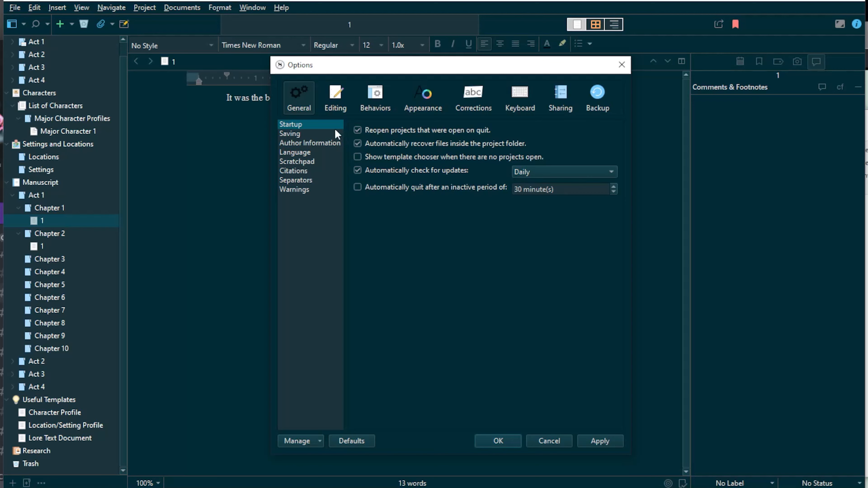
click(317, 134)
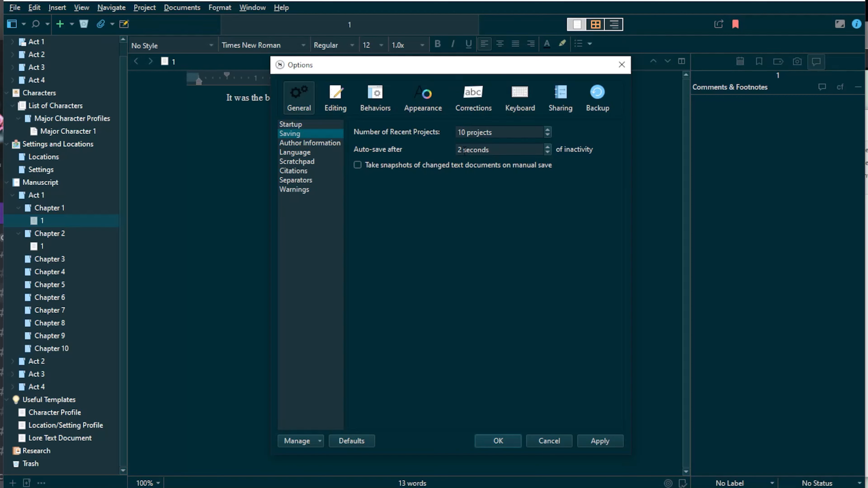
click(340, 96)
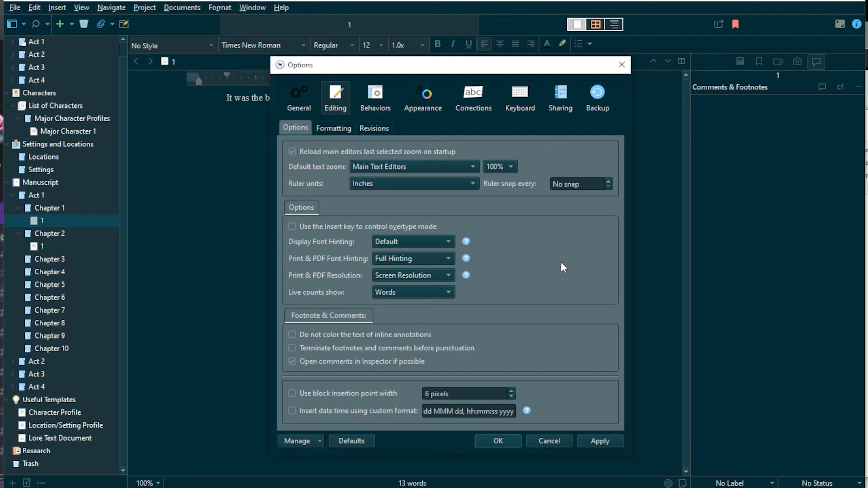
Step: Try Comic Sans as the main text font for new documents, and discard the options changes
click(330, 137)
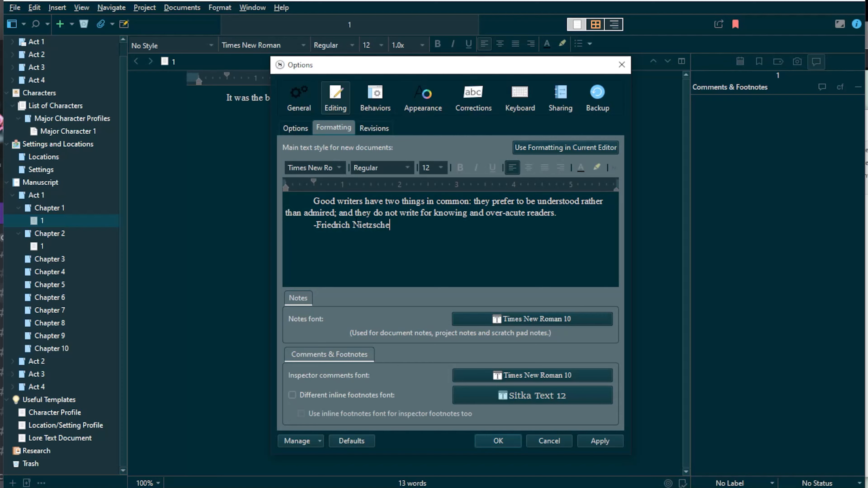
click(340, 169)
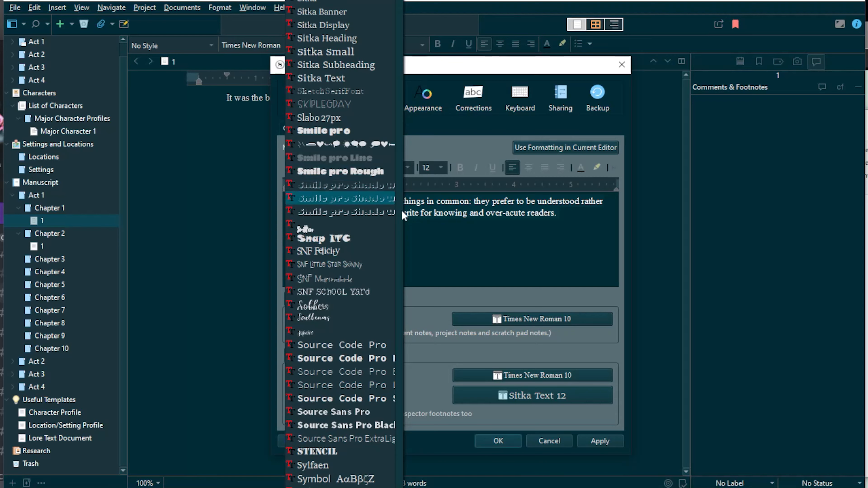
scroll(388, 48, up, 3)
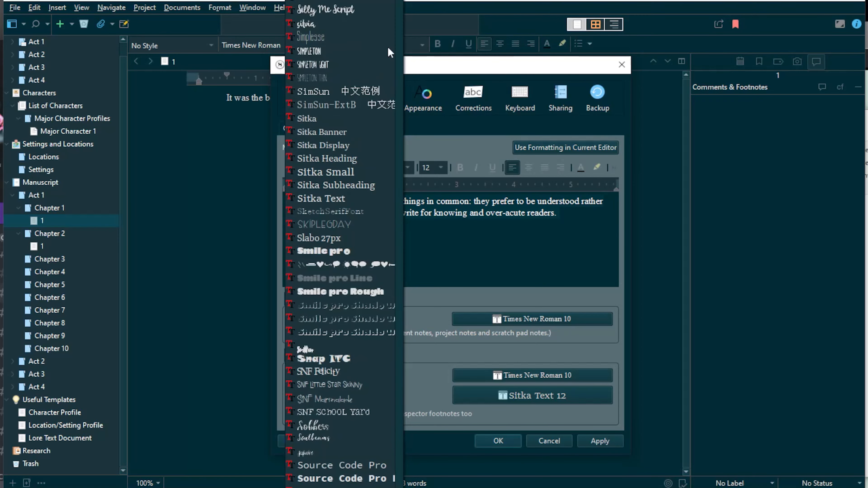
scroll(402, 52, up, 20)
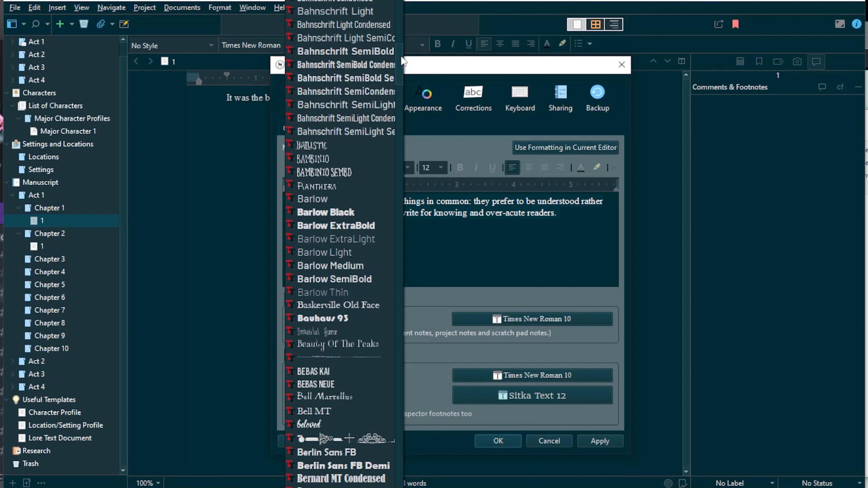
drag(403, 60, 420, 147)
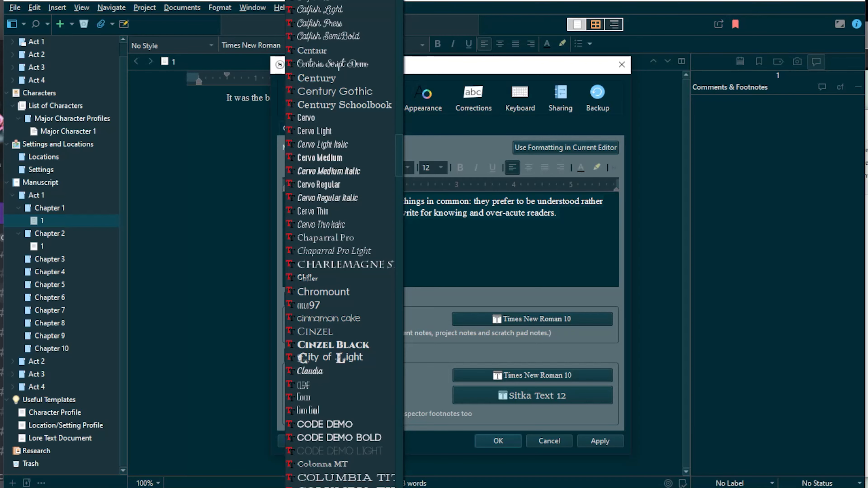
click(324, 487)
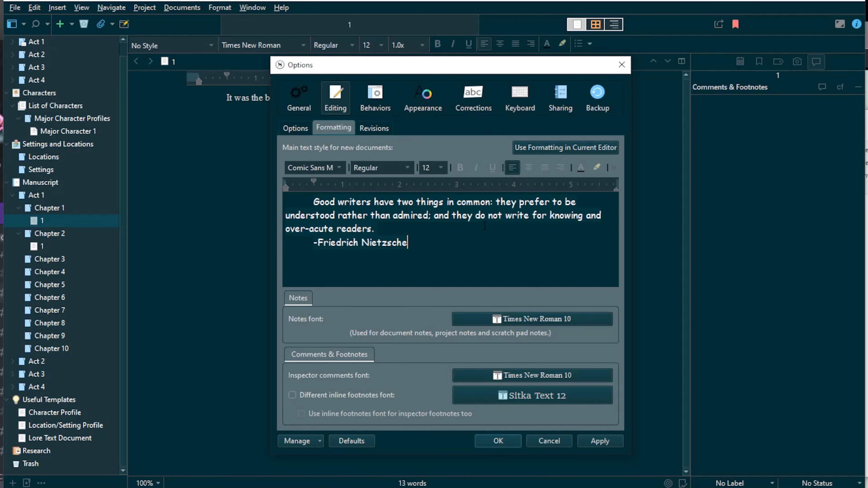
click(547, 440)
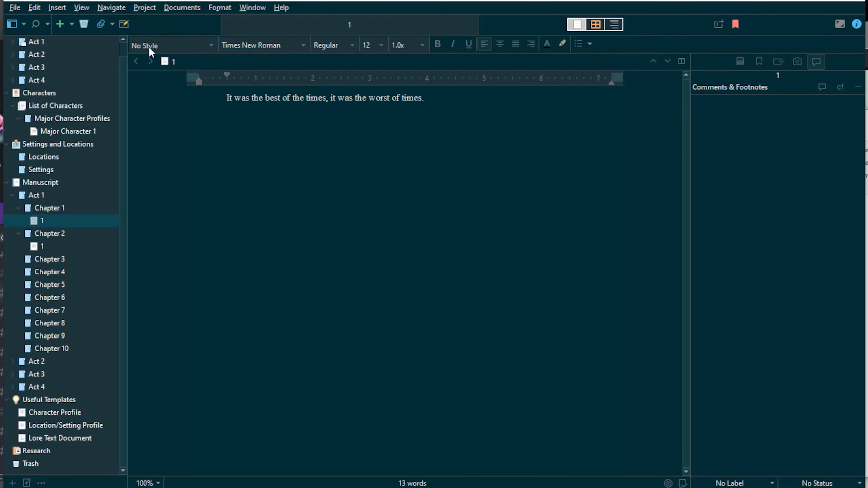
Step: Review the available paragraph and character styles for the Chapter 1 scene
click(210, 47)
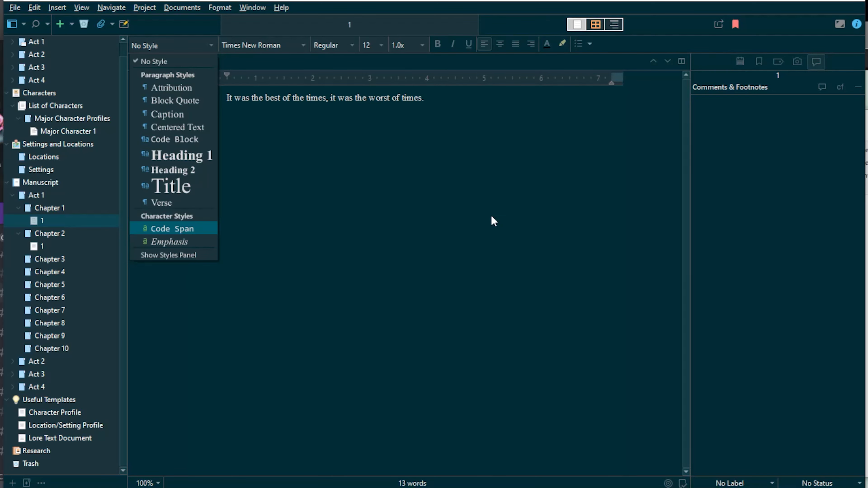
click(518, 166)
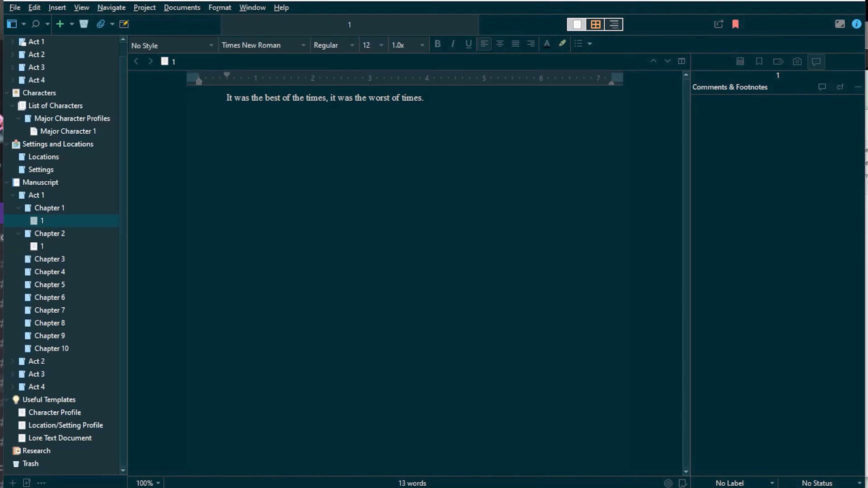
Step: Enable dates in backup file names in the backup options, keeping only the 5 most recent backup files
click(21, 8)
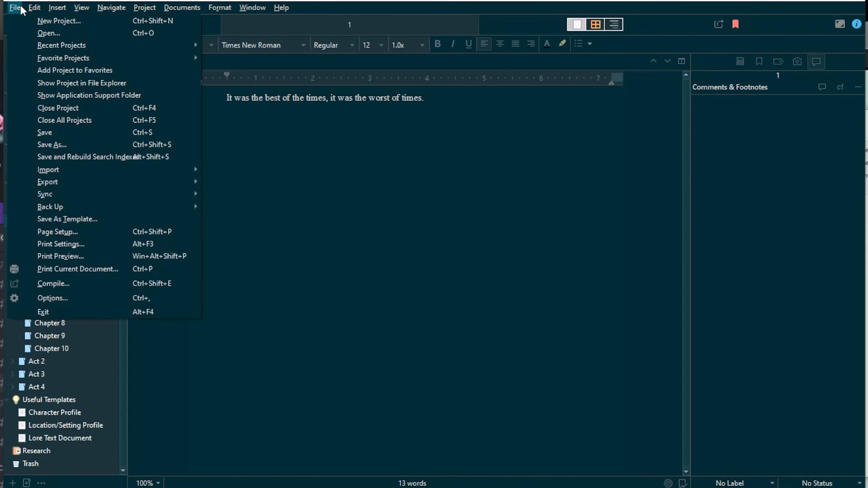
click(171, 297)
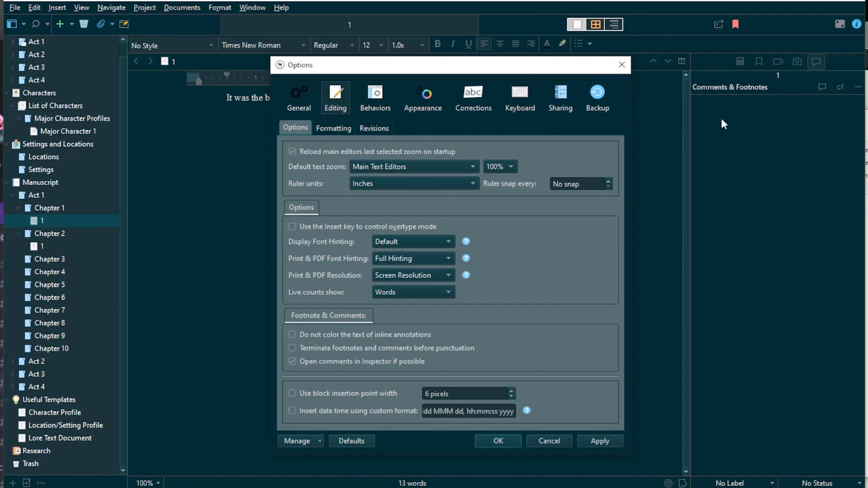
click(593, 102)
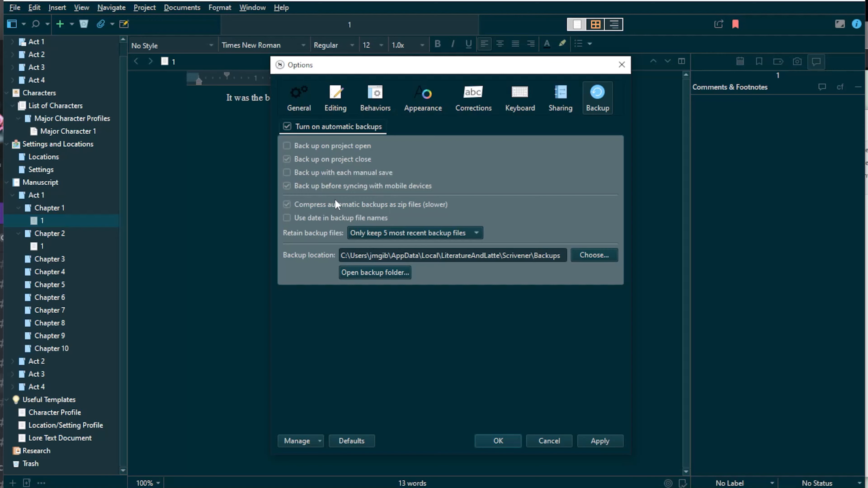
click(286, 219)
click(475, 233)
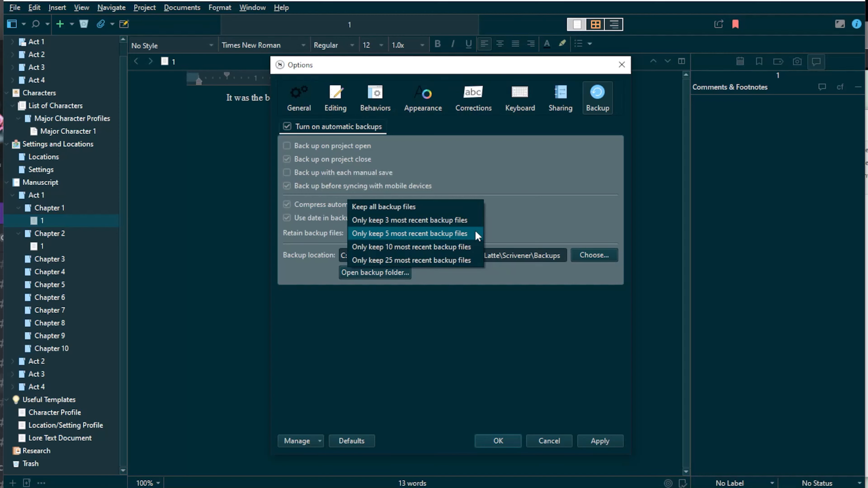
click(554, 206)
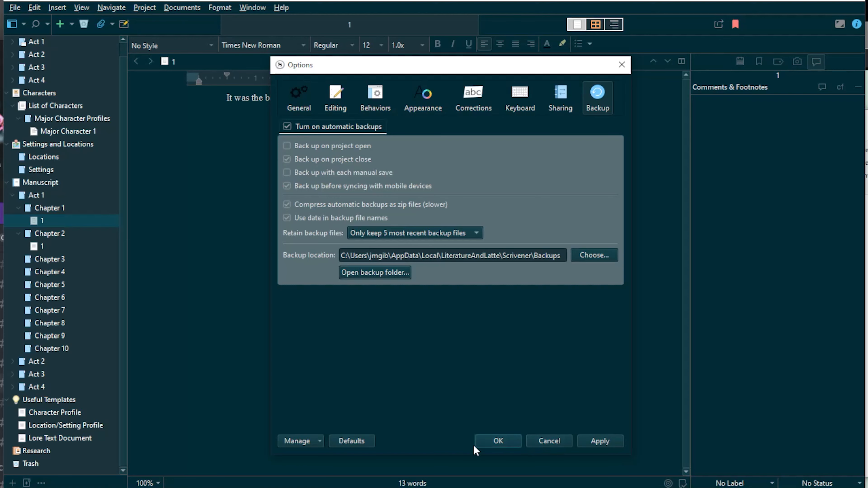
click(485, 441)
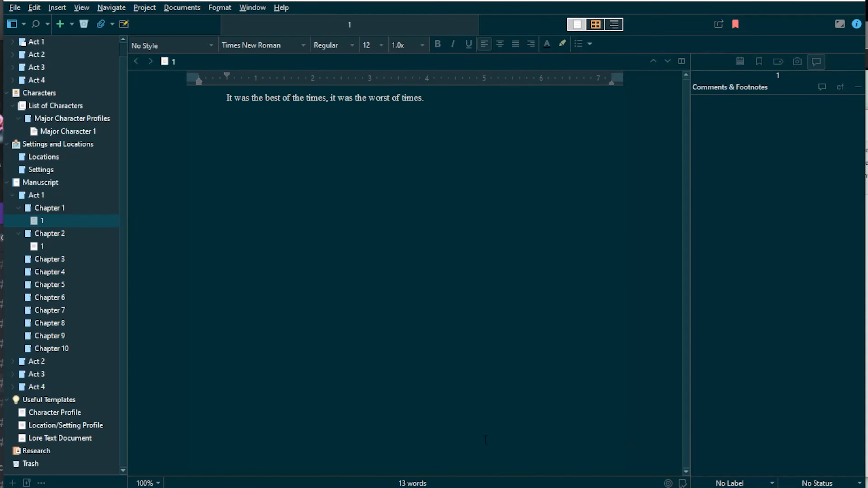
click(138, 11)
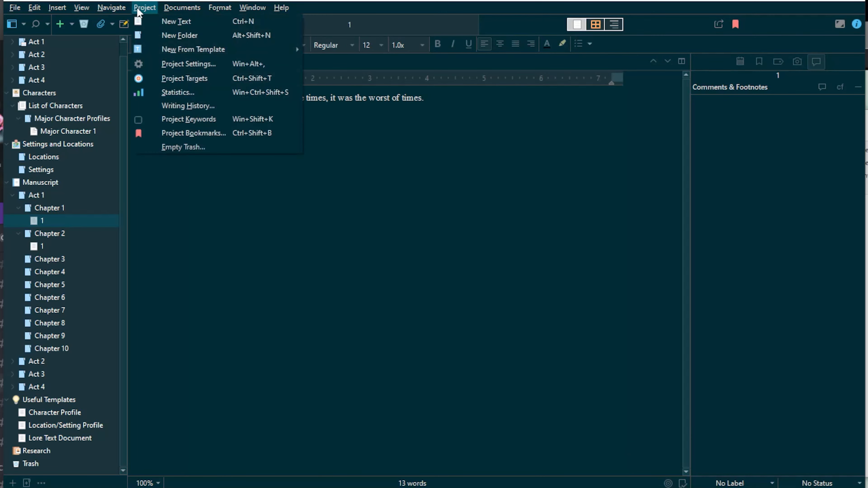
mouse_move(169, 8)
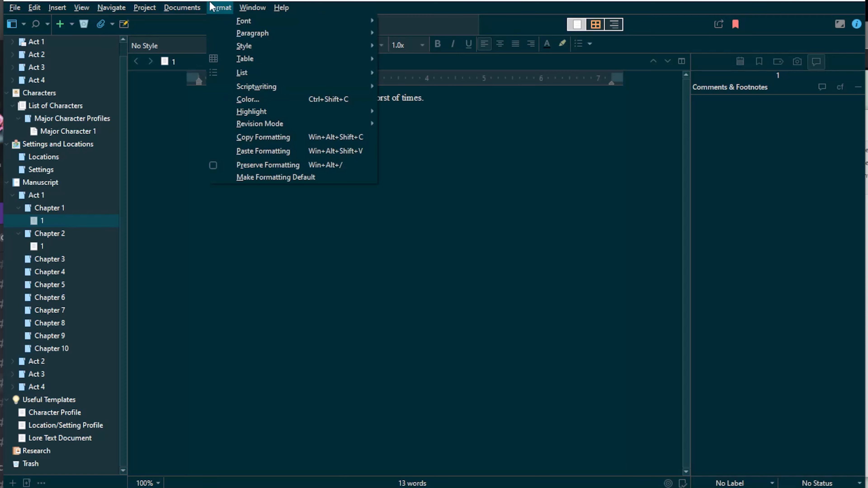
mouse_move(253, 9)
mouse_move(282, 9)
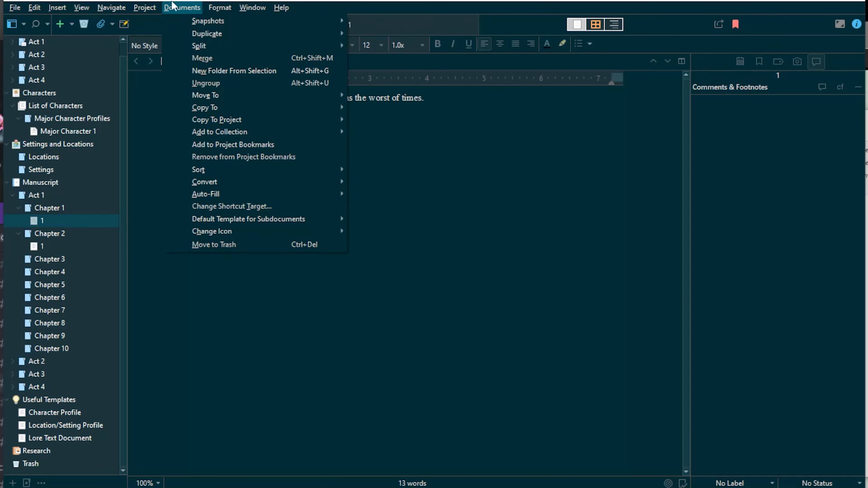
mouse_move(114, 13)
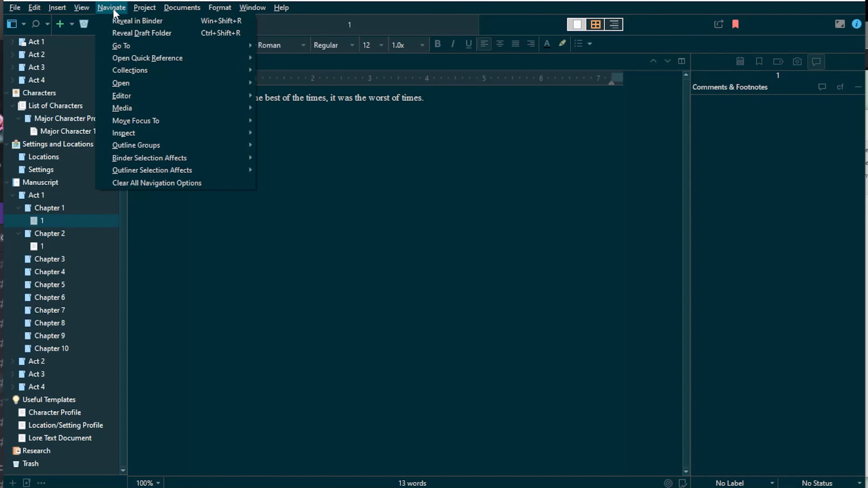
mouse_move(75, 8)
mouse_move(48, 9)
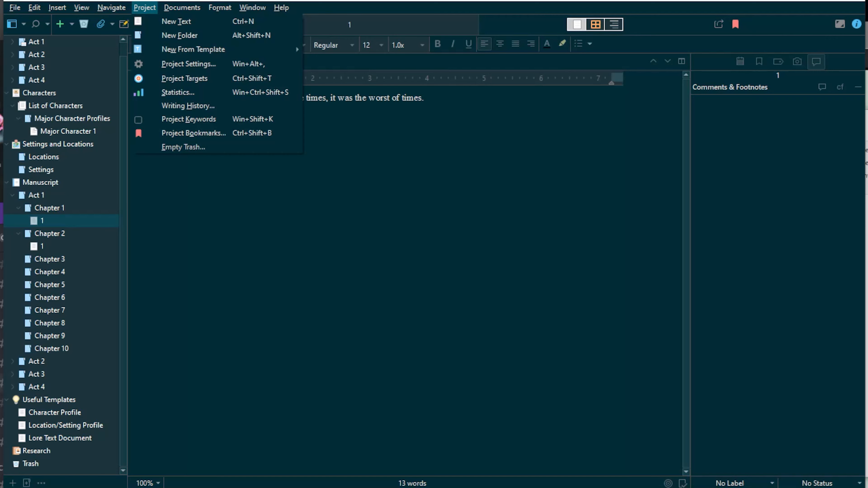
key(Escape)
Step: Open the Scratchpad, move it over the editor and enlarge its window
click(254, 10)
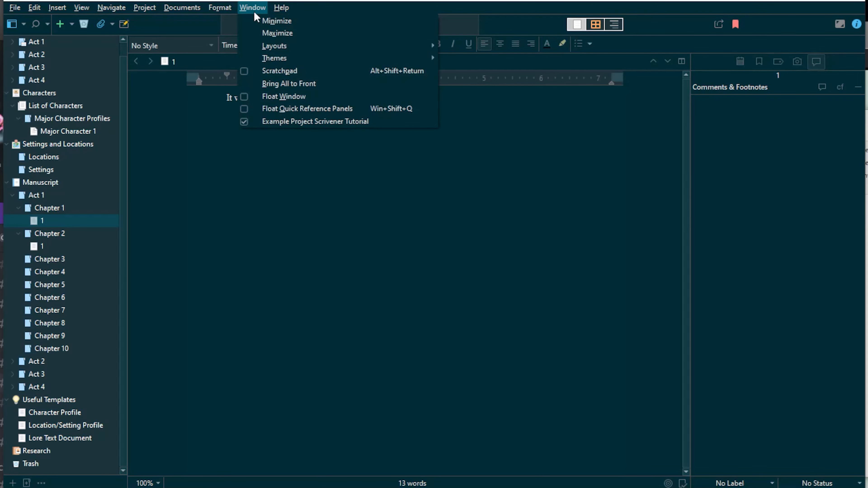
click(293, 72)
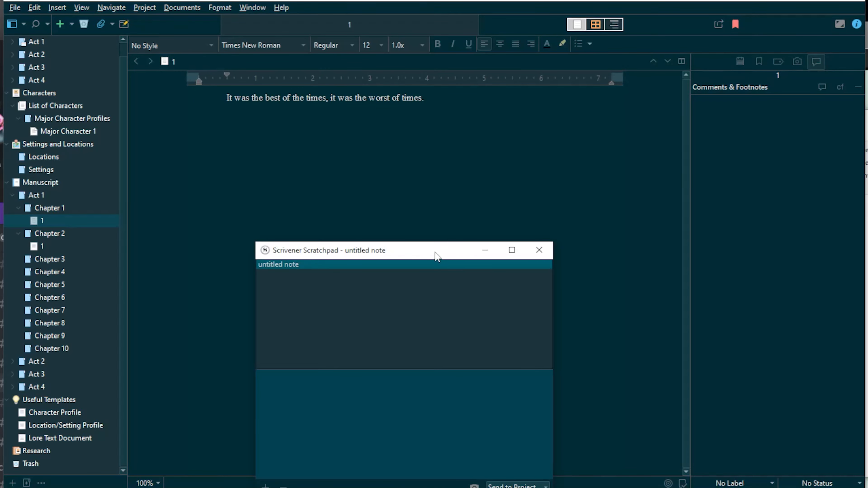
drag(412, 127, 418, 109)
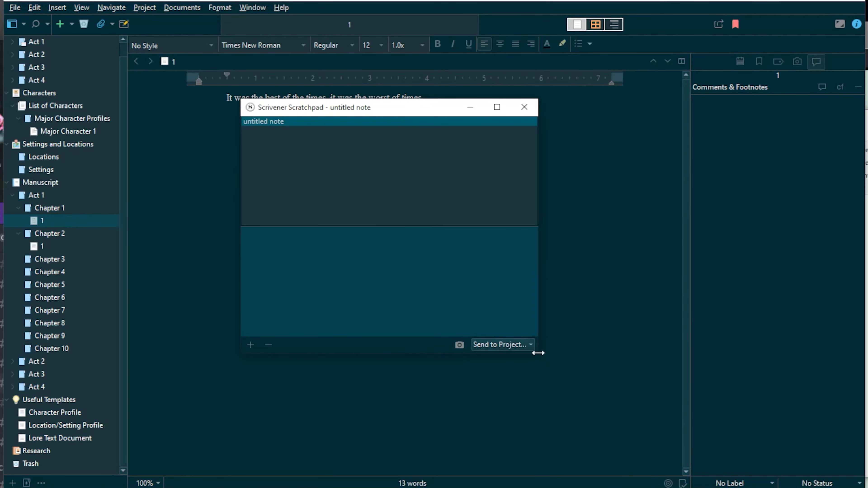
drag(537, 355, 660, 426)
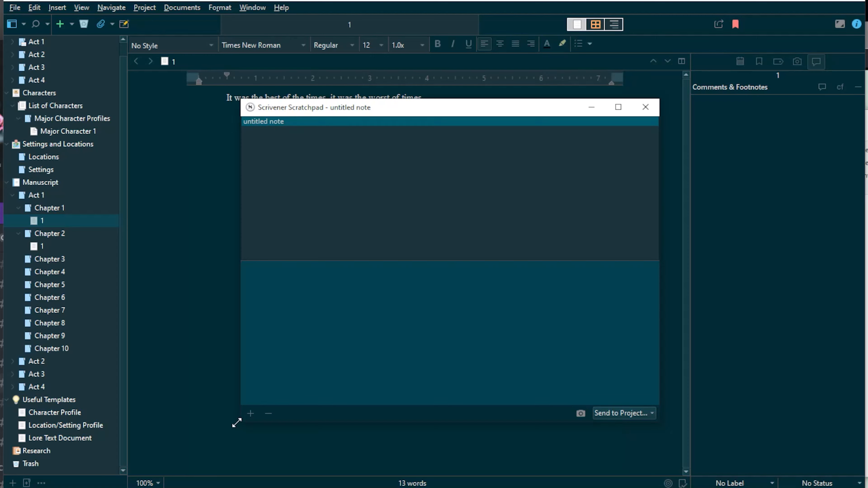
Step: Add a new scratchpad note and title it with the names of the two story characters
click(247, 415)
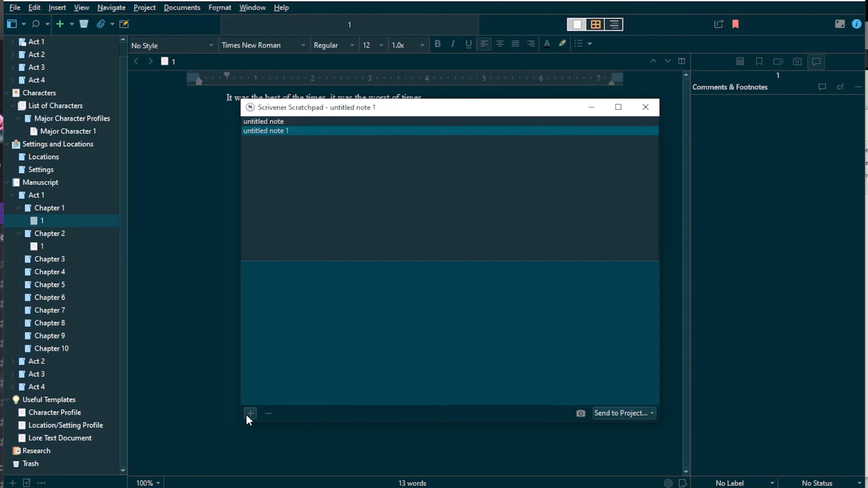
double_click(279, 135)
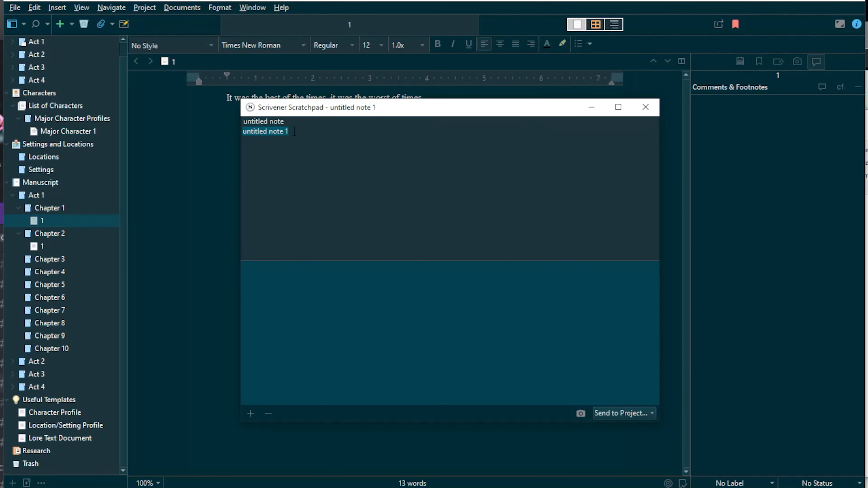
key(BackSpace)
text(Myah and Asmi)
key(BackSpace)
key(BackSpace)
text(imi)
Step: Write in the note's text how the first character feels about the second and what they think of her, phrased as two questions
click(387, 280)
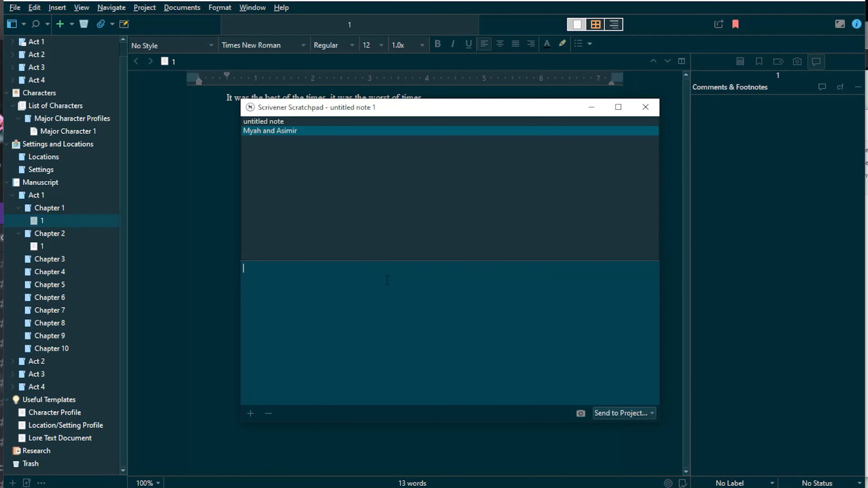
text(How does Myah fe)
text(bout Asmir)
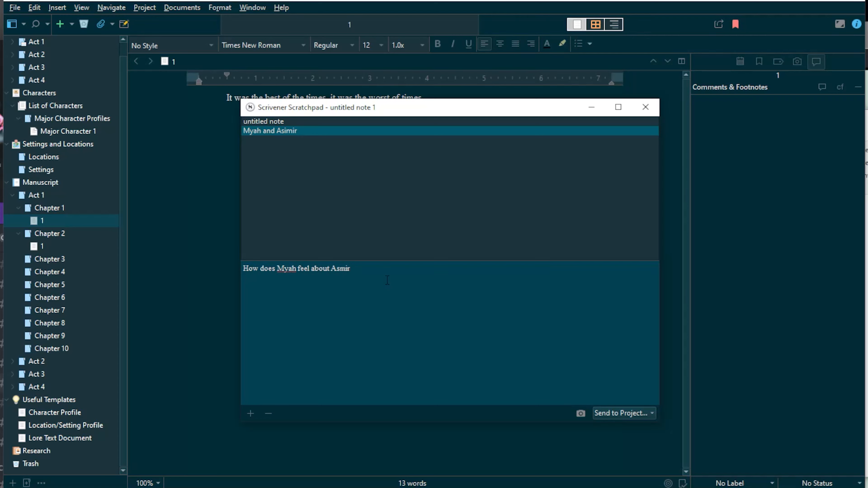
key(BackSpace)
key(BackSpace)
text(imir)
text(?)
text( Whatdoes)
key(BackSpace)
key(BackSpace)
key(BackSpace)
key(BackSpace)
text(do they think of her?)
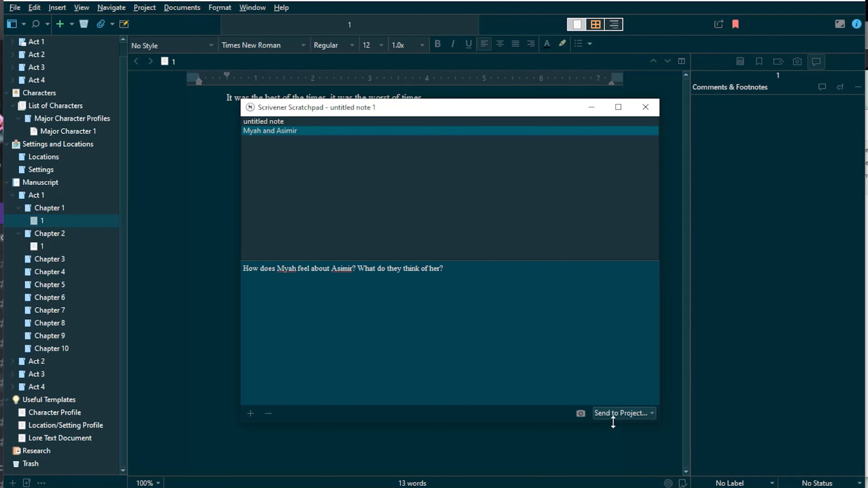
Step: Review the options for sending the note to the Example Project Scrivener Tutorial, as appended text or as a subdocument
click(651, 413)
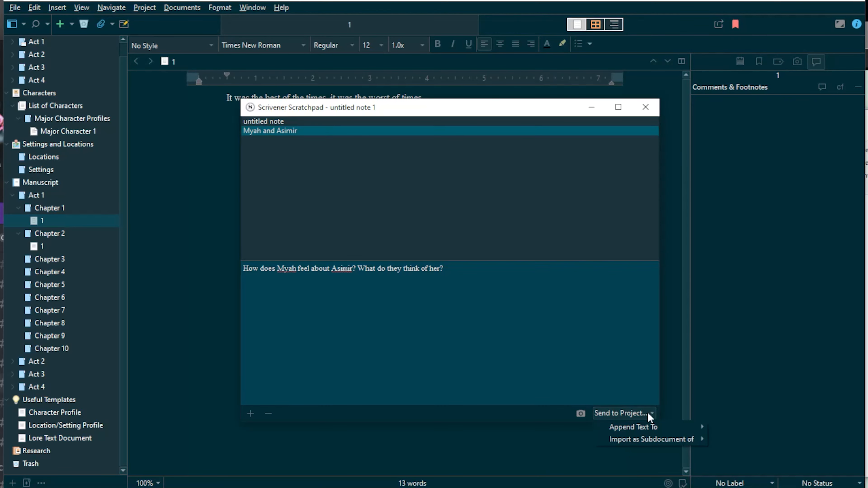
mouse_move(632, 441)
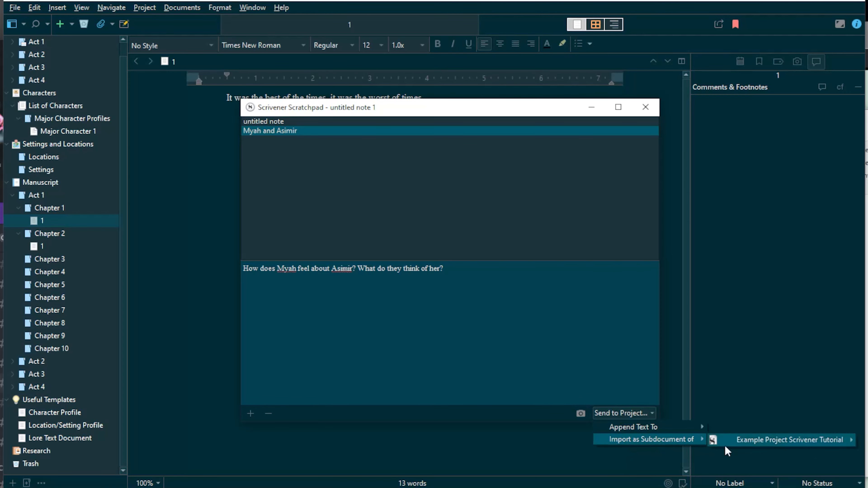
mouse_move(801, 444)
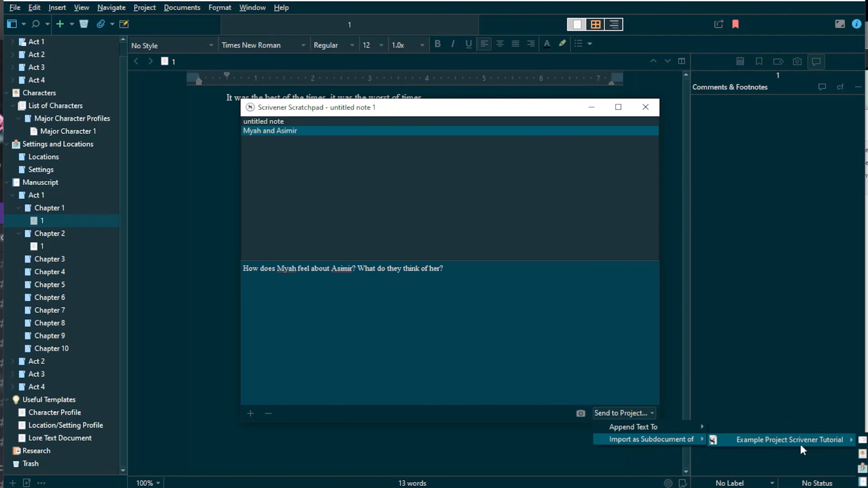
mouse_move(671, 423)
mouse_move(780, 433)
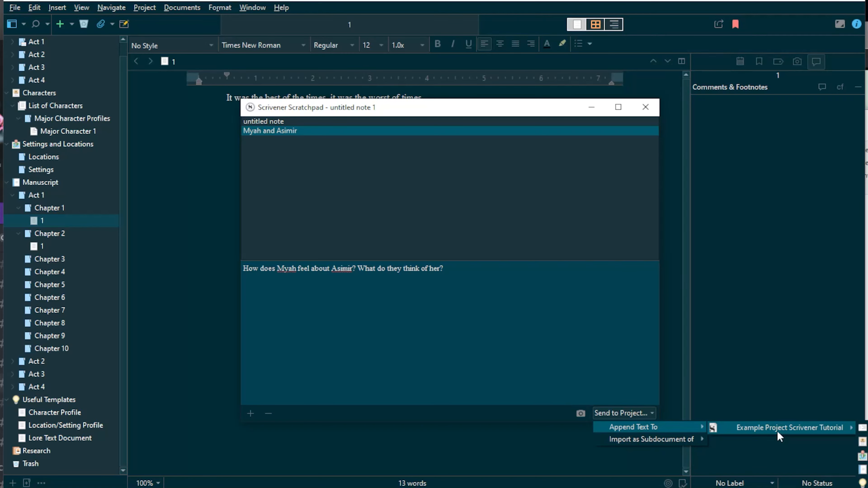
click(493, 412)
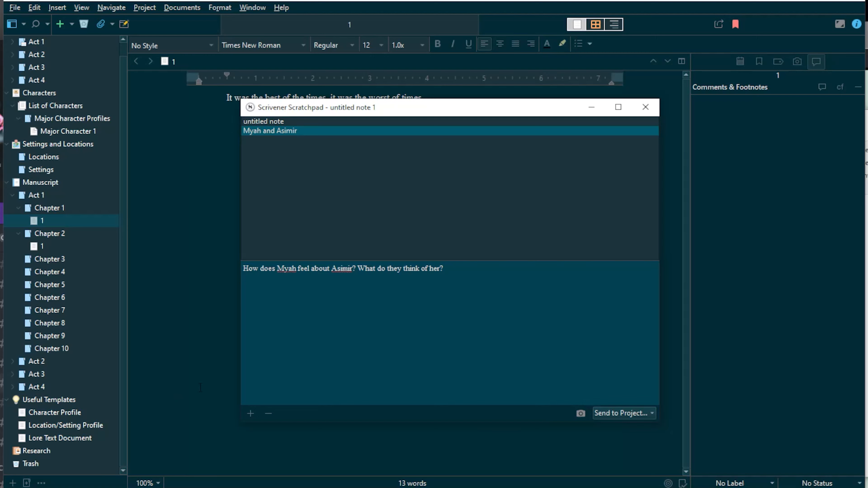
Step: Delete the scratchpad note about the two characters and close the Scratchpad
click(267, 418)
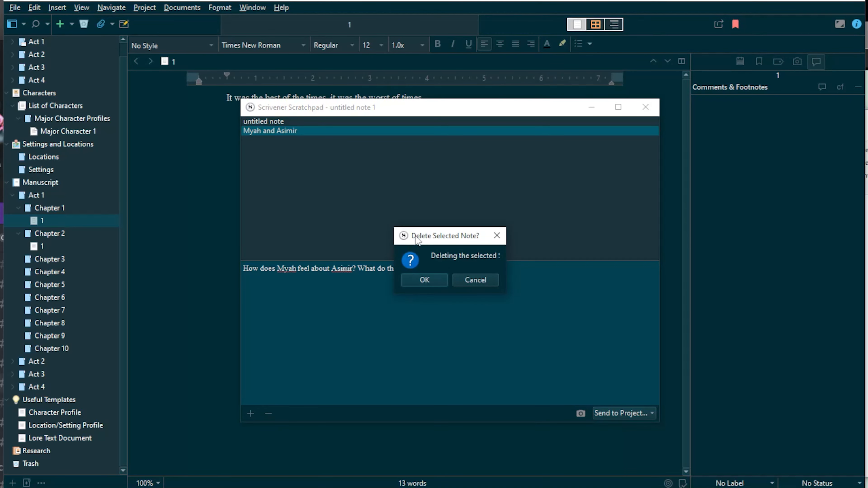
click(425, 279)
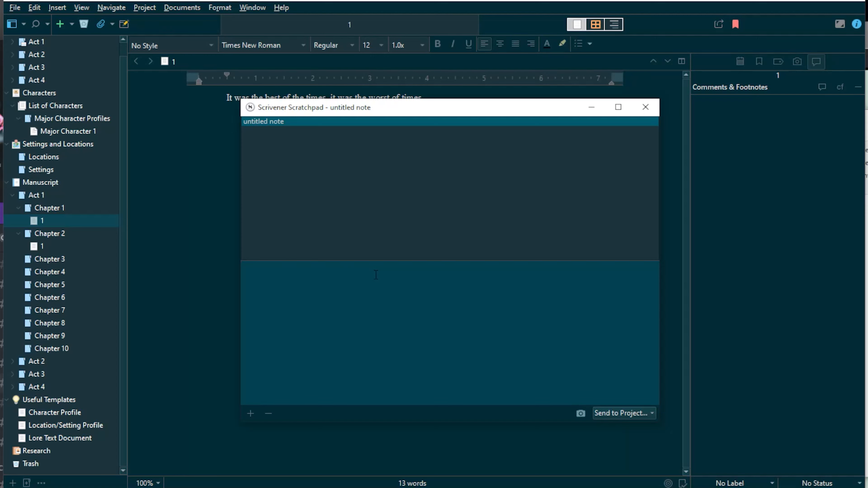
click(646, 107)
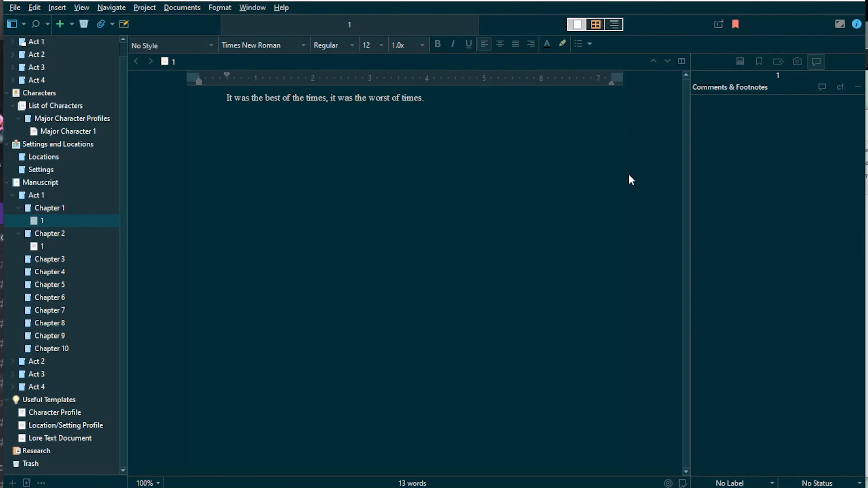
Step: Open the Name Generator from the writing tools and set its gender option to Female
click(121, 11)
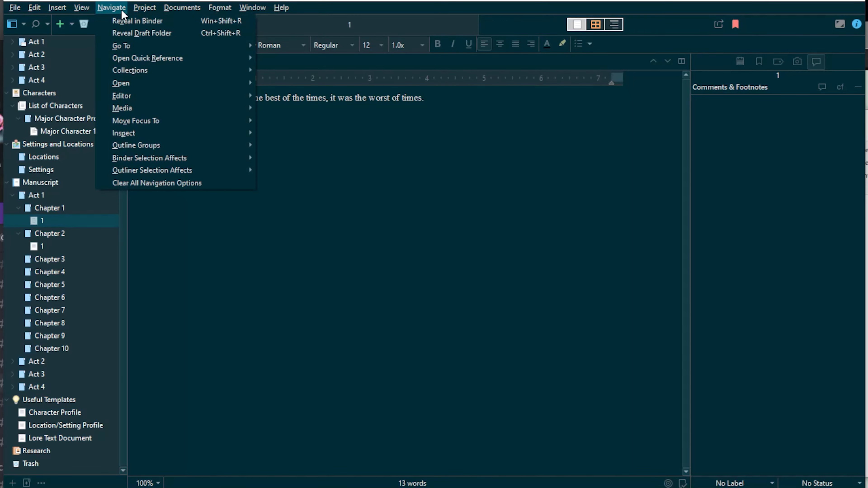
mouse_move(46, 7)
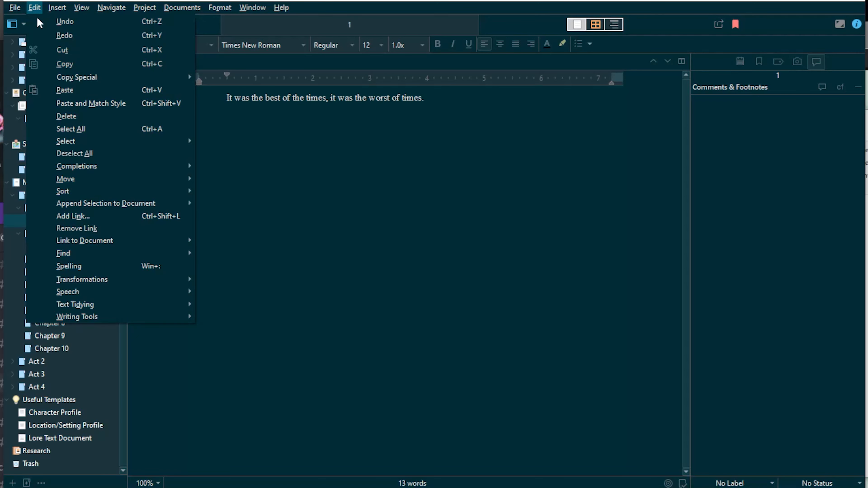
mouse_move(158, 317)
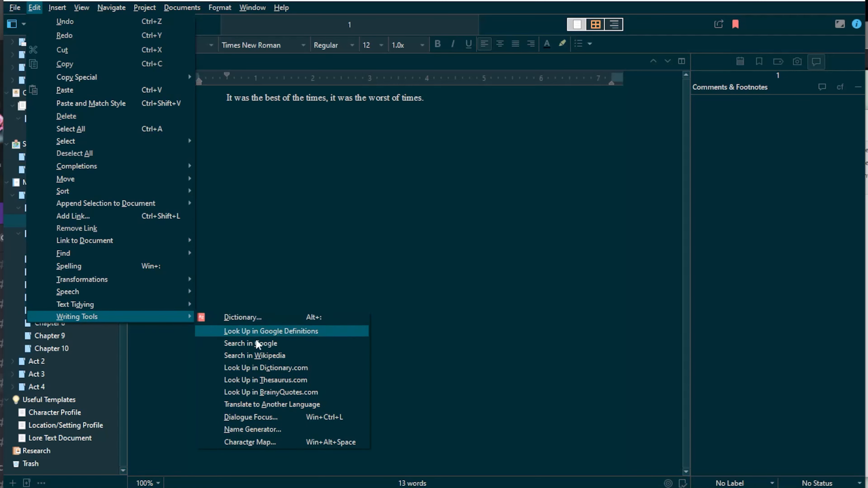
click(309, 431)
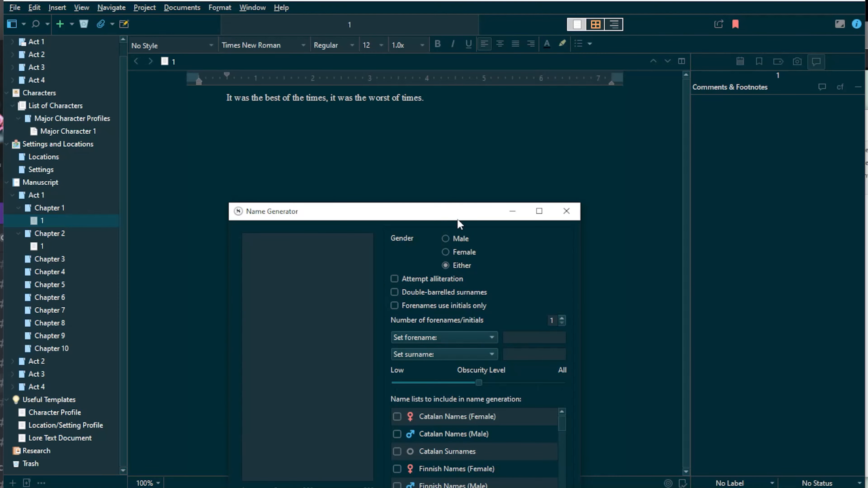
drag(457, 219, 470, 103)
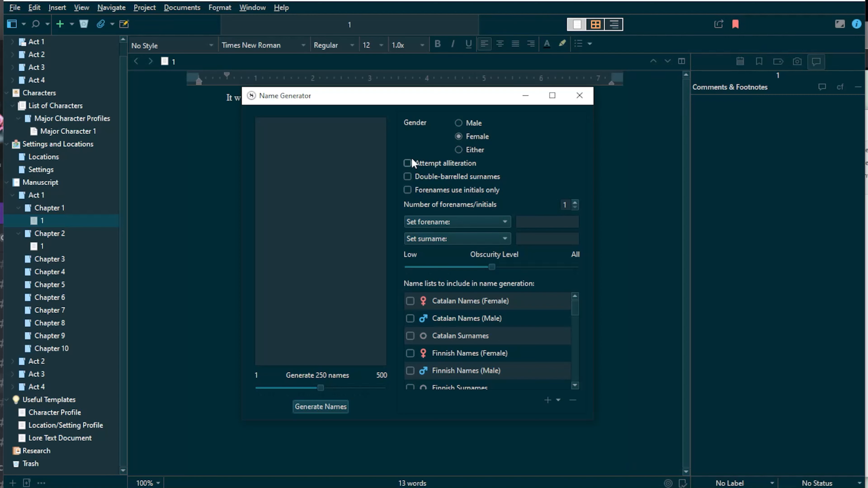
Step: Set the generator to 8 alliterative names with double-barrelled surnames and a low obscurity level, and try to generate them
click(409, 173)
drag(320, 383, 259, 390)
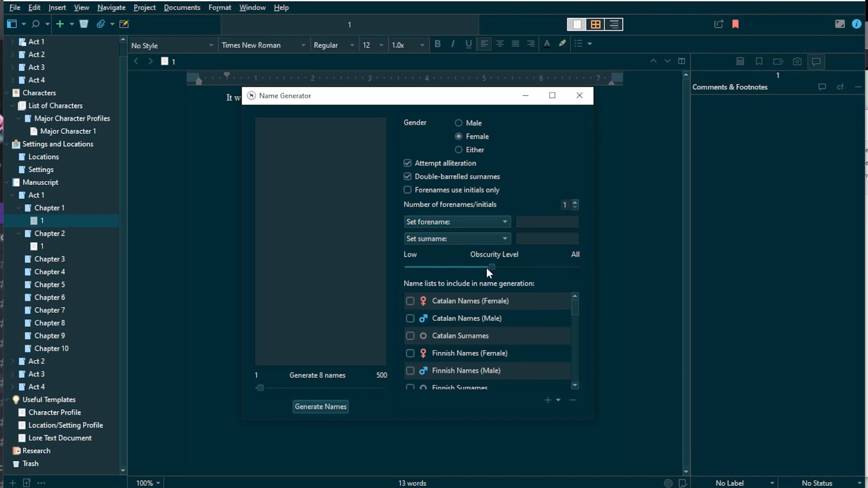
drag(489, 268, 431, 270)
click(328, 410)
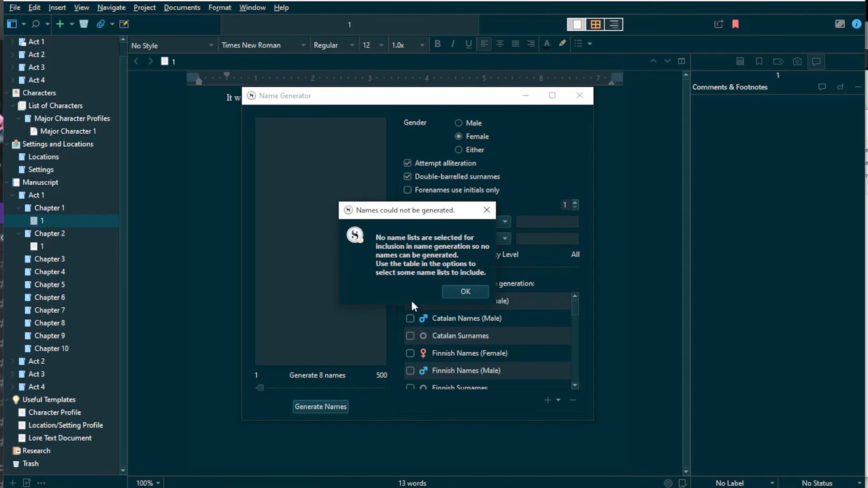
click(453, 294)
Step: Include all the available name lists, from Catalan to Spanish, and generate the character names
scroll(474, 307, down, 5)
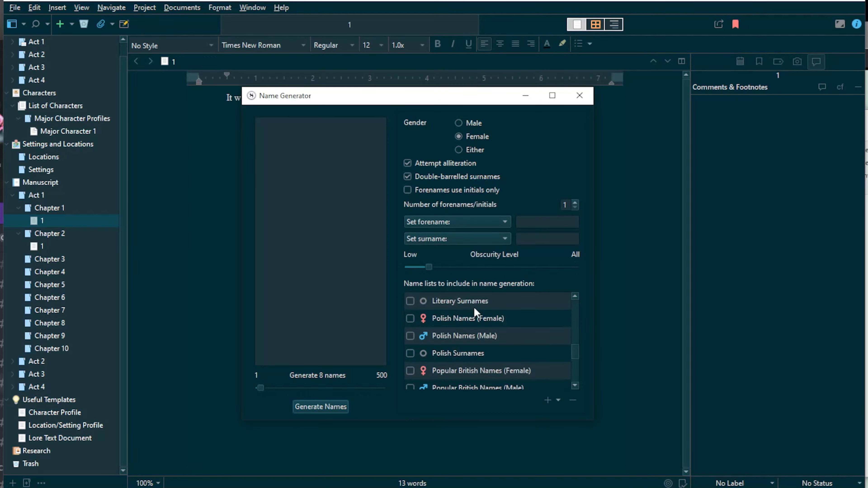
click(559, 400)
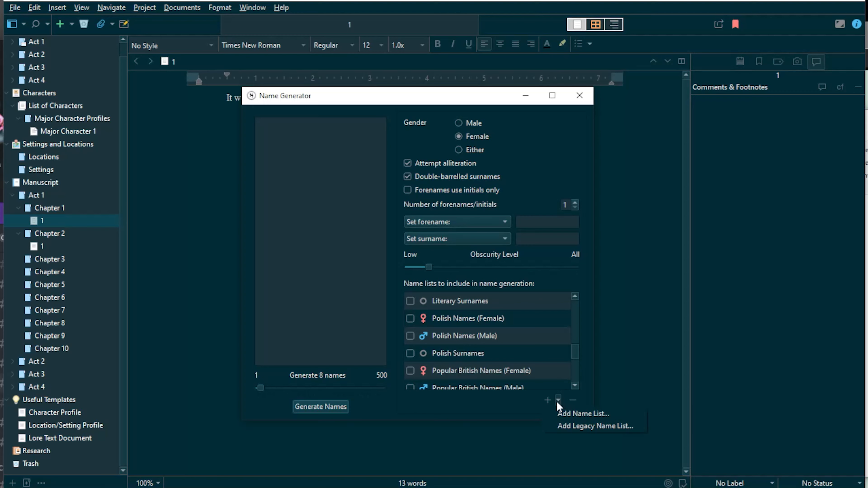
click(525, 414)
scroll(424, 305, up, 5)
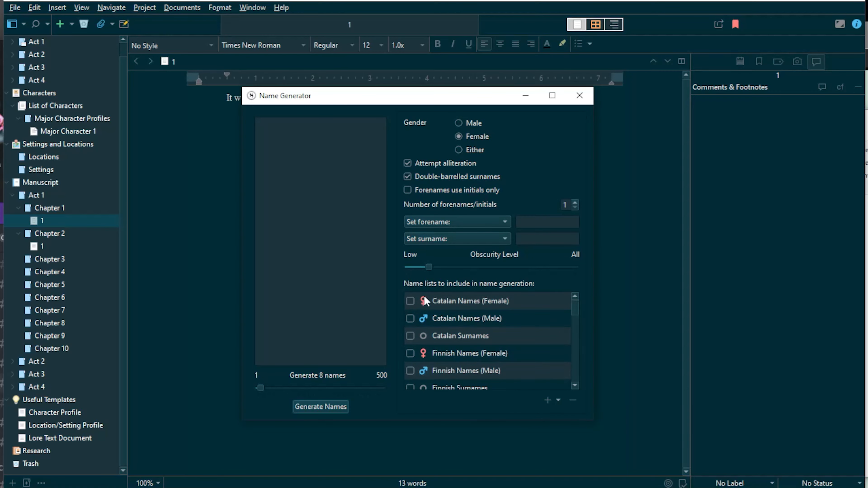
click(411, 318)
click(411, 302)
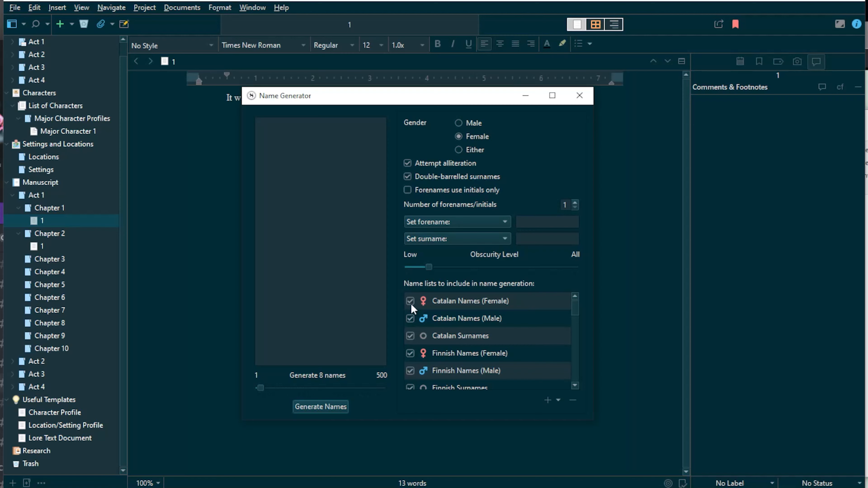
click(323, 409)
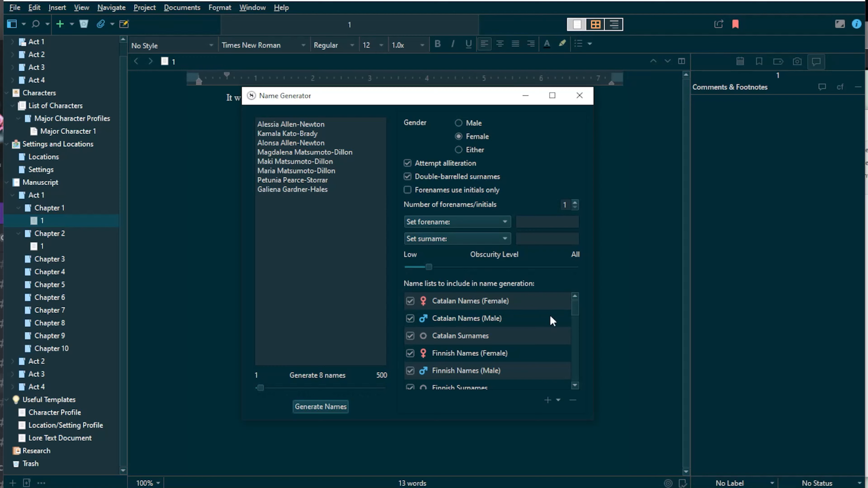
drag(575, 316, 576, 389)
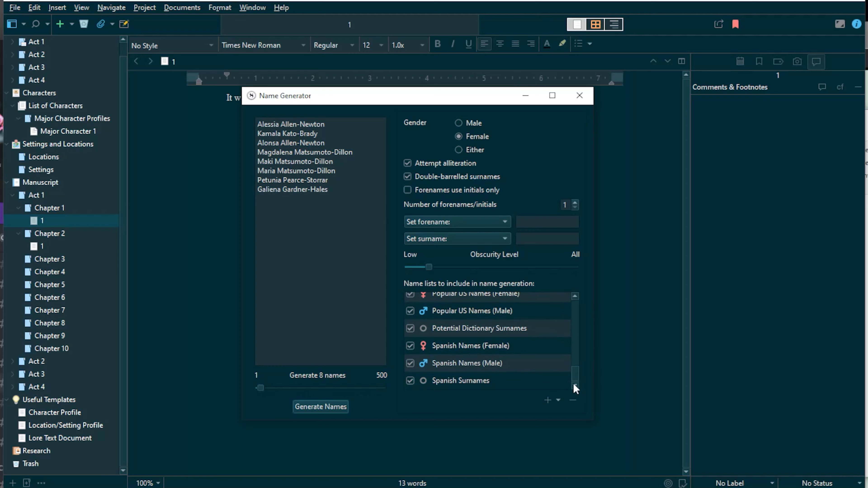
Step: Look through the included name lists and the options for adding a name list, and close the Name Generator
drag(576, 383, 577, 374)
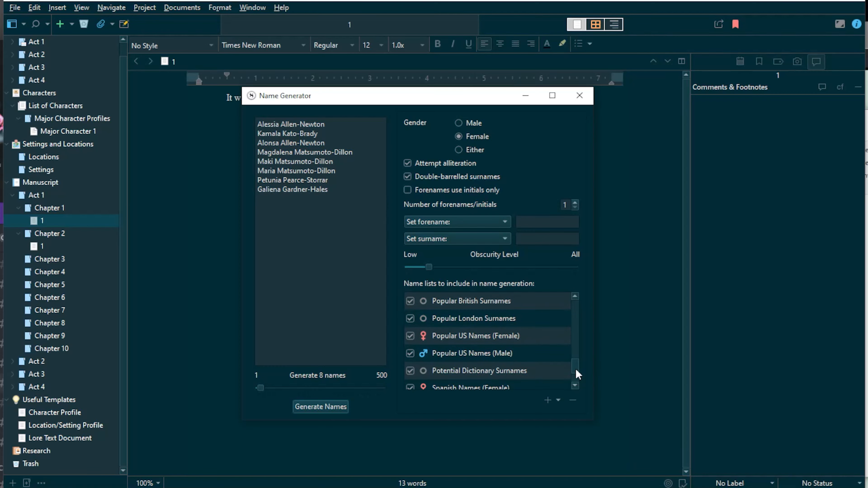
drag(575, 366, 572, 297)
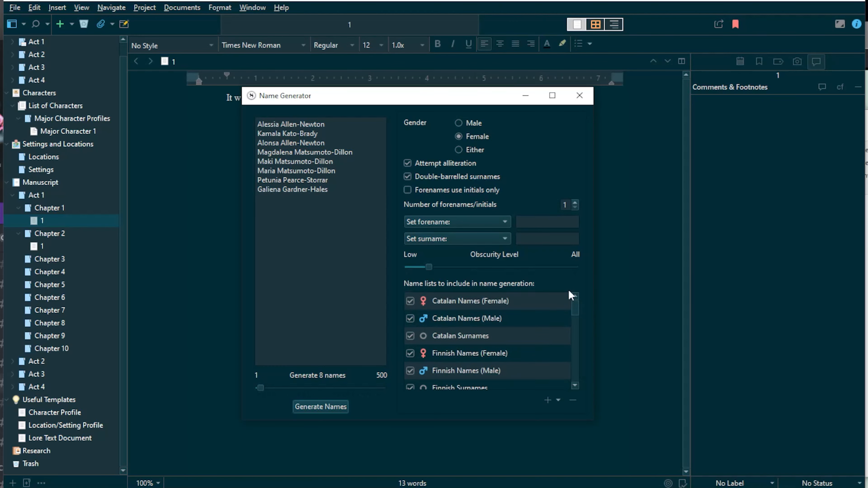
click(558, 399)
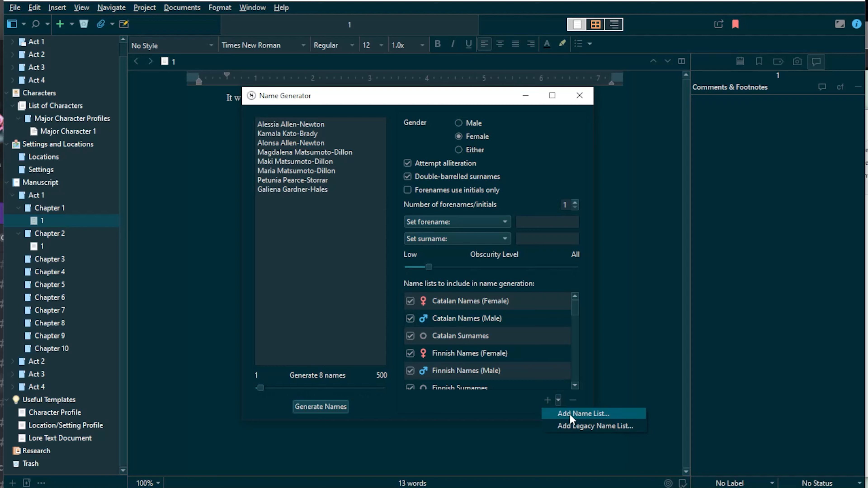
click(497, 408)
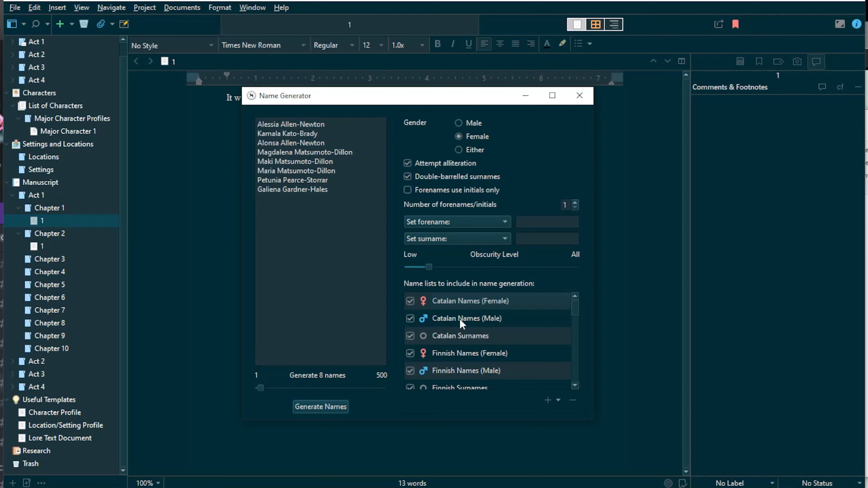
click(585, 100)
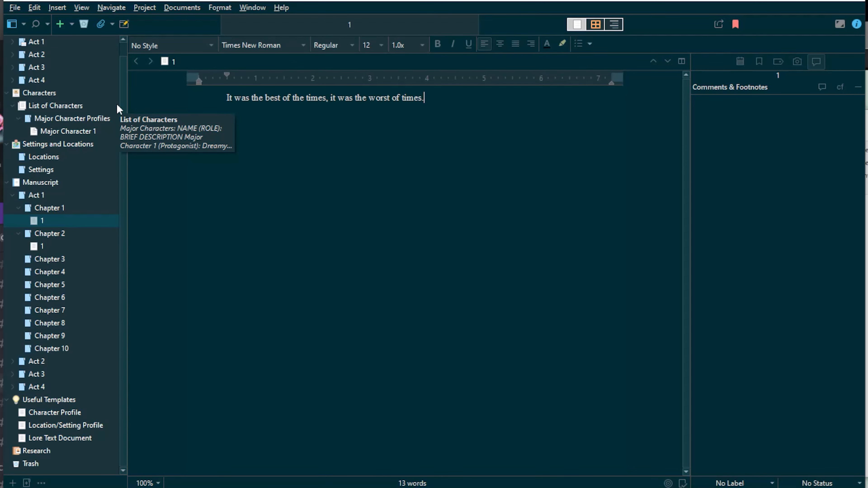
Step: Open Dialogue Focus from the writing tools, focus on Direct Speech, and place the cursor after the scene's existing text
click(40, 8)
mouse_move(165, 318)
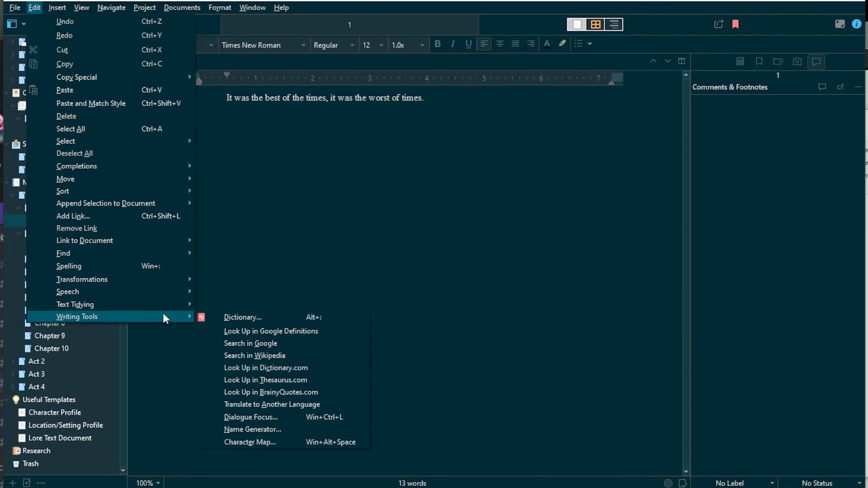
click(306, 417)
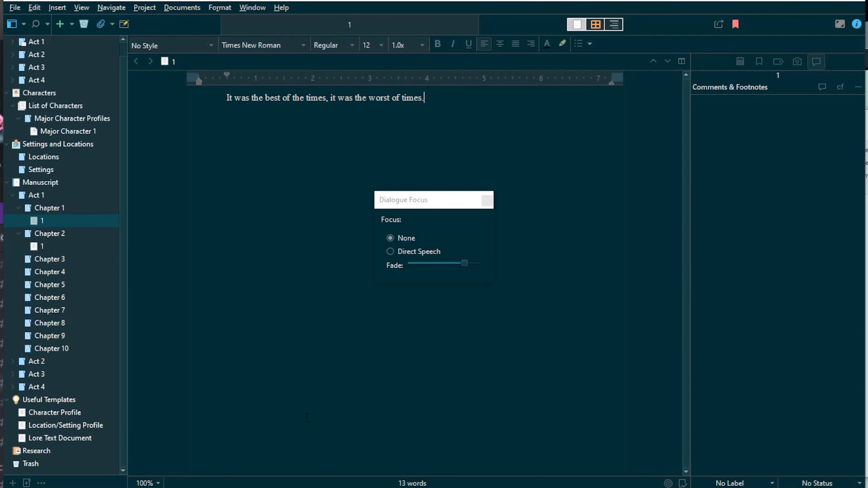
click(401, 248)
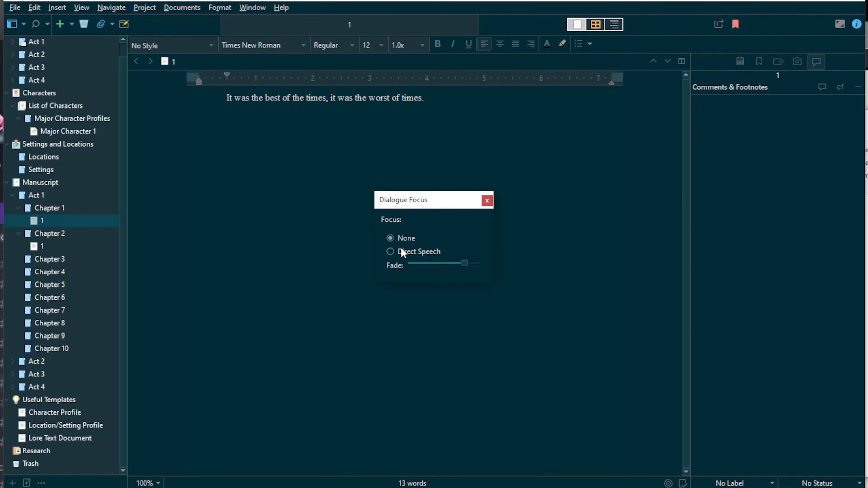
click(403, 253)
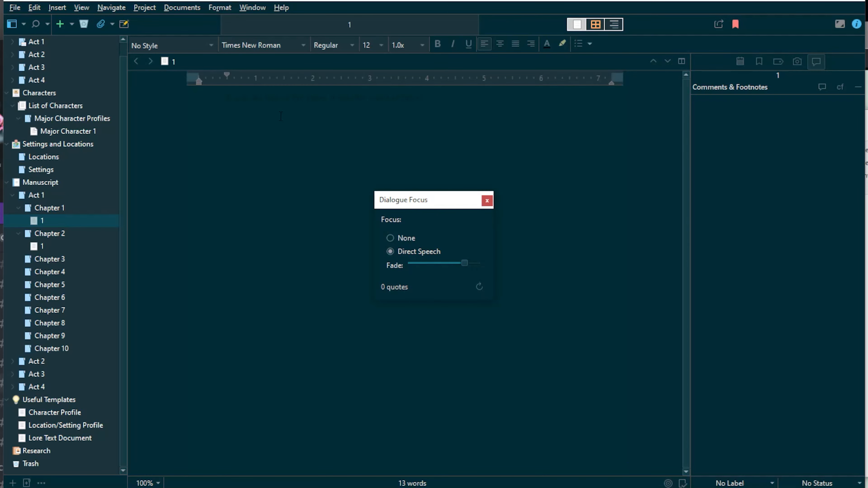
drag(224, 98, 278, 147)
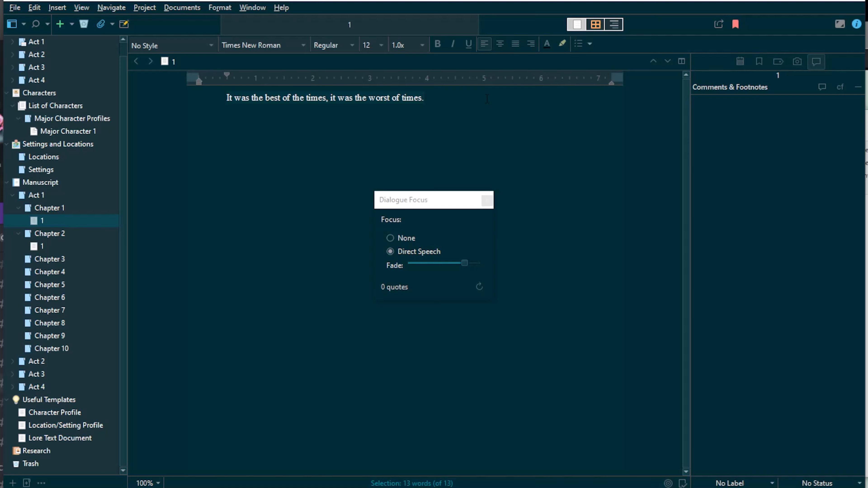
click(278, 148)
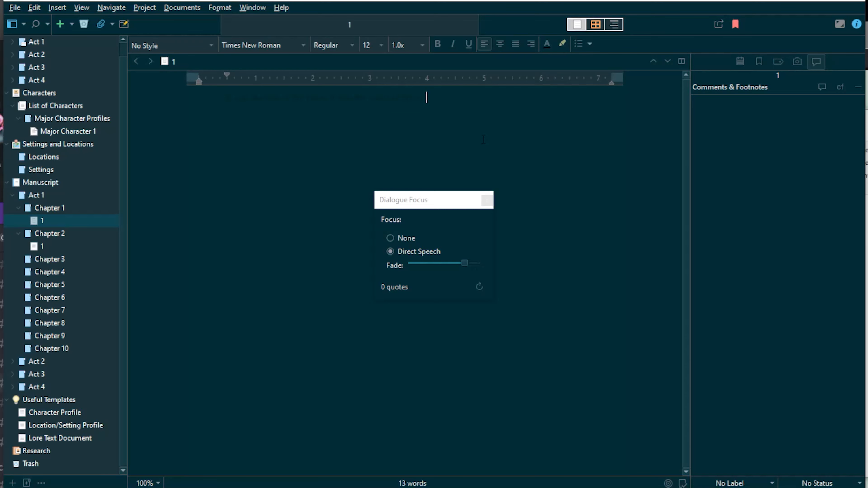
Step: Add the dialogue “Johnny,” said Sam, “pass the mustard.” after the scene's opening sentence
text("Johy)
key(BackSpace)
text(nny,)
text(" said)
text( ")
text(pass the mu)
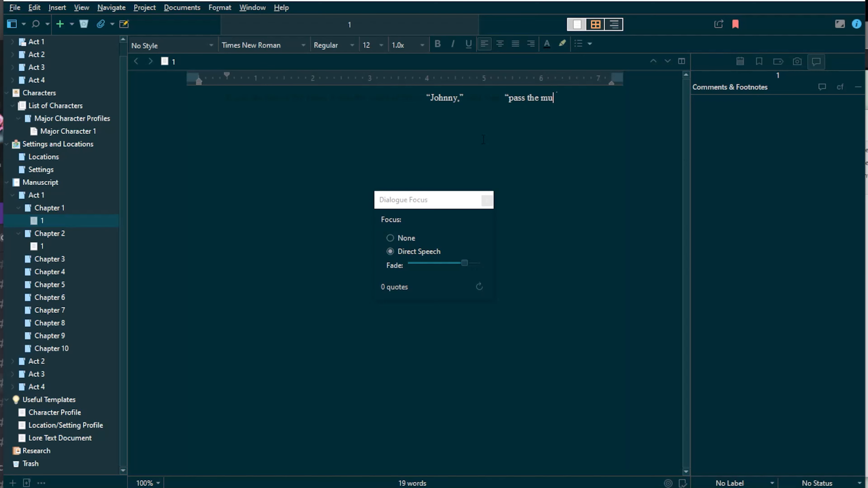
text(stard.")
Step: Lower the Dialogue Focus fade level for the non-dialogue text and close Dialogue Focus
click(461, 264)
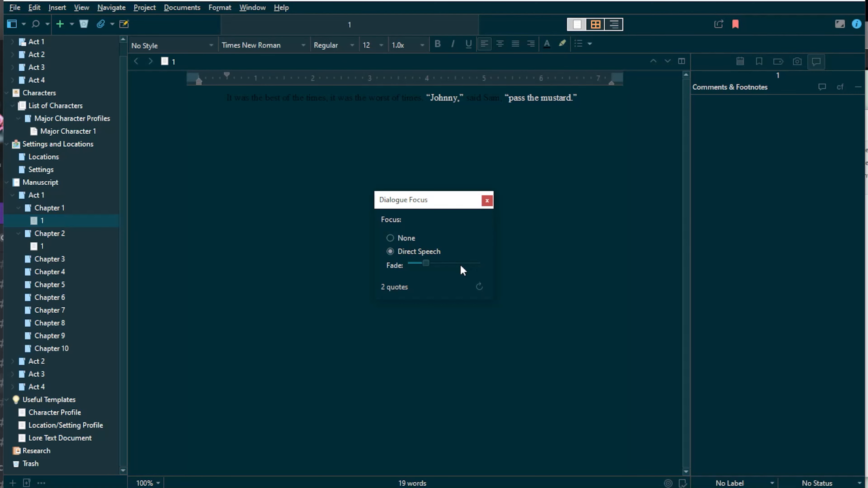
click(487, 202)
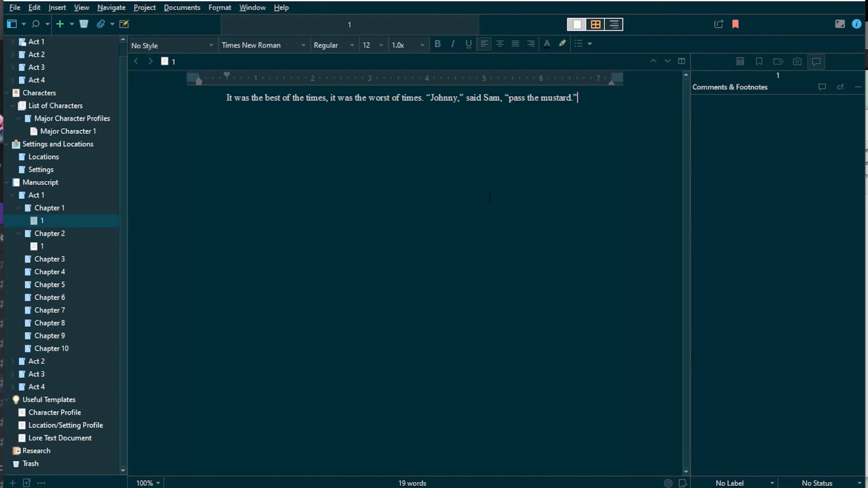
click(185, 12)
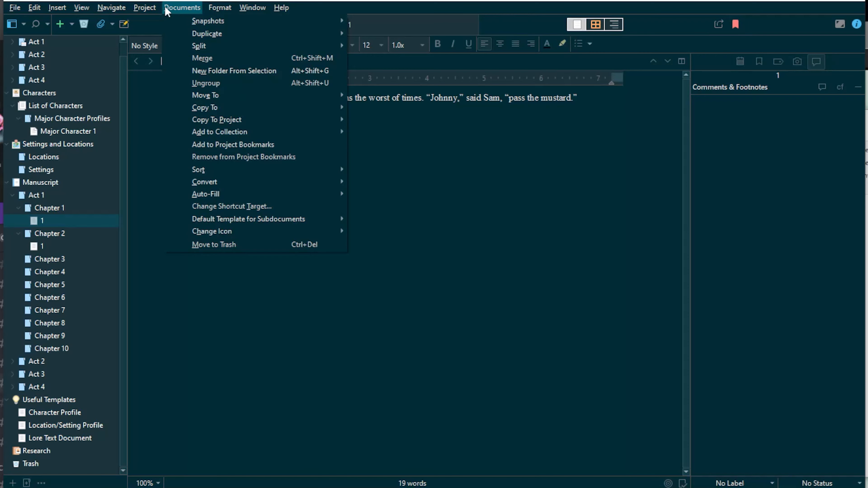
mouse_move(143, 12)
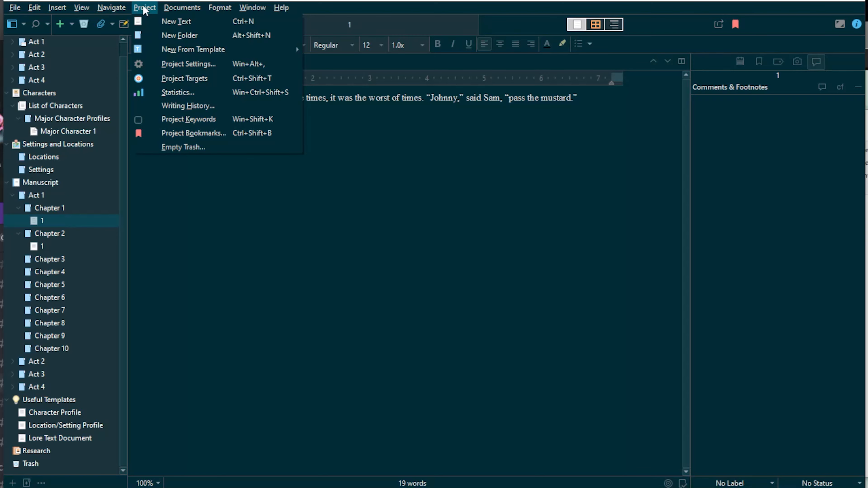
click(231, 68)
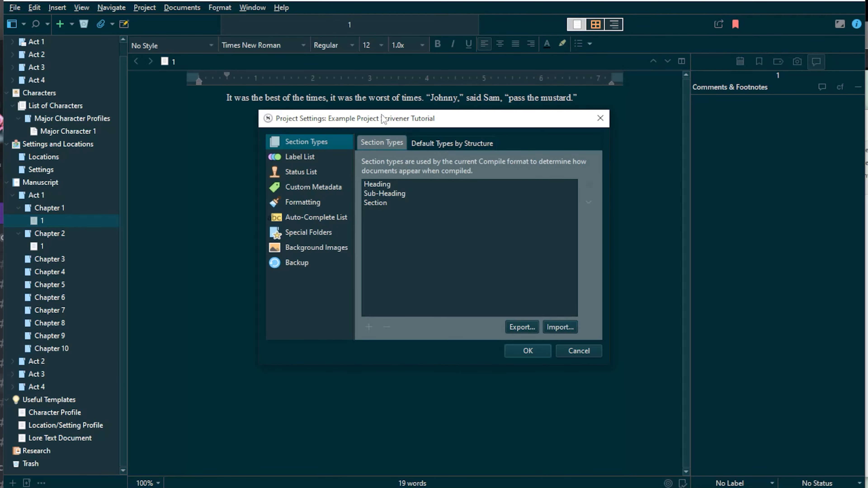
click(579, 351)
click(113, 7)
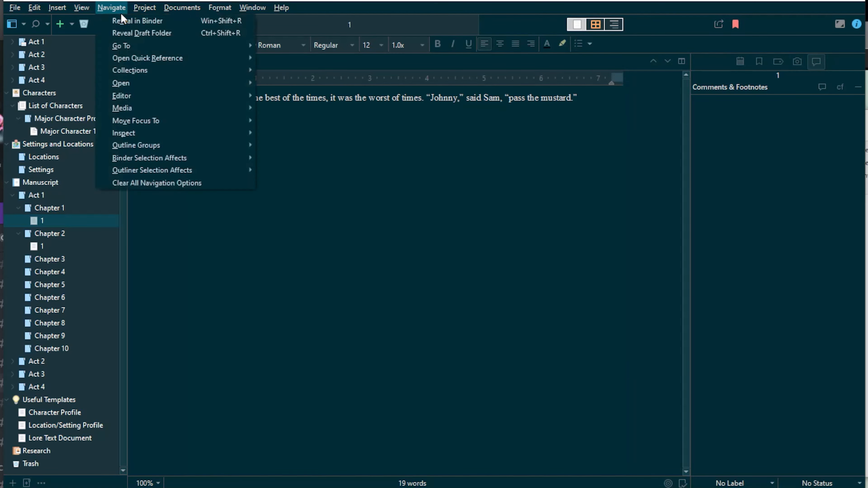
click(113, 8)
Step: Open the project targets and set the manuscript target to 50,000 words and the session target to 1,667 words
click(146, 9)
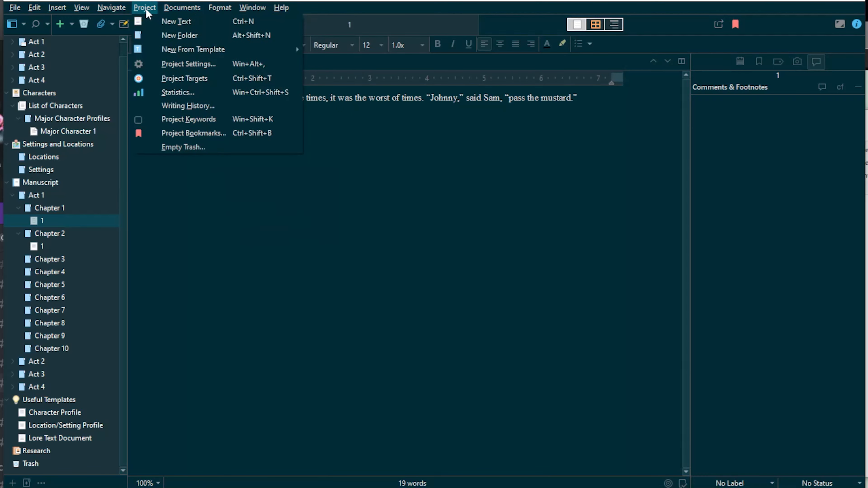
click(197, 85)
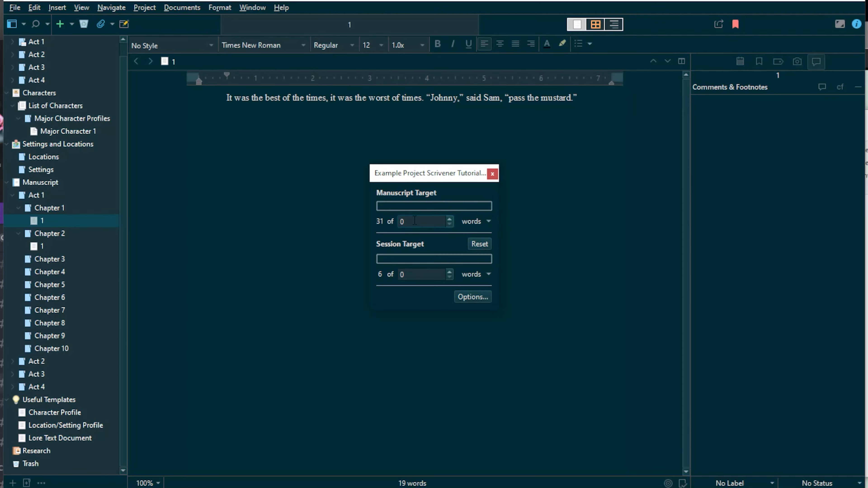
drag(414, 221, 384, 213)
text(50000)
click(419, 274)
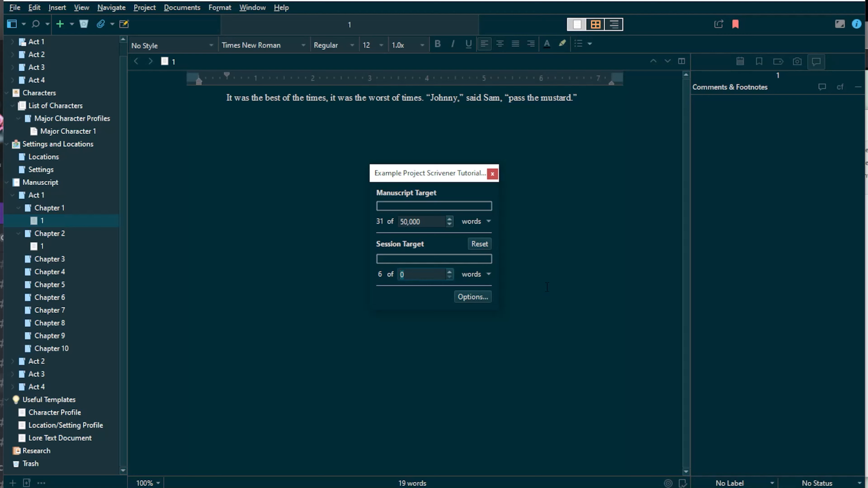
text(1667)
Step: Review the draft and session target options, including deadline and session count reset, and close the project targets
click(479, 296)
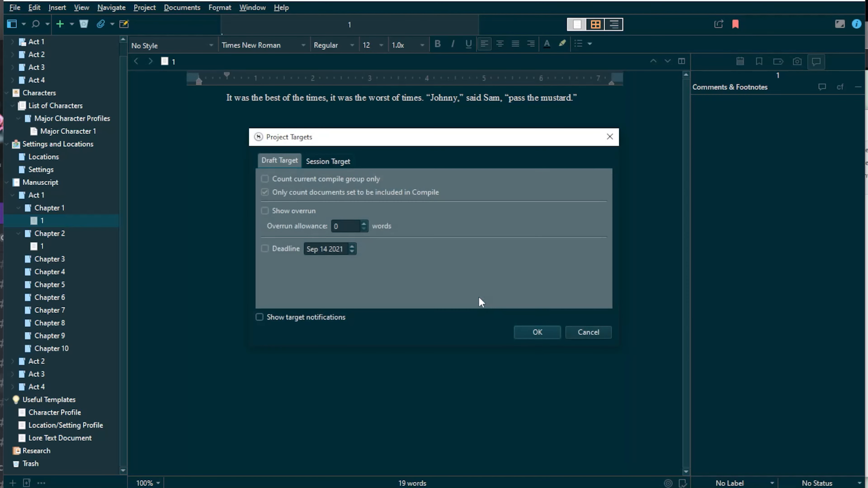
click(342, 161)
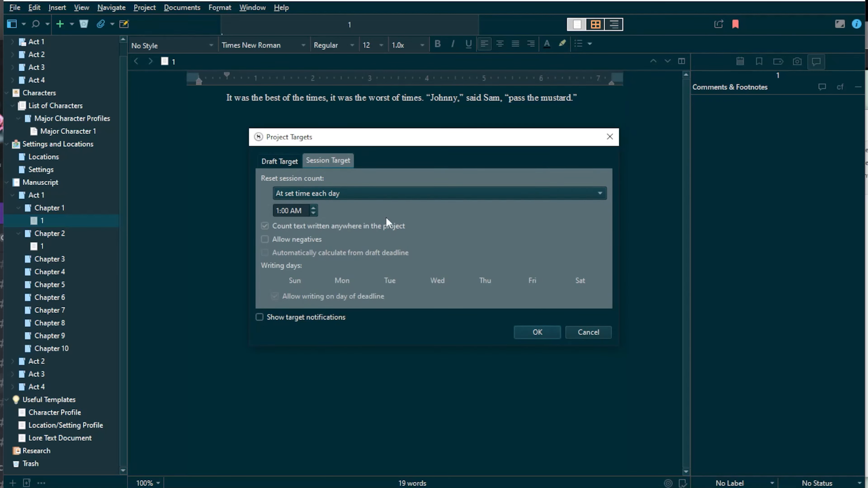
click(280, 161)
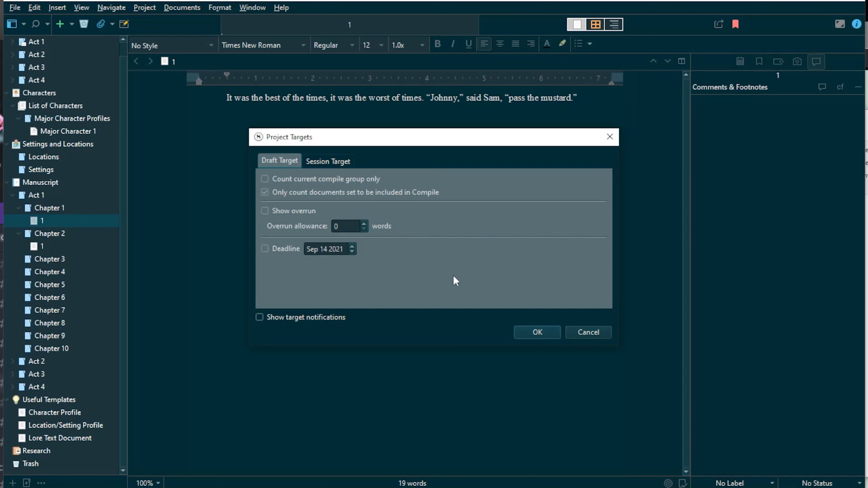
click(547, 334)
click(492, 174)
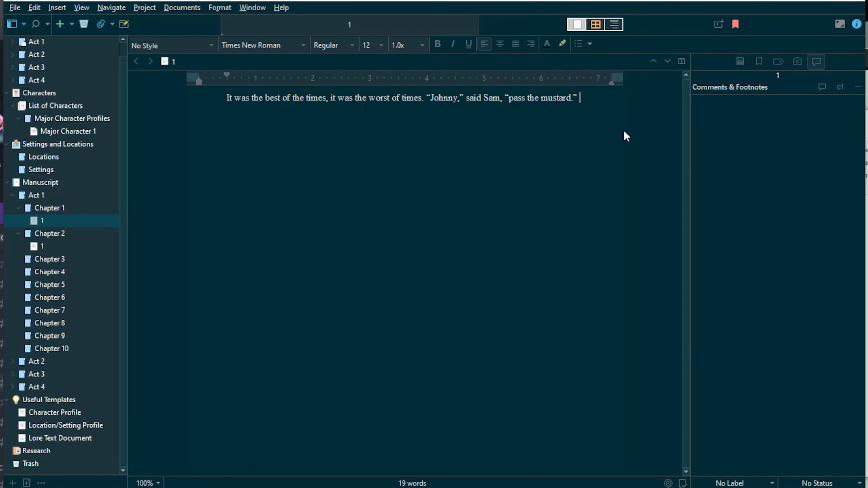
Step: Add the sentence “Johnny looked confused because there was no mustard to be seen.” to the end of the scene
text(Johnny Iooked confused because ther)
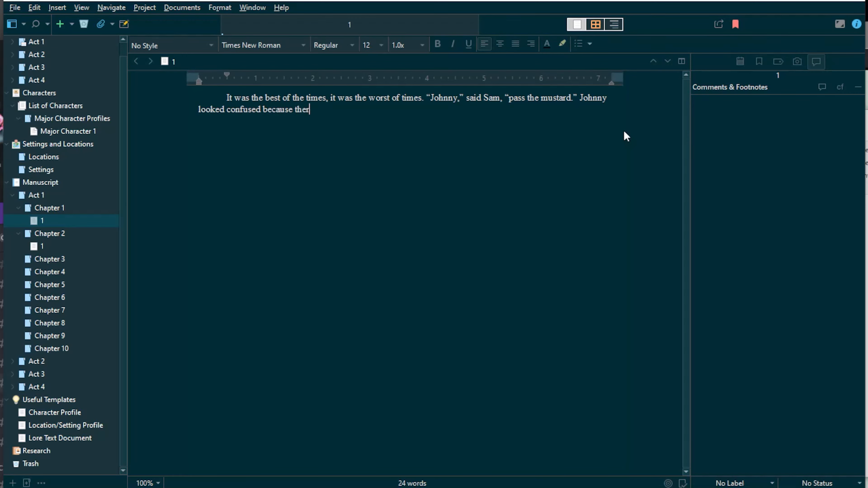
text(e was no mustard to be seen.)
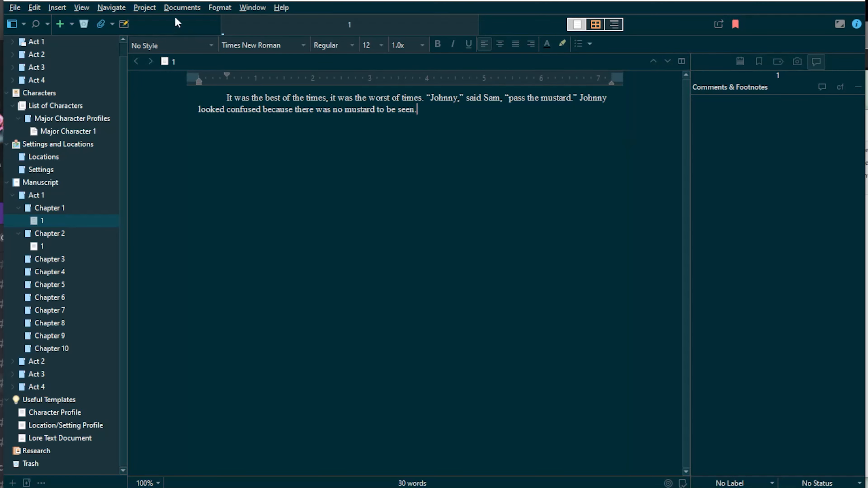
Step: Check the progress towards the manuscript and session word targets and close the project targets
click(141, 8)
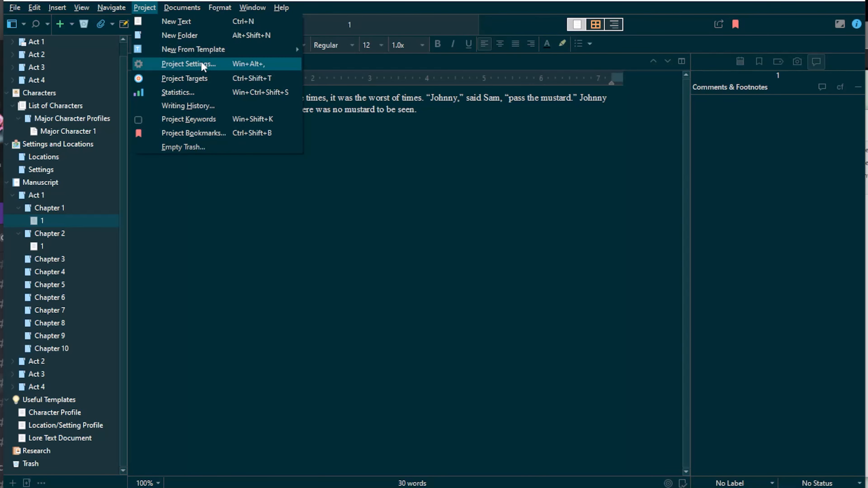
click(210, 77)
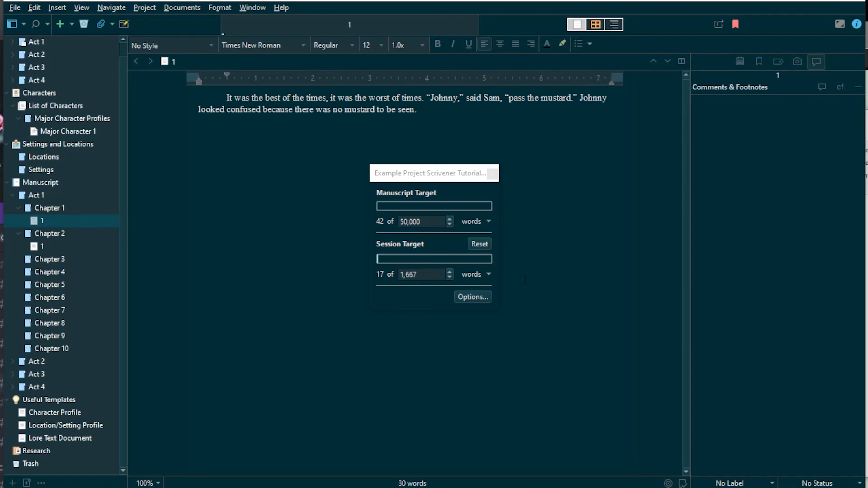
click(492, 174)
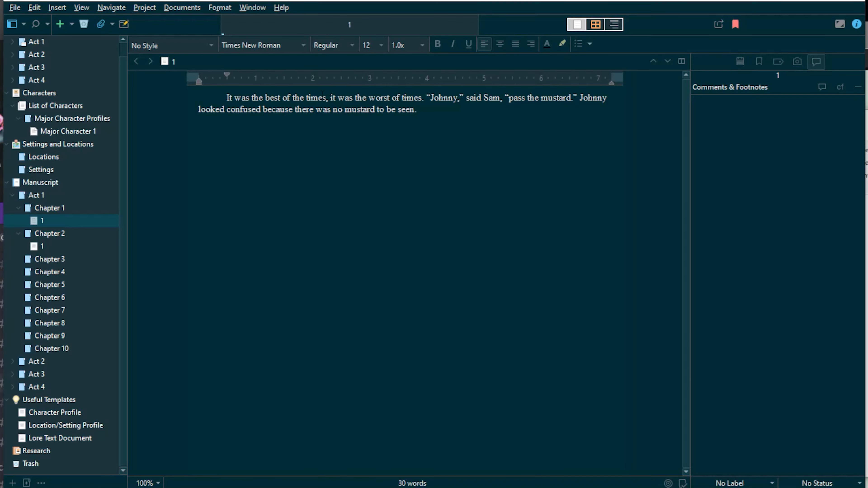
Step: Open the project's writing history, widen its window, and examine the monthly and daily word counts for draft and other text
click(145, 8)
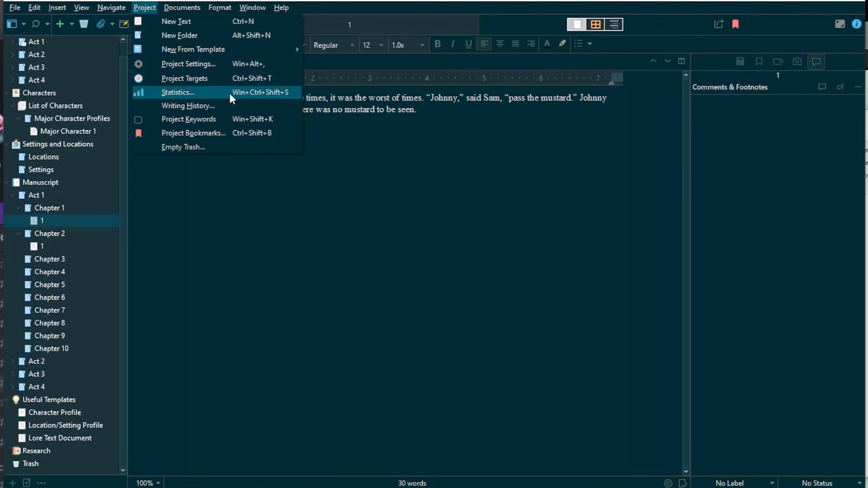
click(254, 108)
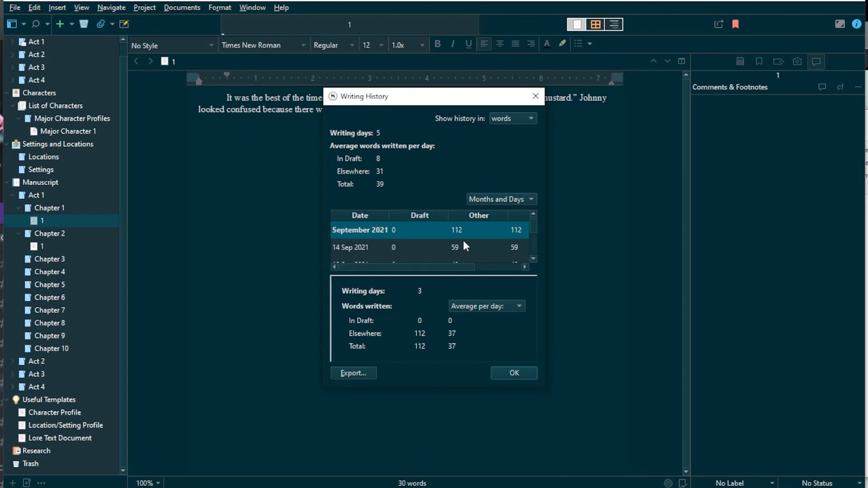
scroll(465, 241, down, 3)
scroll(468, 243, up, 3)
drag(547, 298, 656, 310)
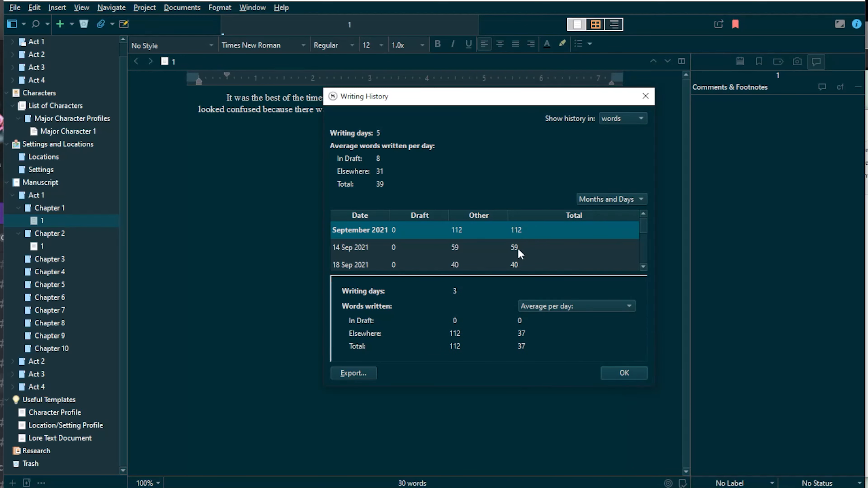
scroll(518, 248, down, 3)
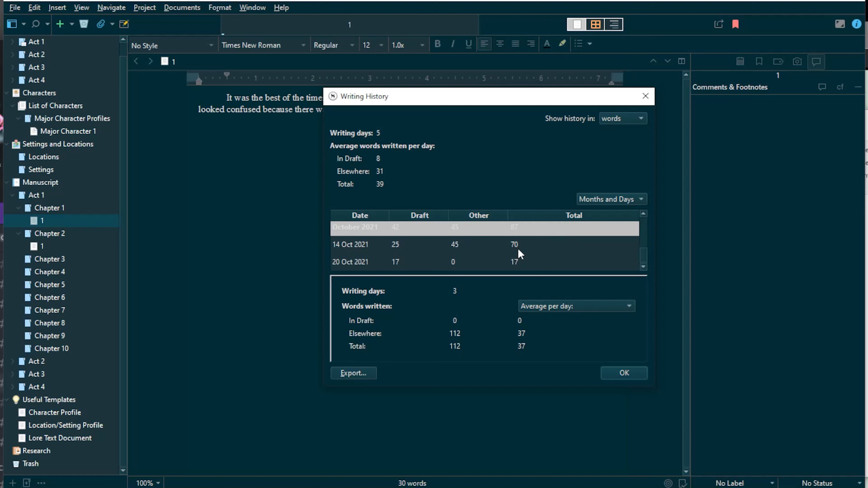
scroll(518, 248, up, 3)
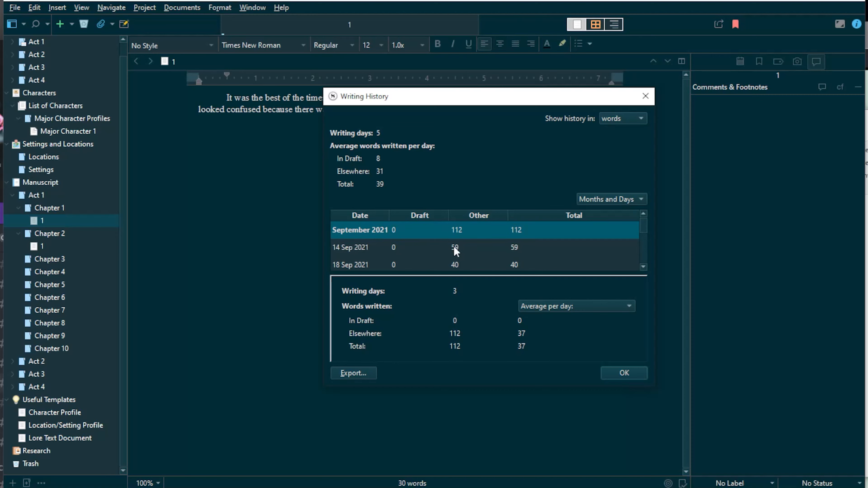
Step: Examine the September and October 2021 daily word counts in the writing history, comparing draft and other text
scroll(458, 253, down, 1)
scroll(459, 253, up, 1)
scroll(552, 252, down, 1)
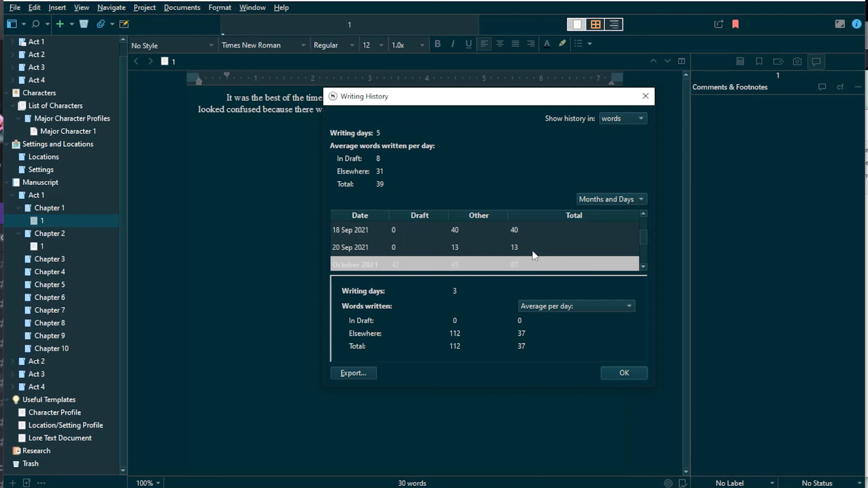
scroll(465, 251, down, 1)
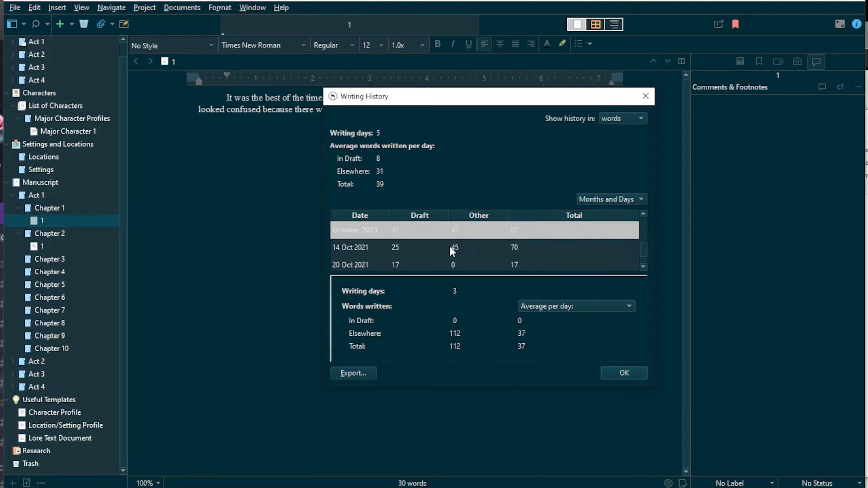
scroll(541, 268, down, 1)
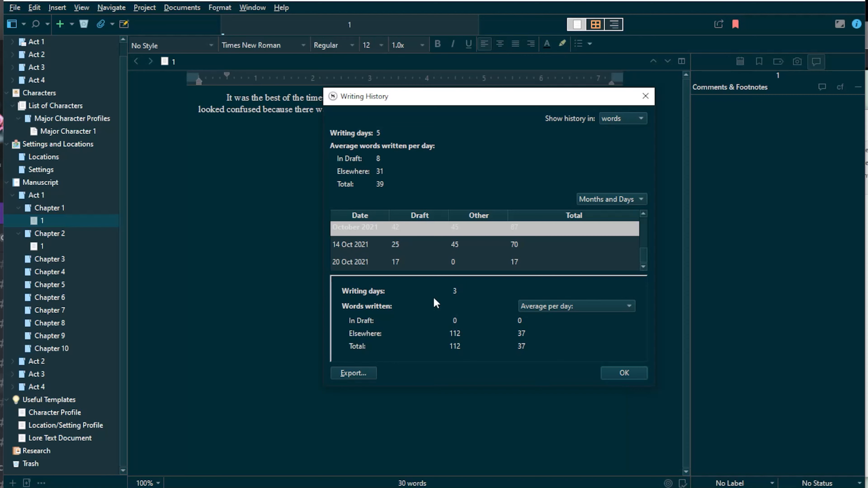
Step: Review the unit options and the month and day display options of the writing history, and close it
click(641, 117)
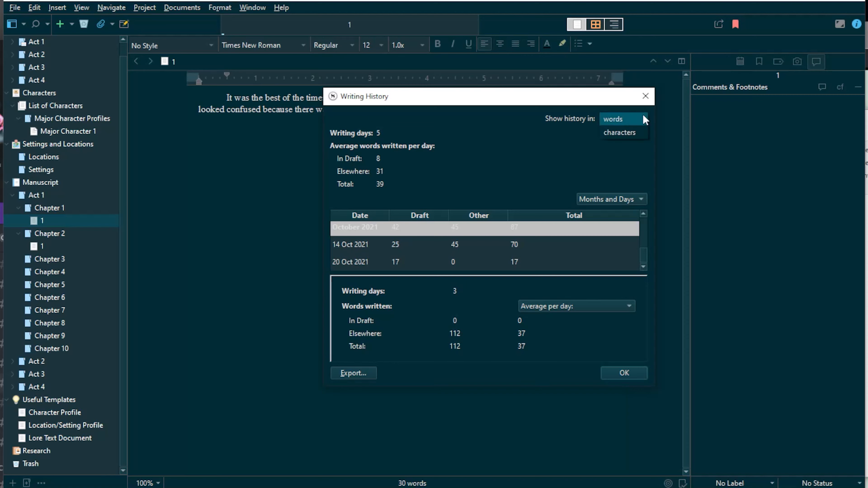
click(574, 139)
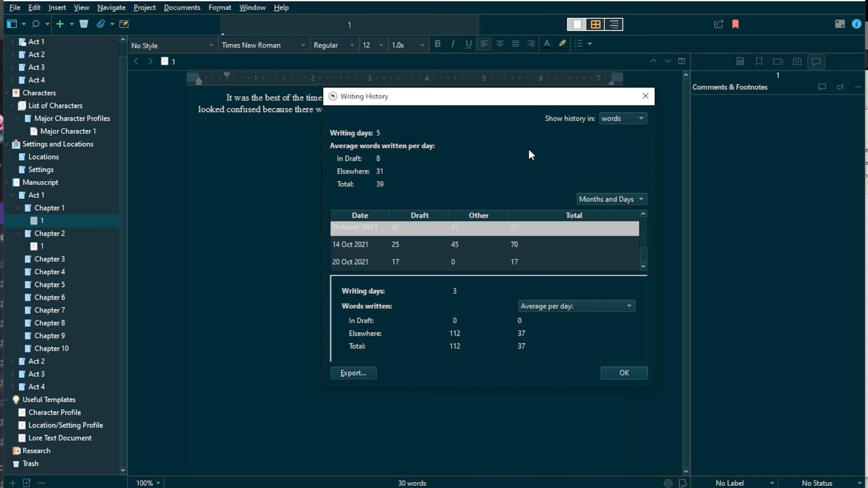
click(612, 200)
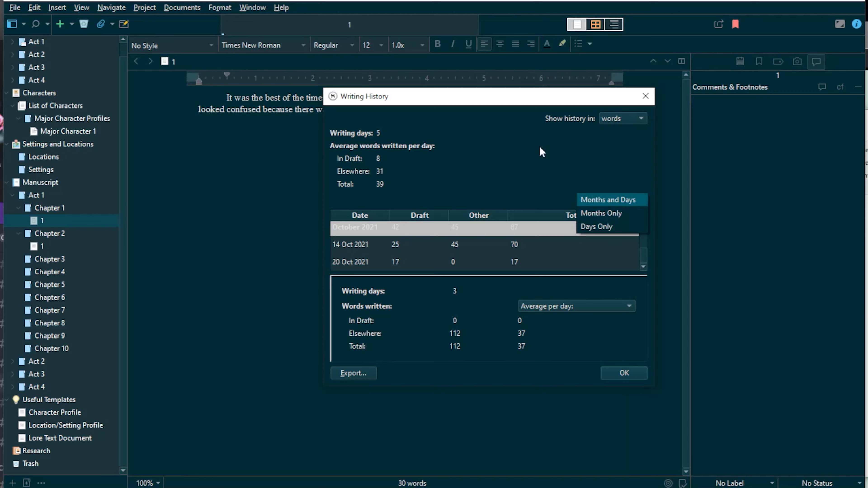
click(614, 200)
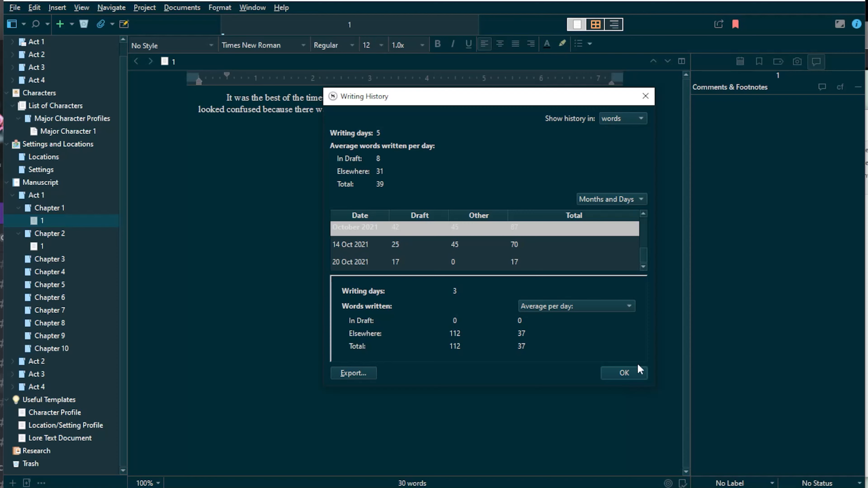
click(624, 373)
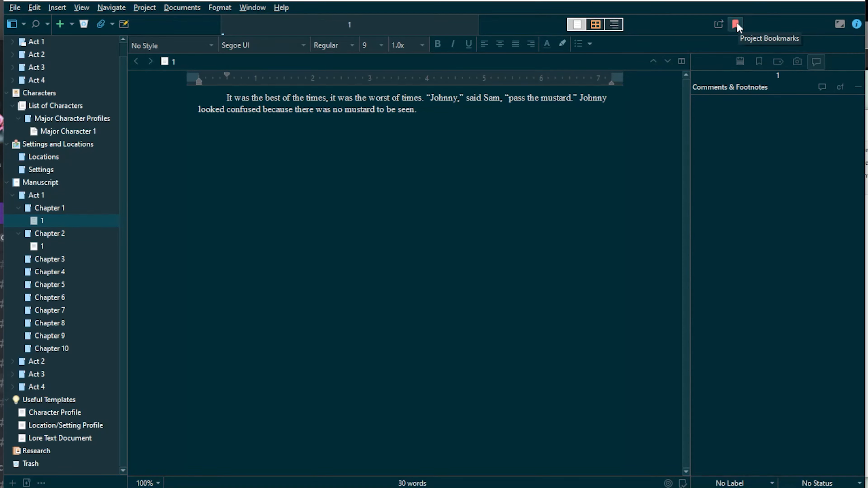
Step: Open the project bookmarks and remove the List of Characters bookmark
click(736, 24)
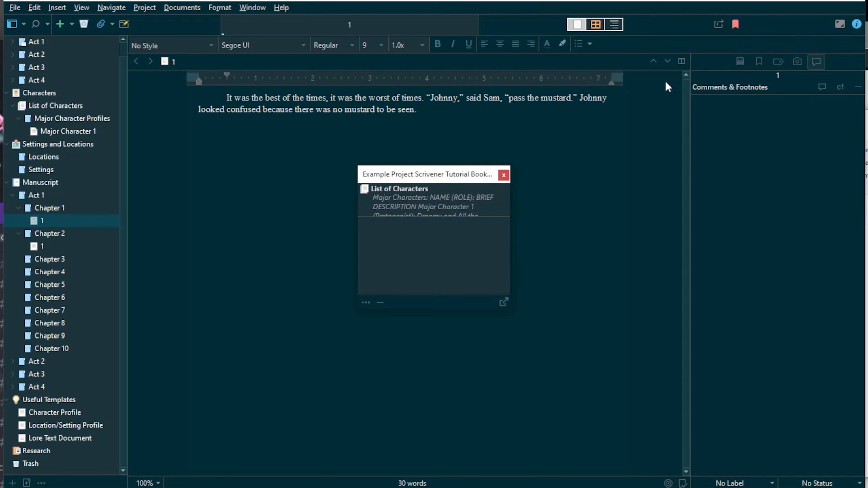
click(411, 185)
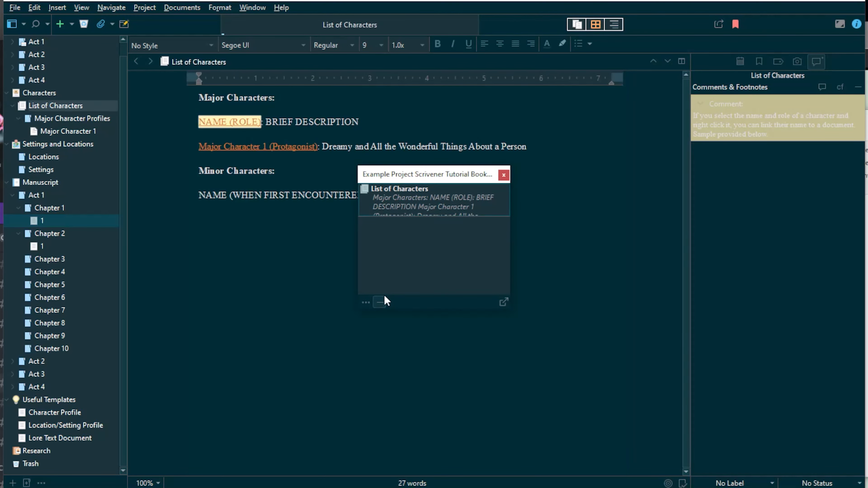
click(381, 301)
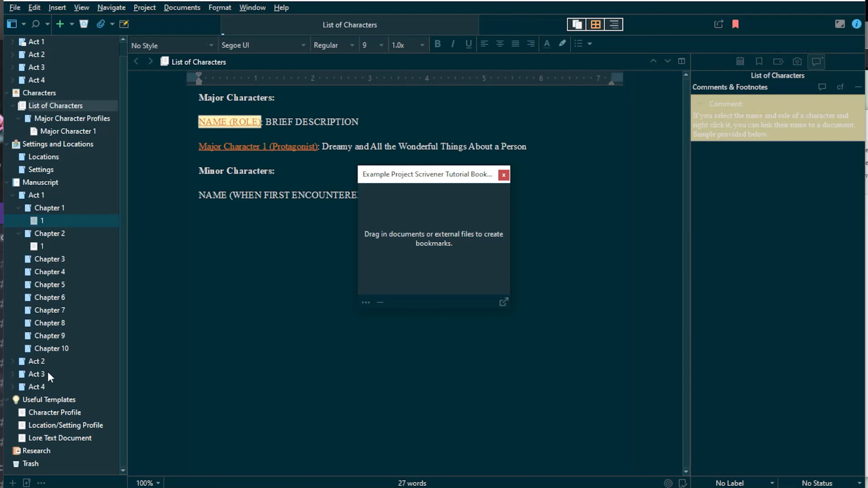
Step: With the Chapter 2 scene displayed, add List of Characters to the project bookmarks, open it in its own window and close that window
click(49, 245)
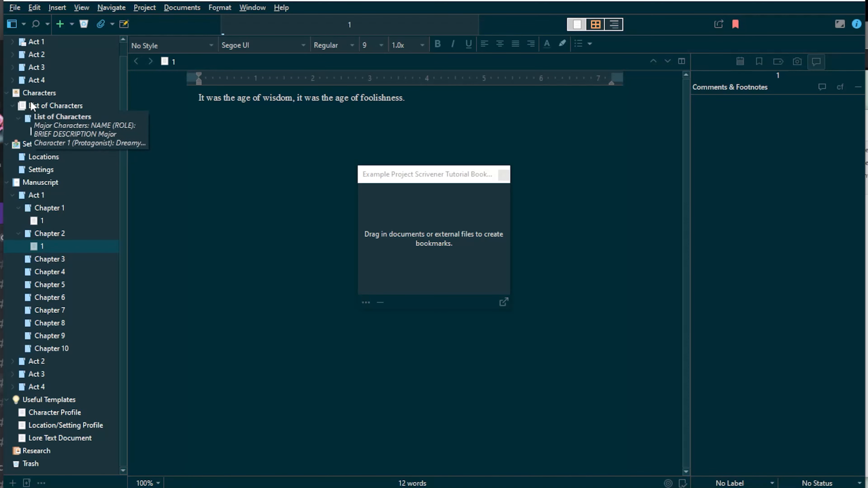
drag(32, 106, 413, 203)
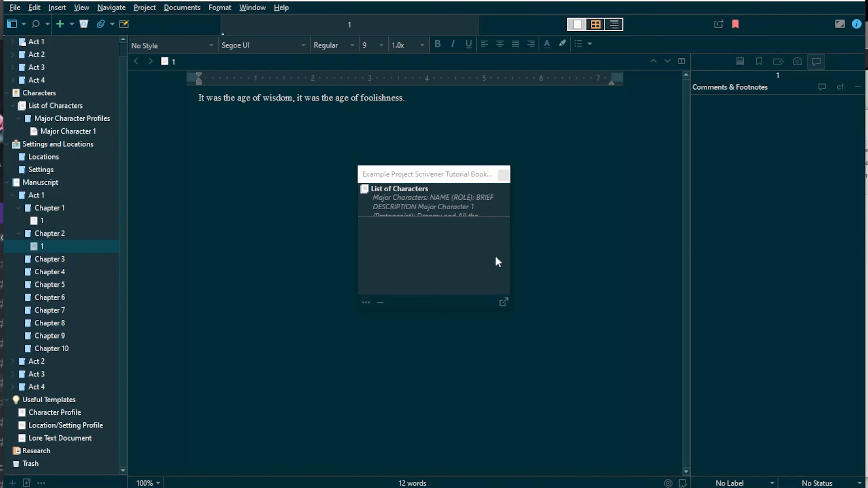
double_click(444, 198)
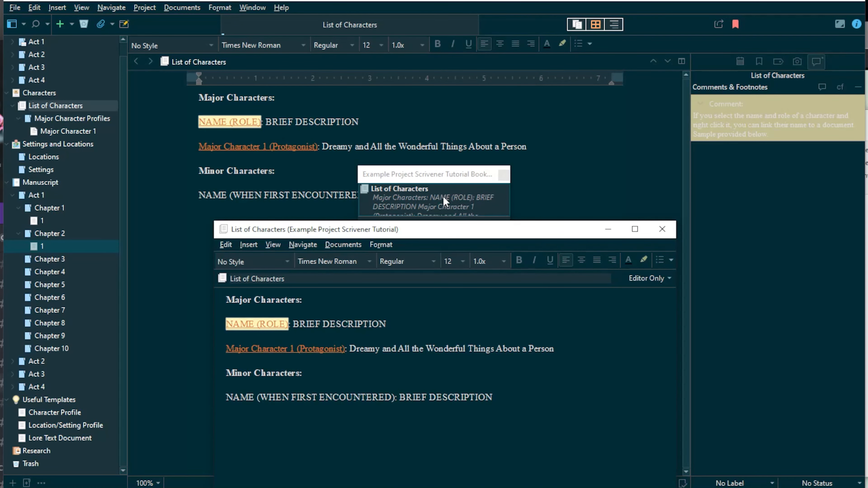
click(662, 229)
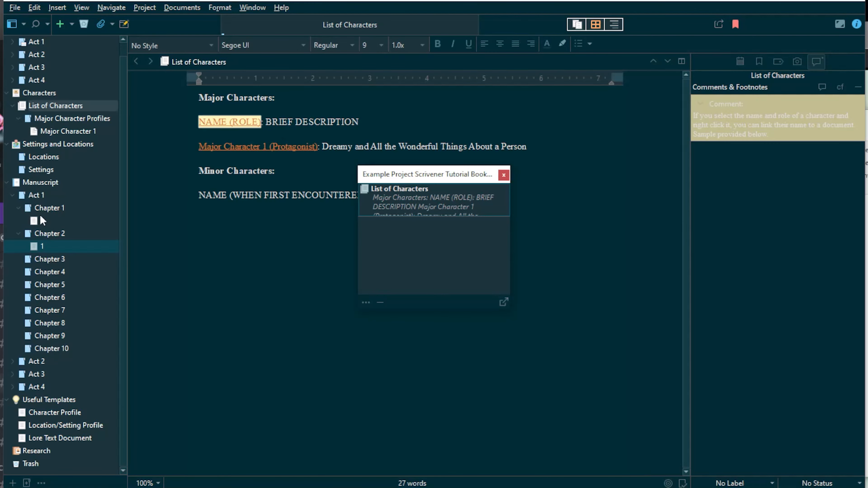
Step: Display the Chapter 1 scene, view List of Characters beside it in a separate window from its bookmark, and close that window
click(41, 221)
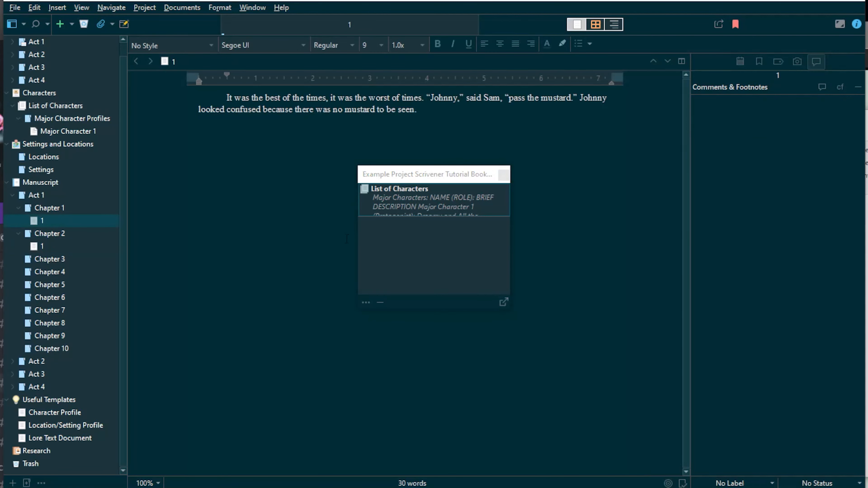
click(427, 199)
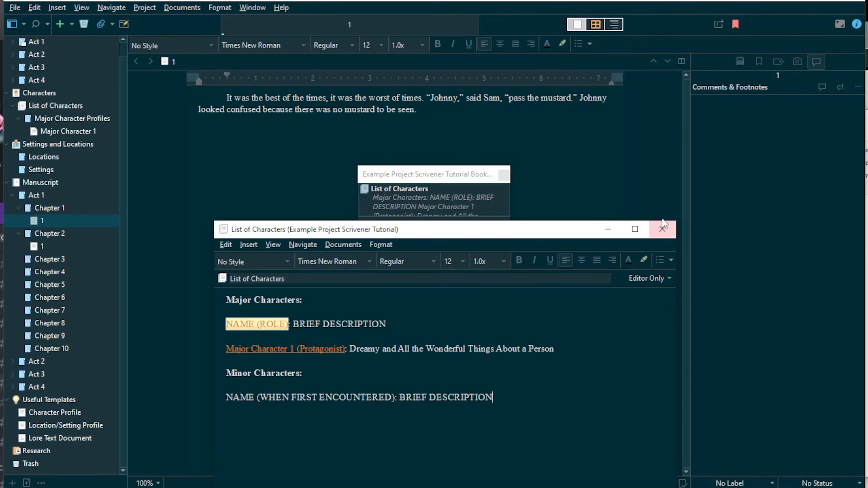
drag(504, 234, 706, 3)
click(858, 2)
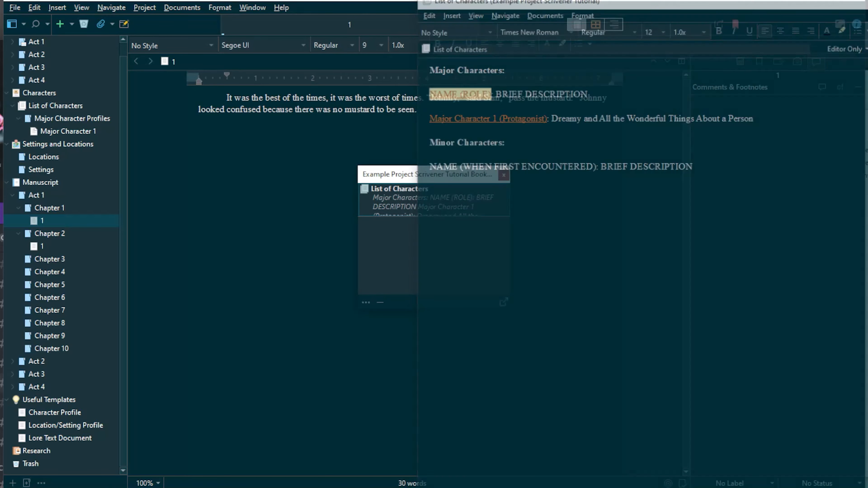
Step: Bookmark the image Marialta.jpg from the NaNoWriMo 2021 folder in File Explorer, open it from the project bookmarks and close the image
key(alt+Tab)
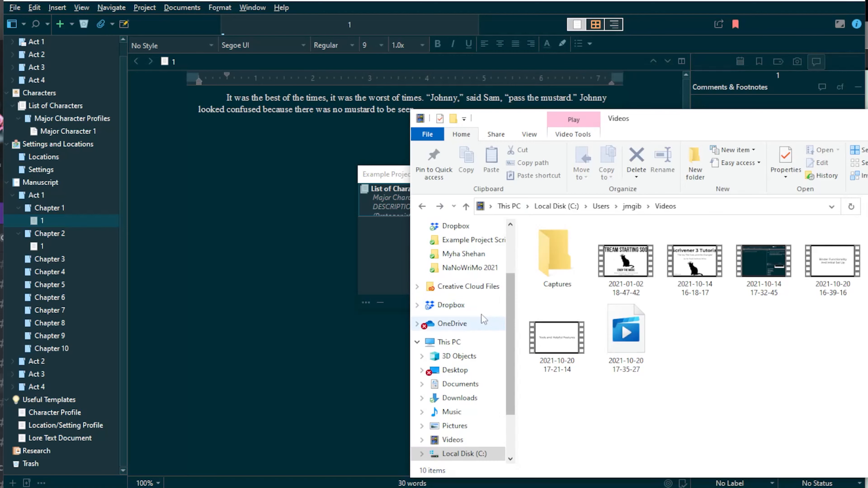
click(469, 268)
drag(759, 118, 867, 82)
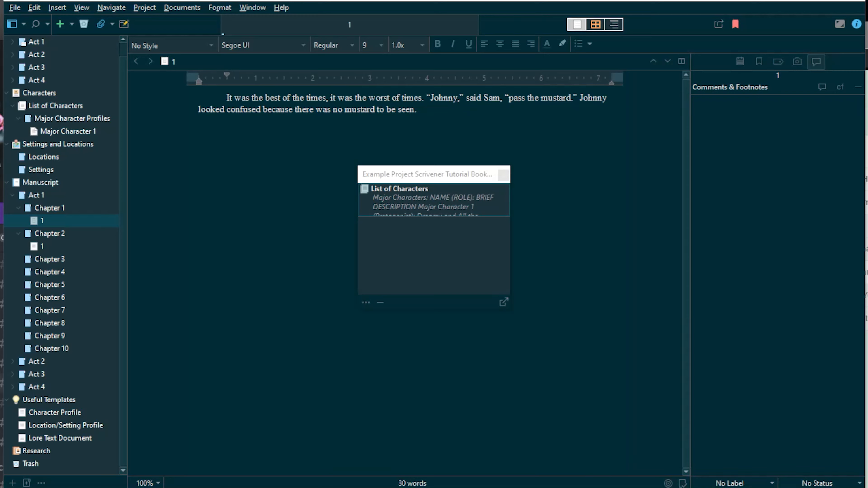
drag(867, 291, 412, 275)
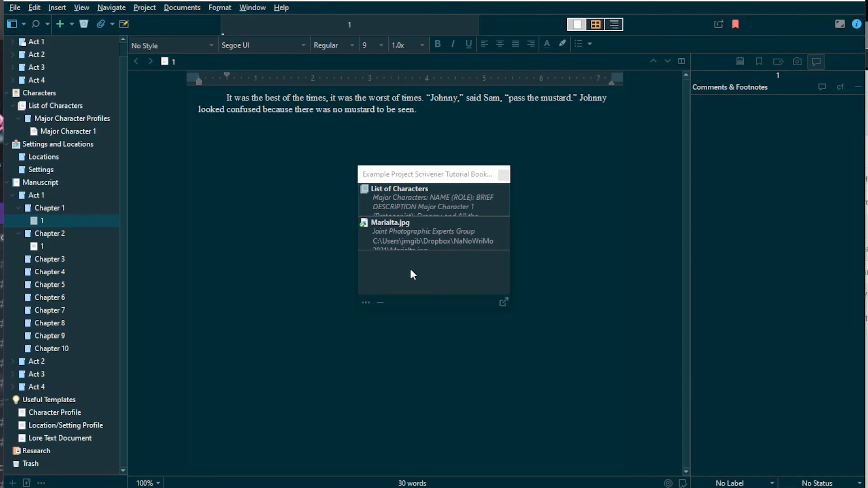
double_click(407, 234)
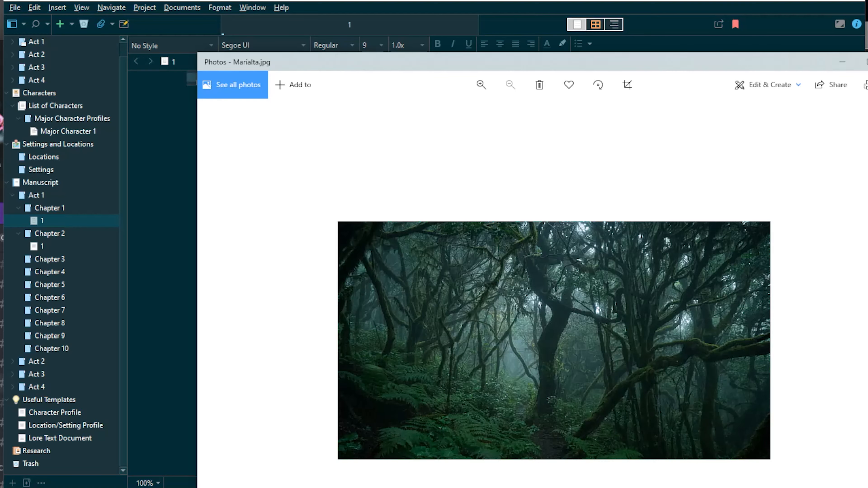
click(867, 62)
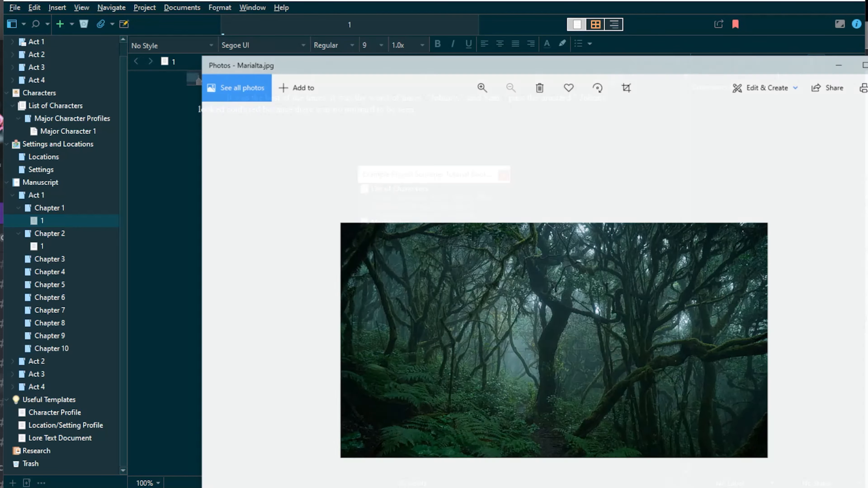
Step: Remove the Marialta.jpg and List of Characters bookmarks from the project and close the project bookmarks window
click(380, 303)
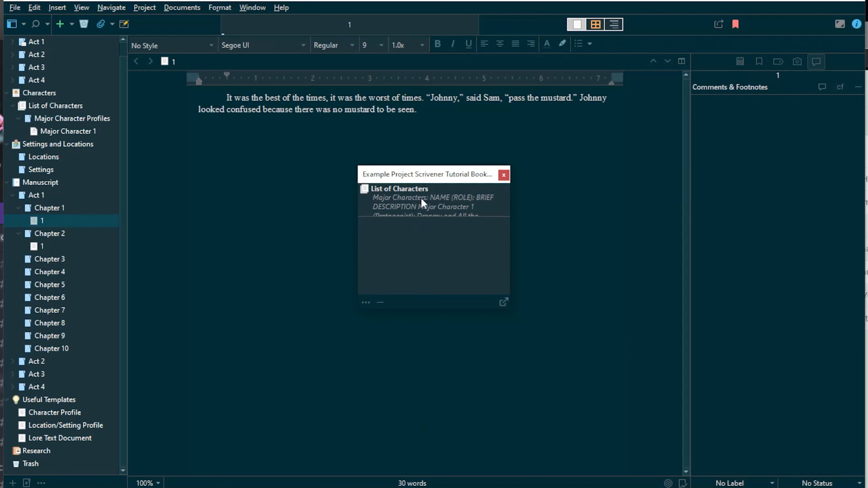
click(421, 198)
click(380, 302)
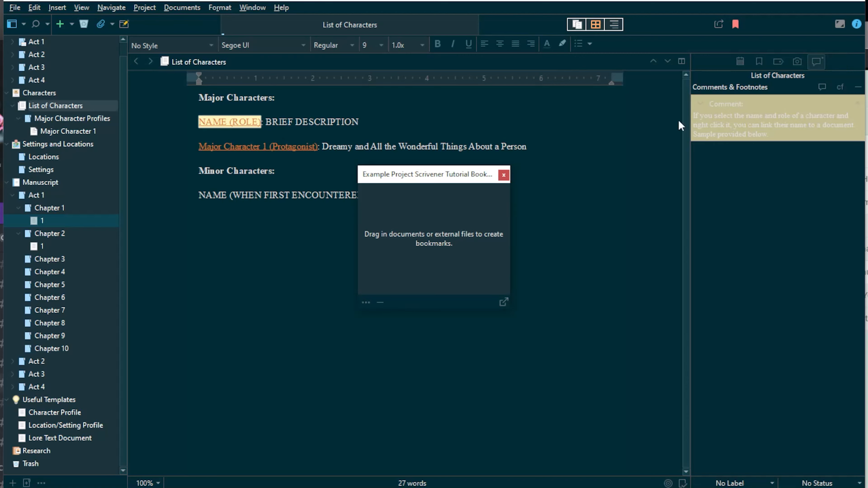
click(504, 175)
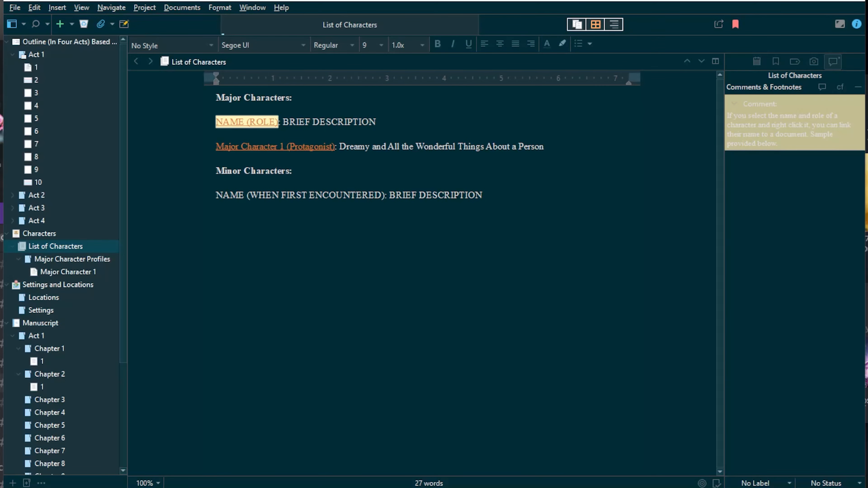
Step: View the four-act outline's corkboard and examine the chapter cards inside Act 1
click(208, 363)
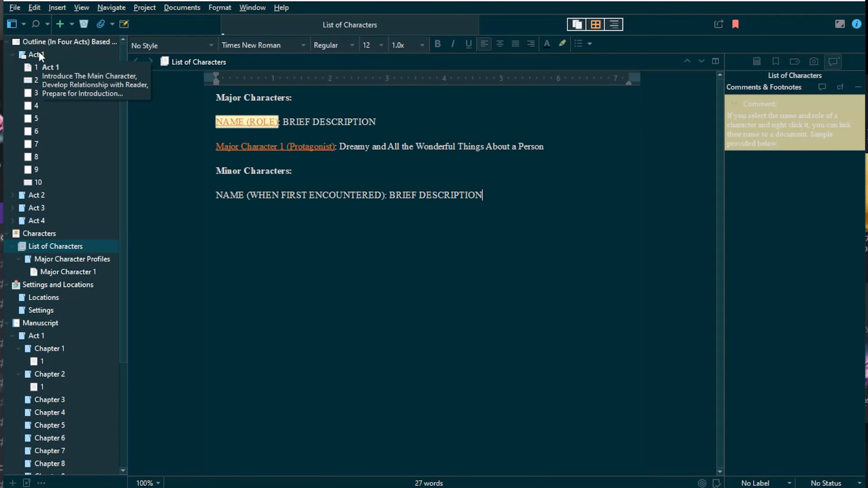
click(41, 42)
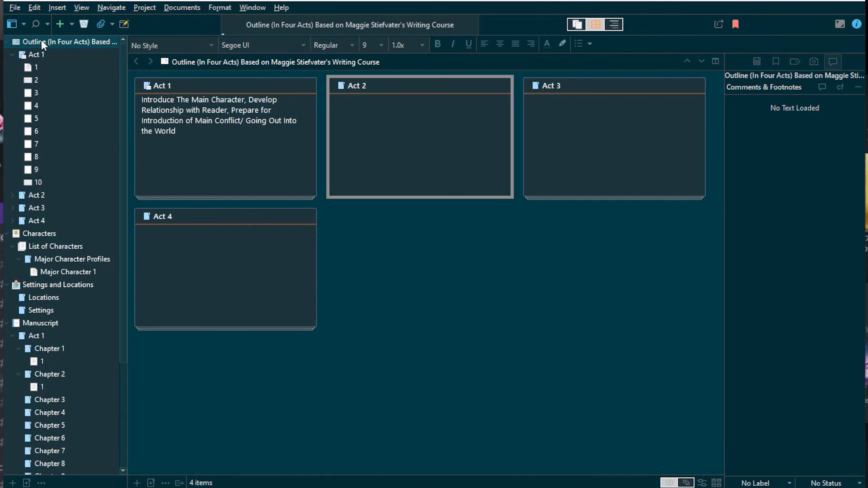
click(44, 54)
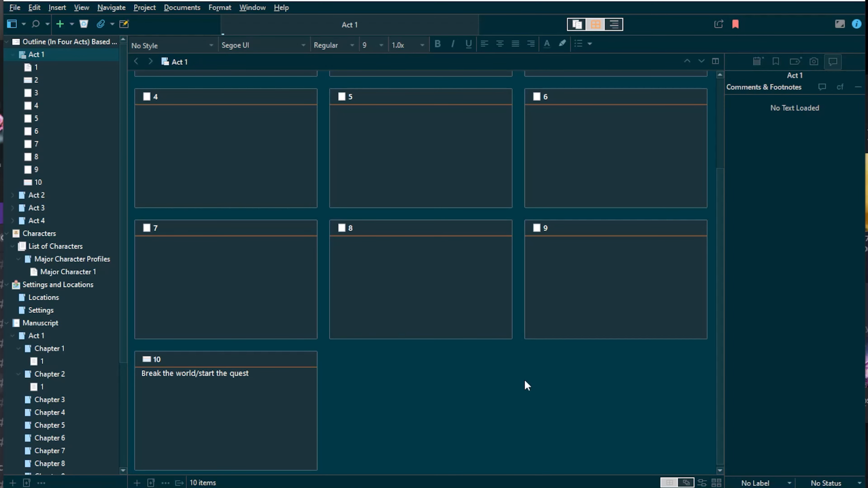
scroll(525, 380, up, 3)
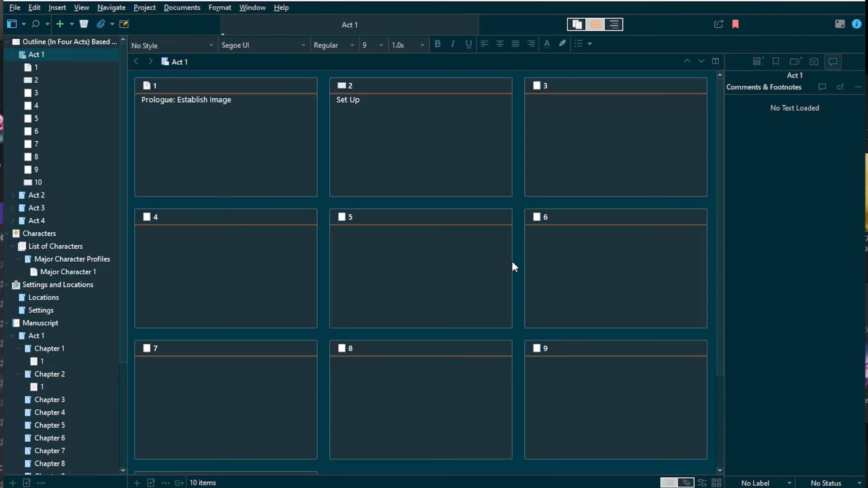
Step: Review the labels available for card 5 in Act 1, inspect the project's editable label list, and close the project settings
click(416, 254)
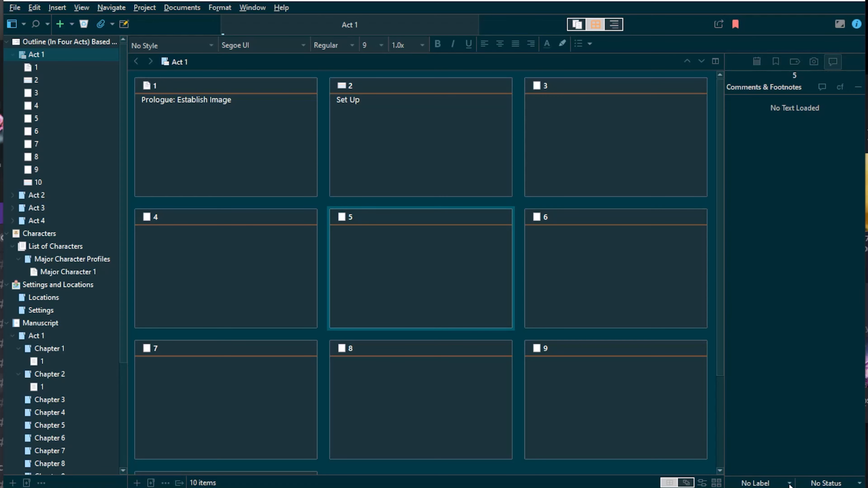
right_click(399, 276)
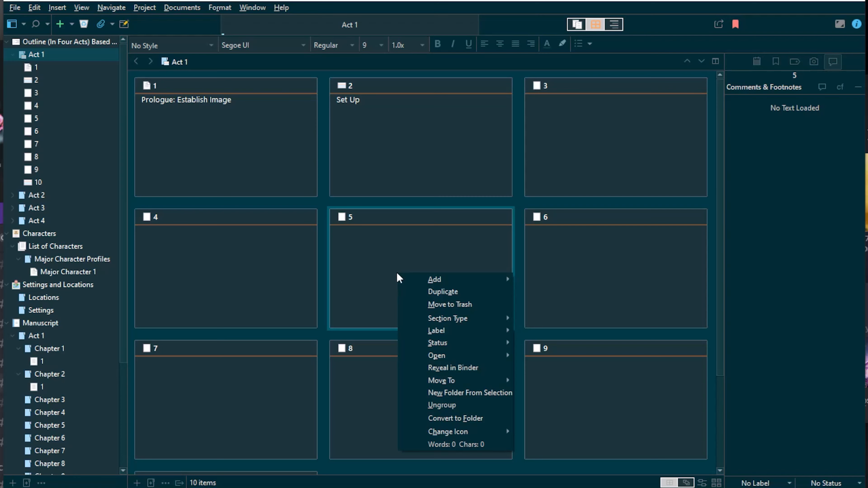
mouse_move(477, 328)
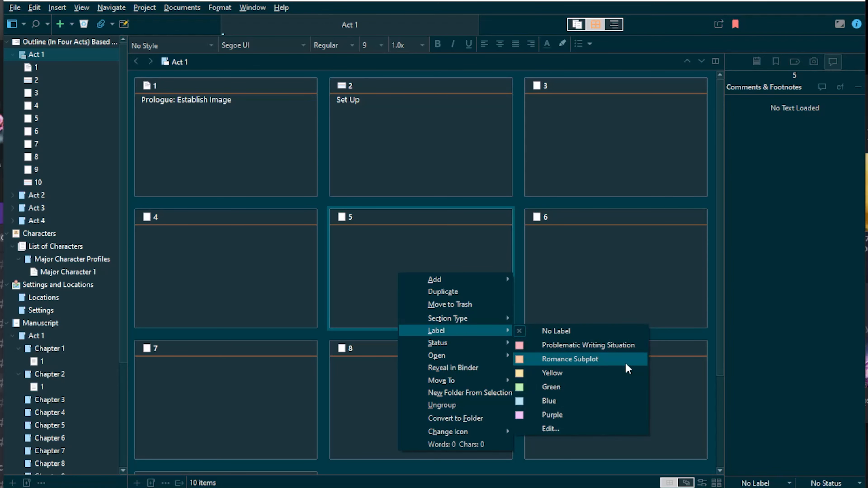
click(609, 428)
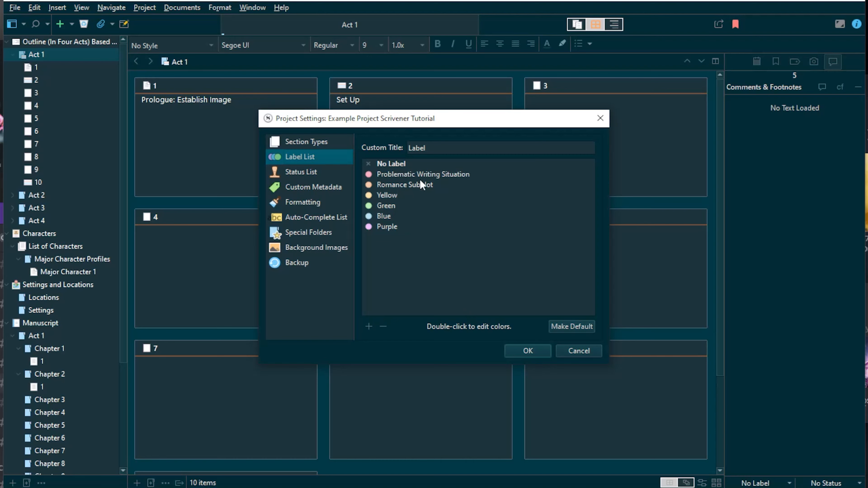
click(526, 350)
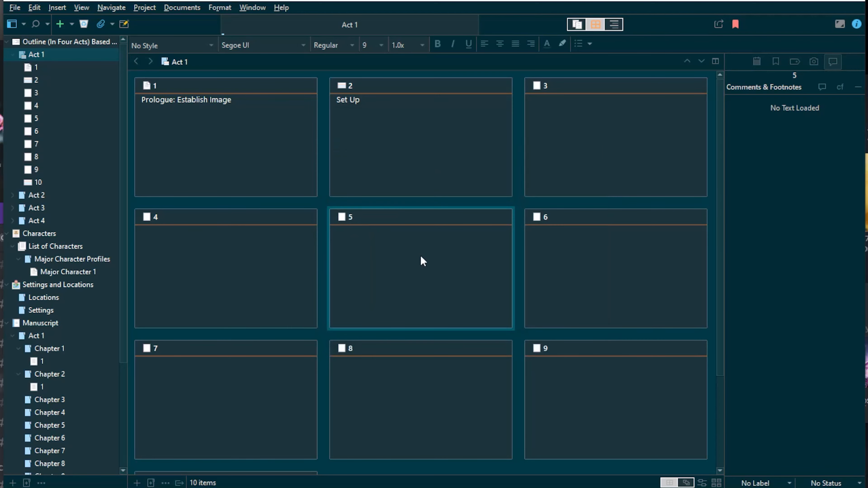
Step: Assign the Romance Subplot label to card 5 on the Act 1 corkboard
right_click(421, 256)
mouse_move(511, 315)
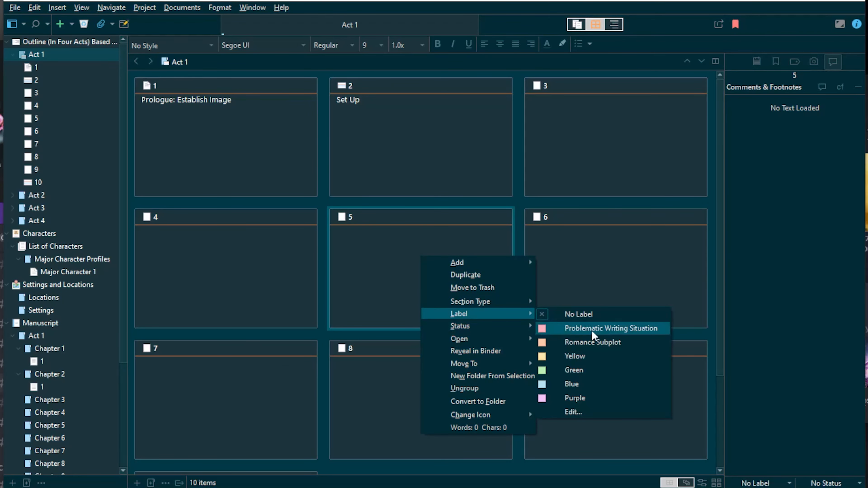
click(611, 344)
Step: Assign the Romance Subplot label to card 9 on the Act 1 corkboard
scroll(559, 288, down, 3)
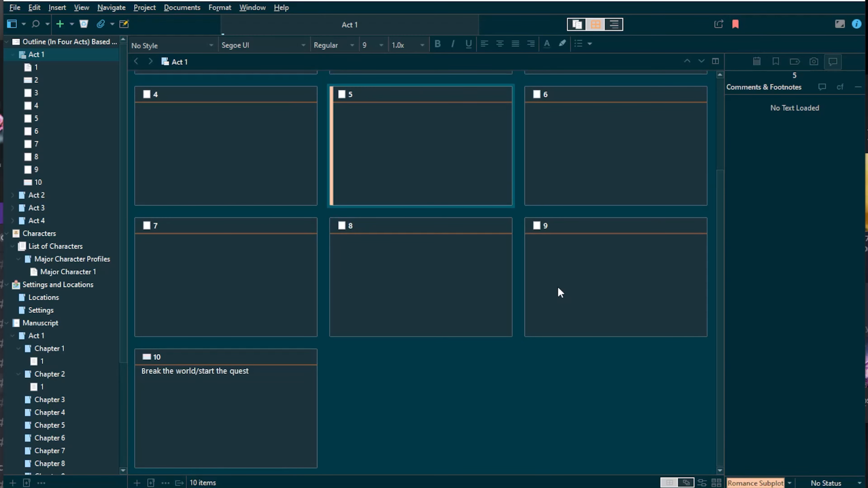
click(560, 292)
right_click(557, 287)
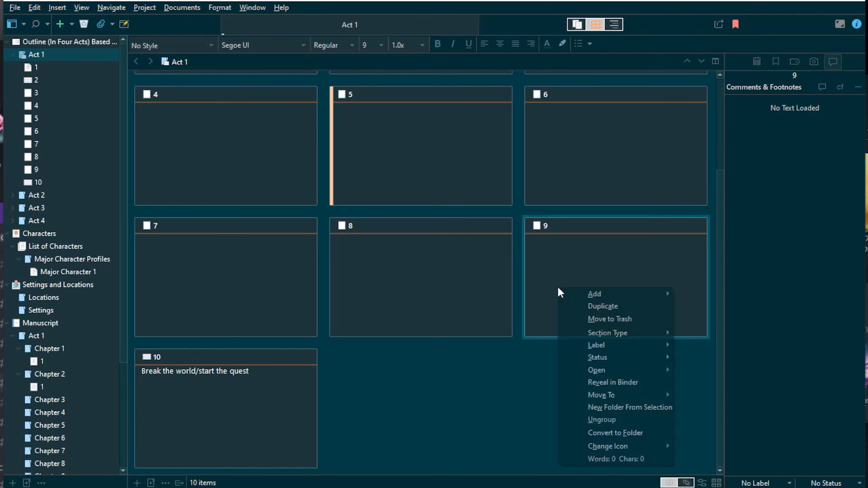
click(557, 275)
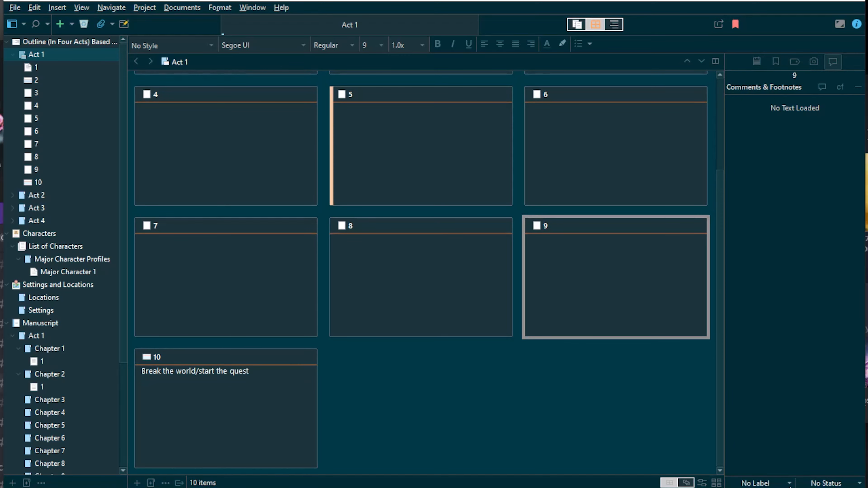
click(670, 376)
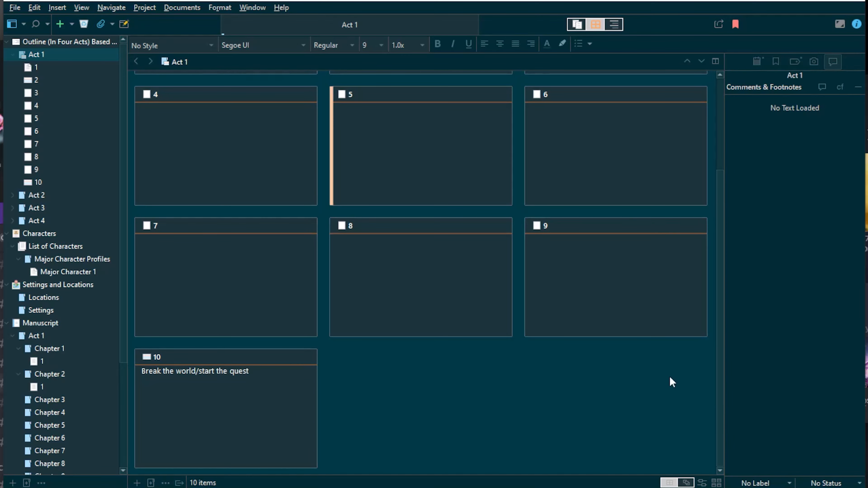
click(657, 302)
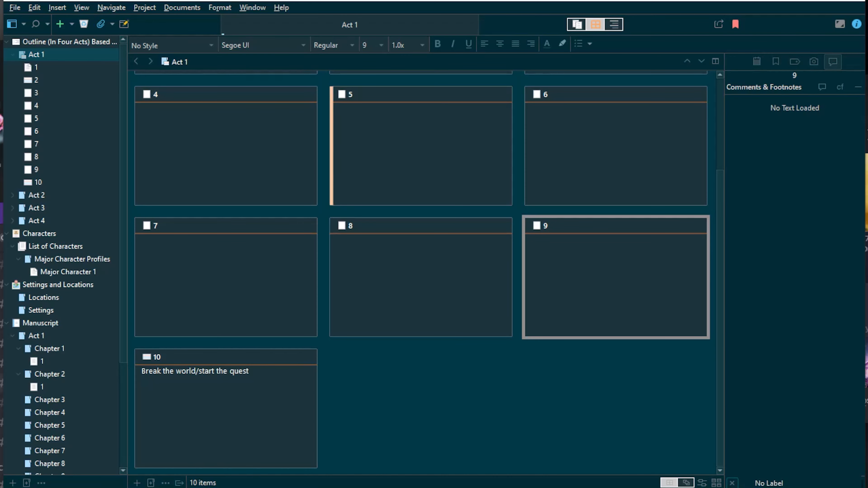
click(605, 377)
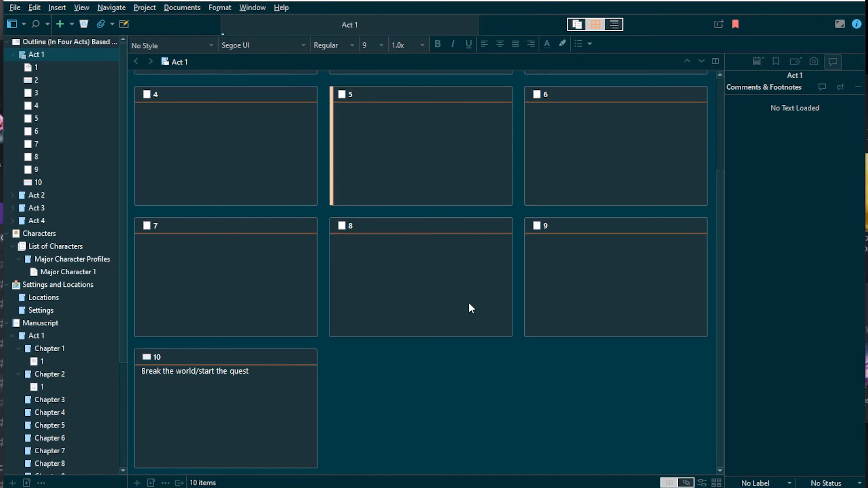
right_click(597, 300)
mouse_move(699, 359)
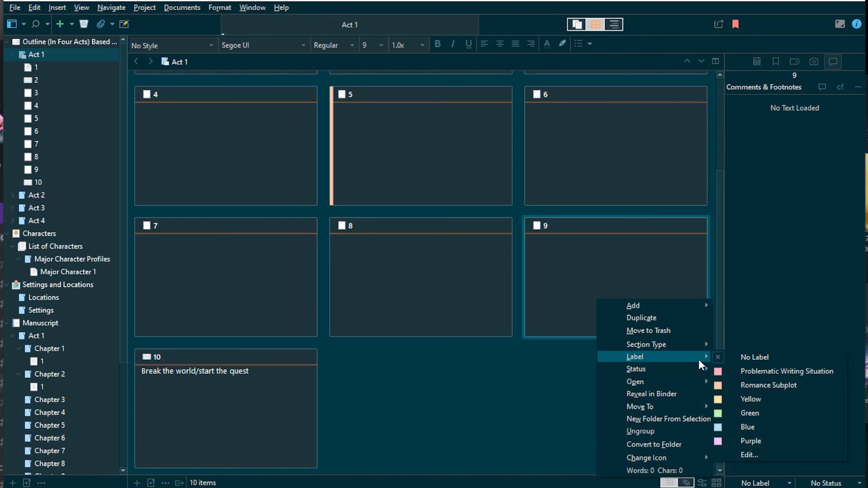
click(789, 386)
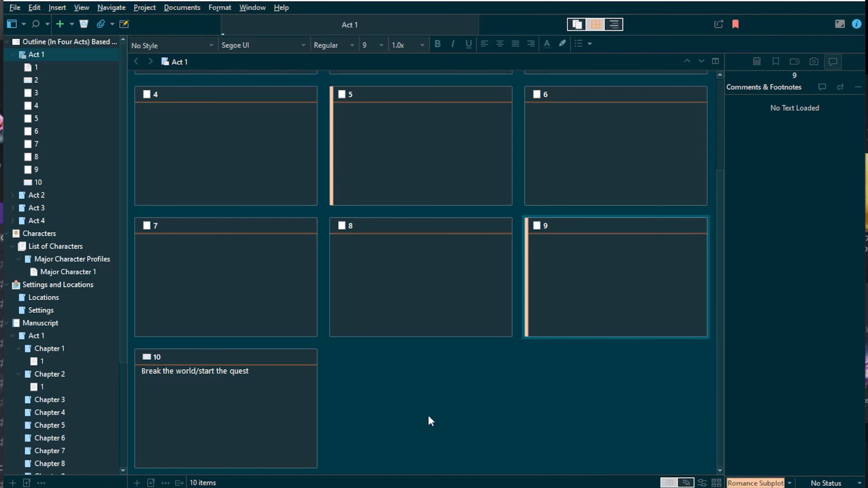
Step: Assign the Romance Subplot label to card 10, "Break the world/start the quest", and deselect the card
right_click(196, 414)
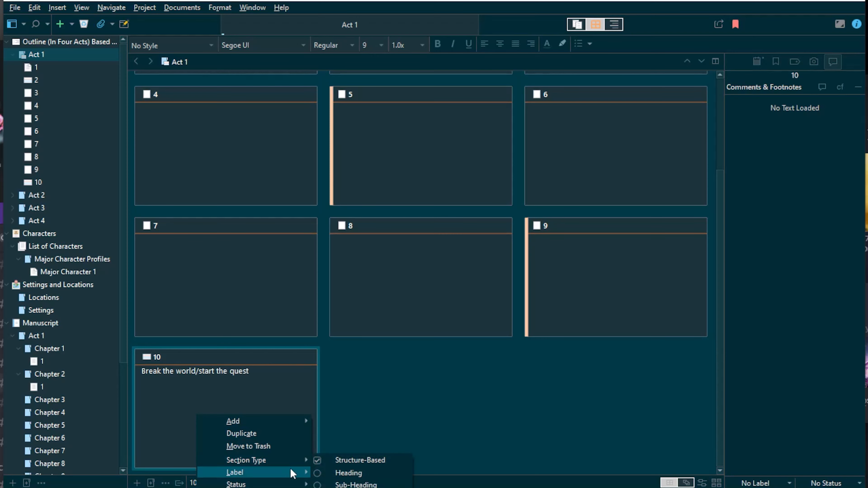
mouse_move(297, 470)
click(365, 403)
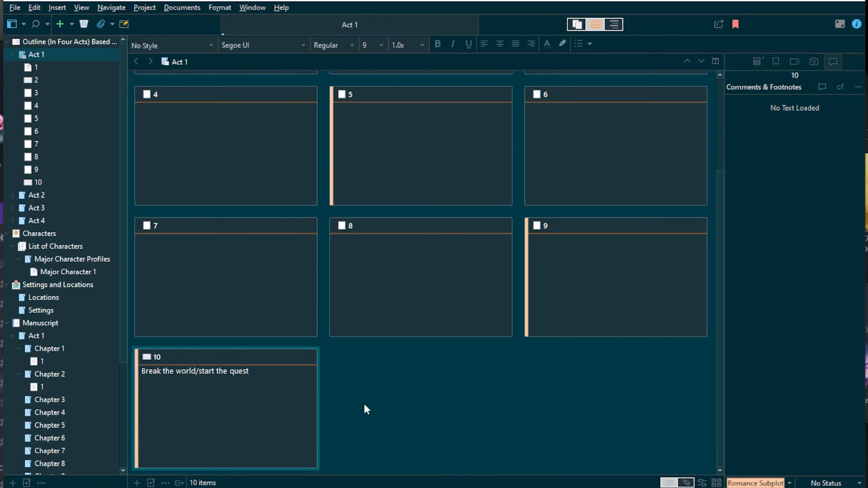
click(524, 394)
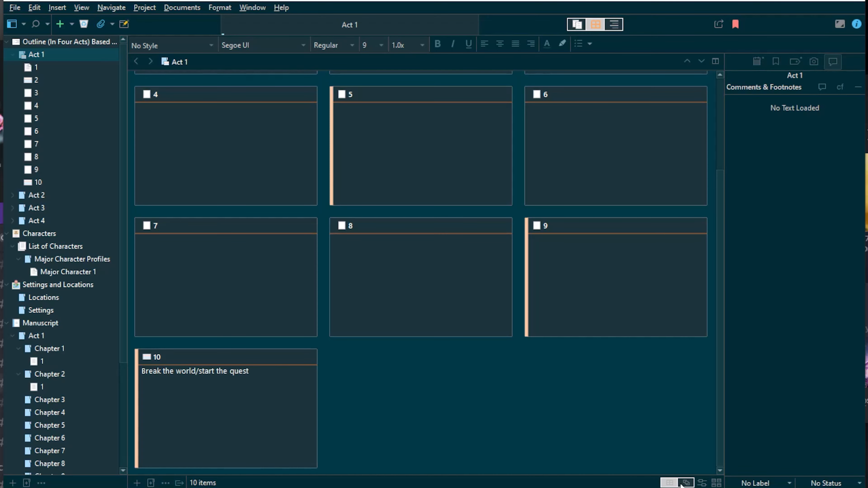
Step: Arrange the Act 1 corkboard by label and give card 2, "Set Up", the Problematic Writing Situation label
click(703, 483)
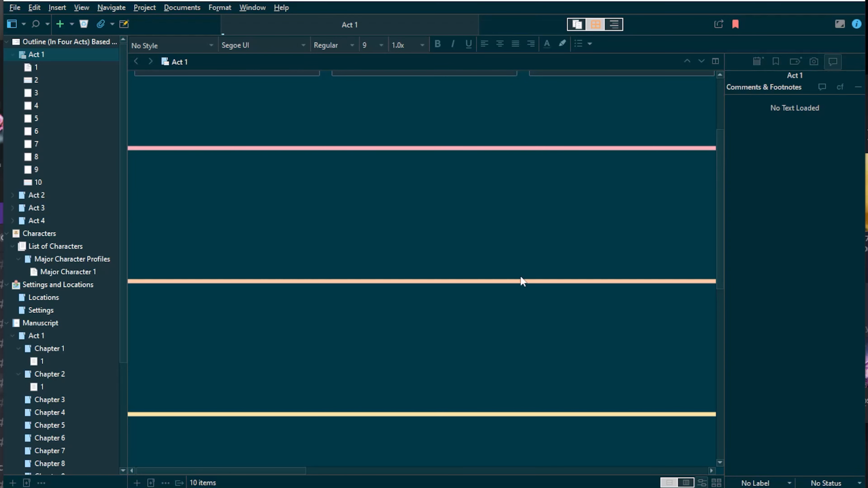
scroll(396, 327, up, 3)
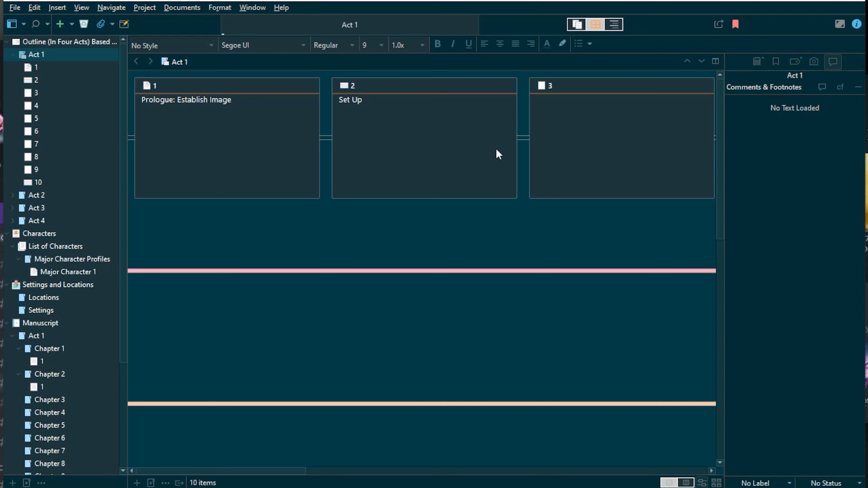
right_click(464, 126)
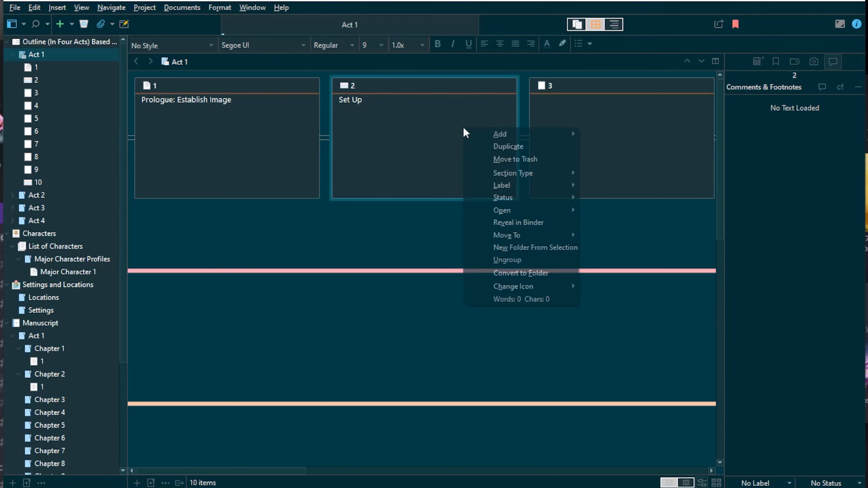
mouse_move(565, 183)
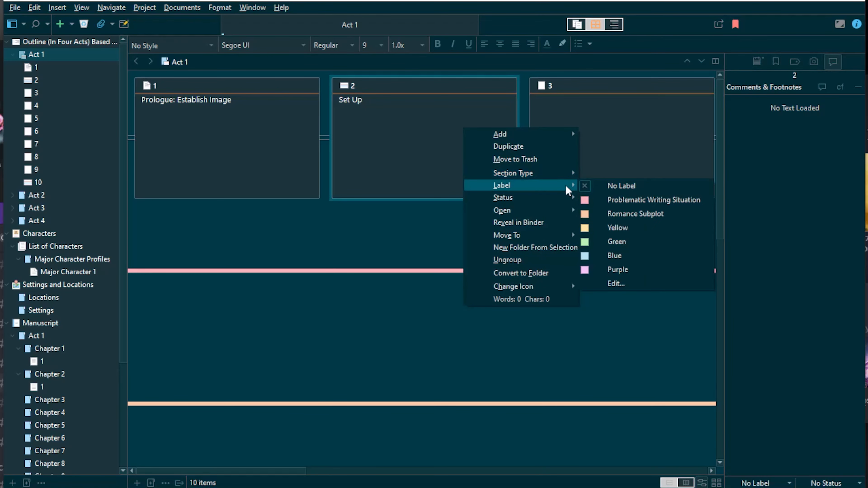
click(644, 203)
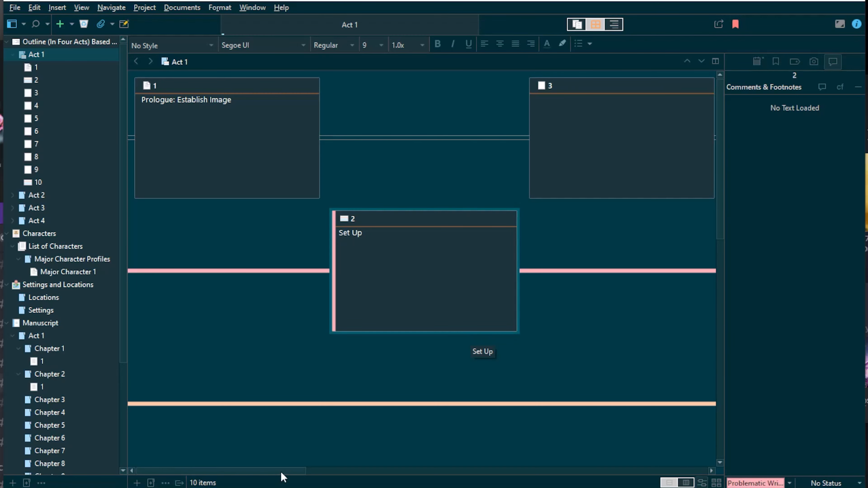
Step: Examine how the Act 1 cards are laid out along the colored label lines, through to card 10
drag(281, 470, 461, 467)
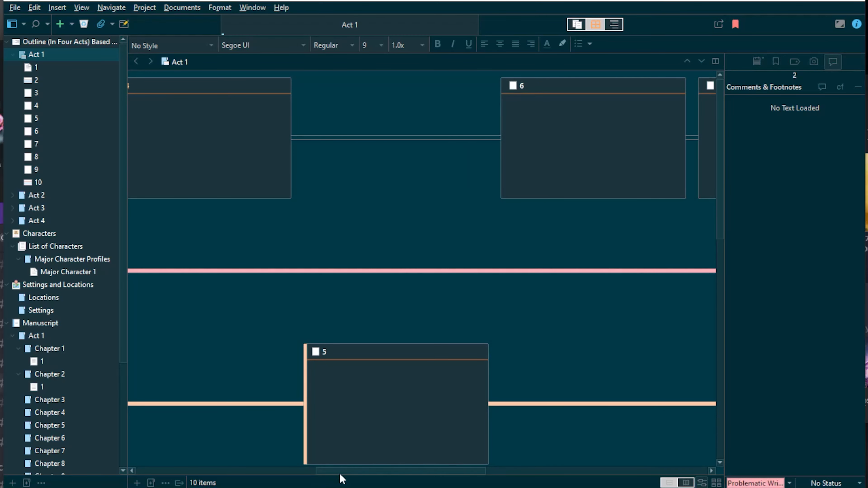
drag(340, 472, 527, 466)
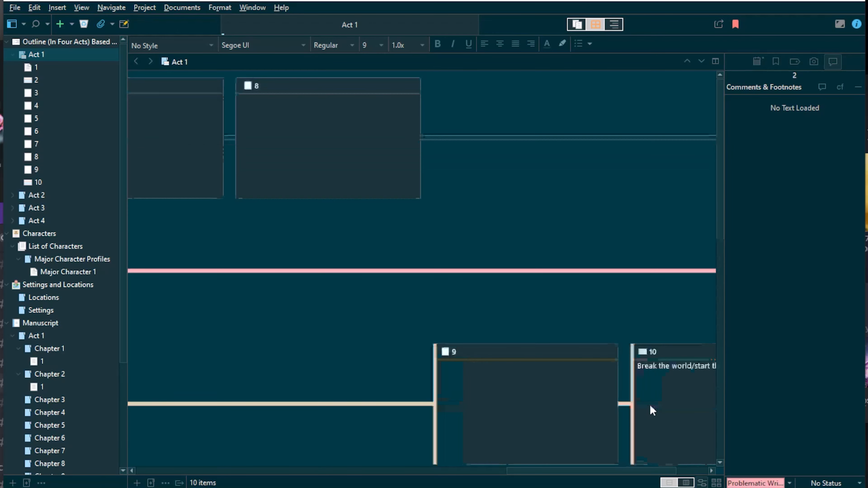
drag(521, 472, 572, 475)
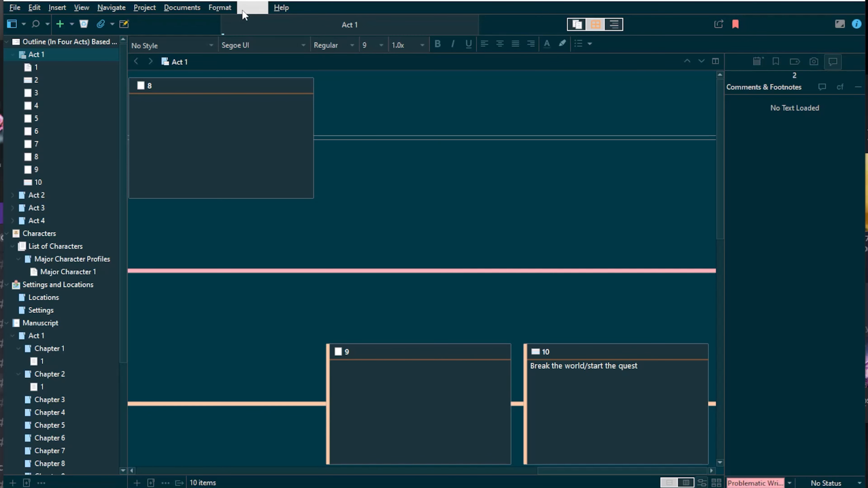
click(165, 9)
mouse_move(218, 9)
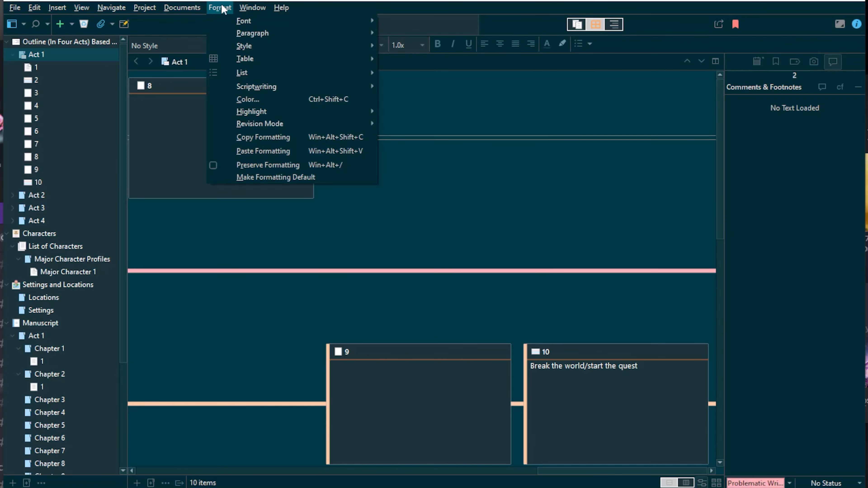
mouse_move(249, 6)
mouse_move(153, 7)
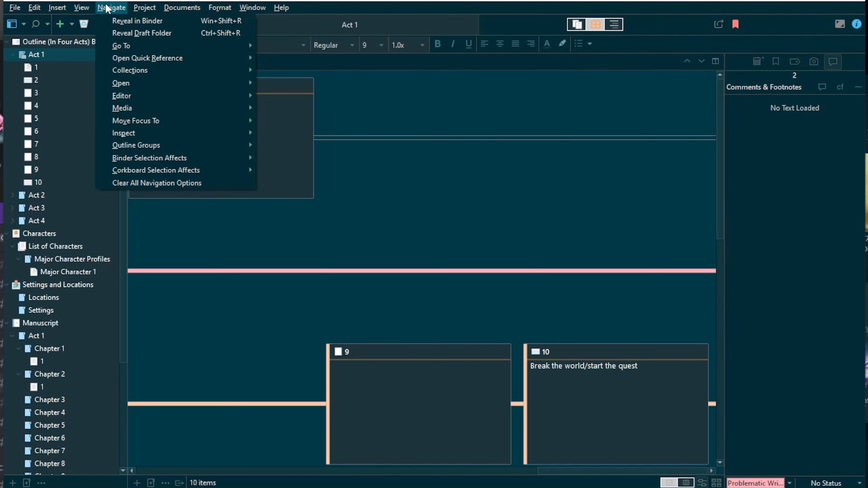
mouse_move(89, 8)
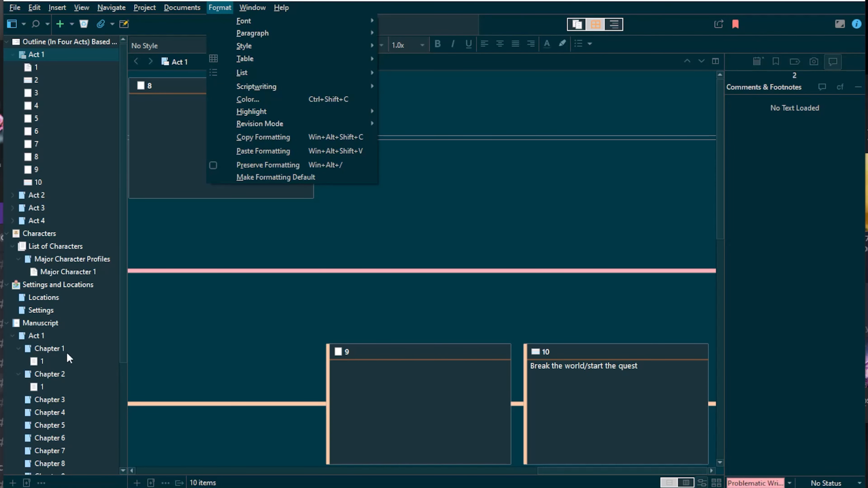
Step: Open scene 1 of Chapter 1 in the manuscript and enter revision mode with the First Revision color
click(46, 360)
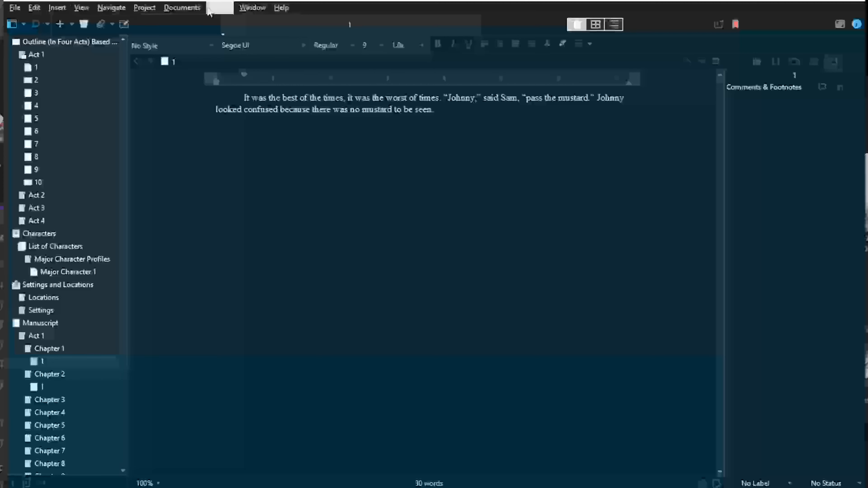
click(219, 7)
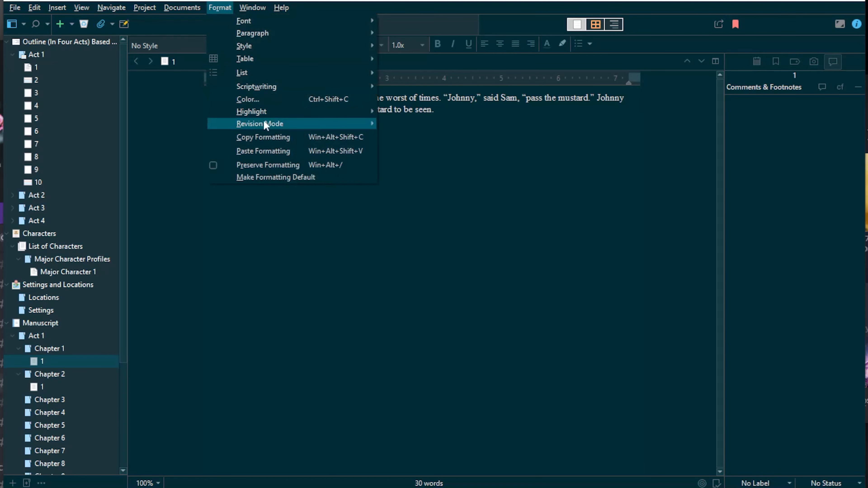
mouse_move(270, 124)
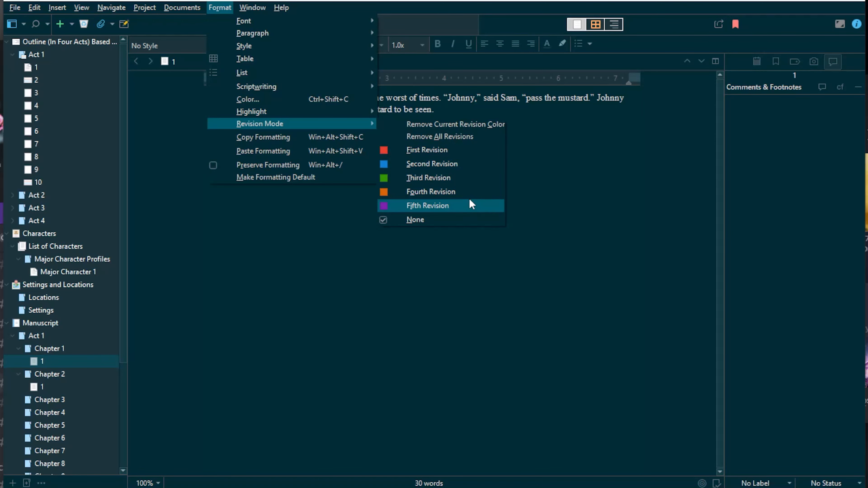
click(441, 151)
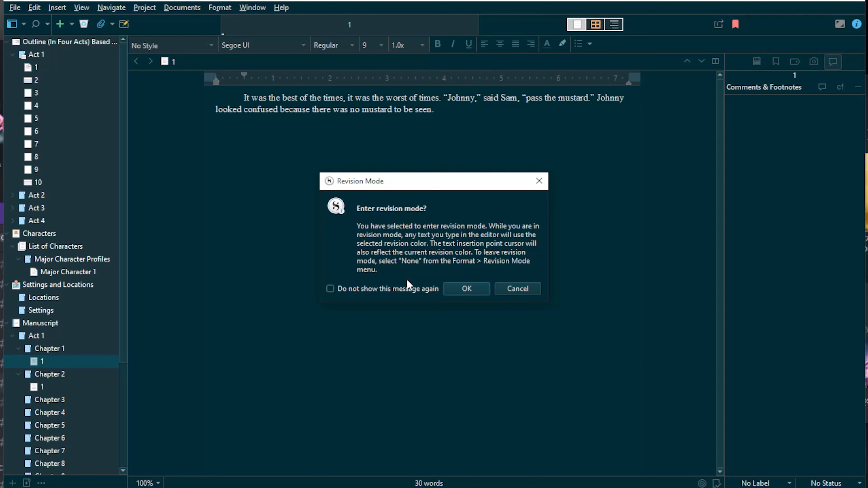
click(454, 287)
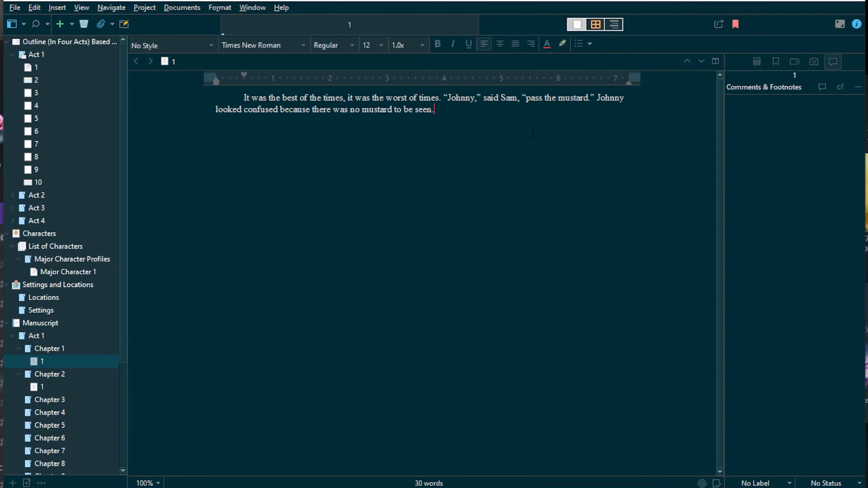
Step: Add "The mustard had abruptly left the table. Since when did mustard have legs?" at the end of the scene
text(The mustard had abruptl)
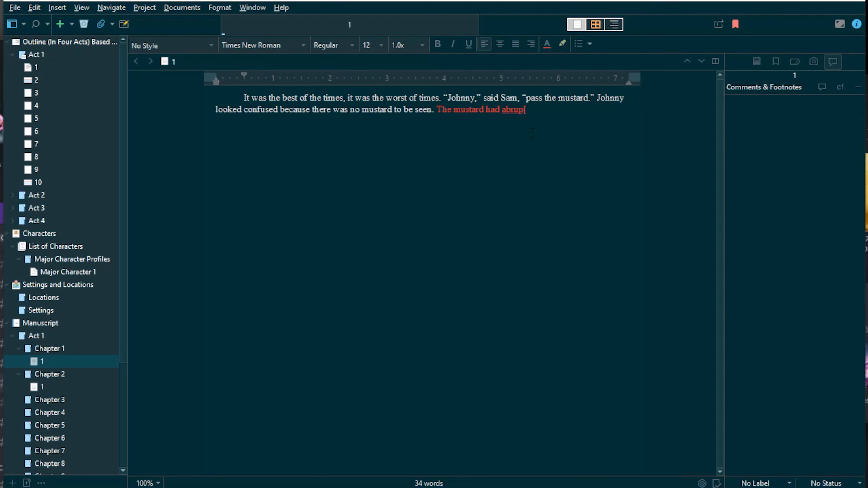
text(y left the table. Since whe)
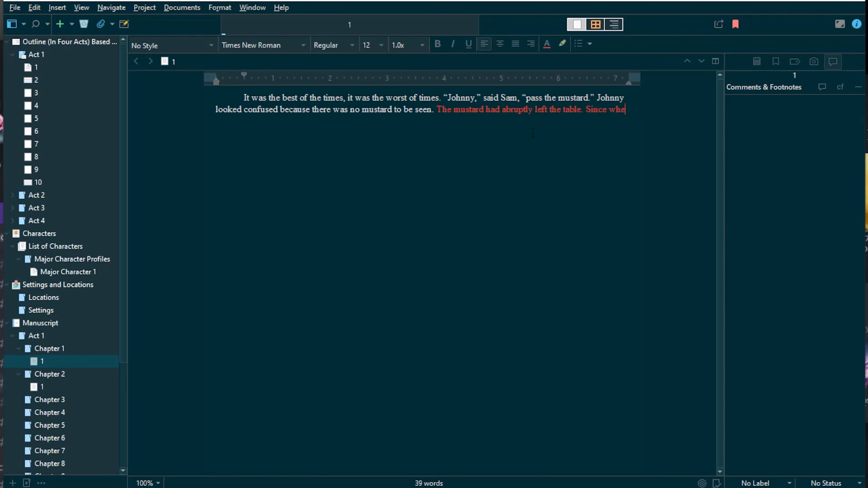
text(n did mustard have legs?)
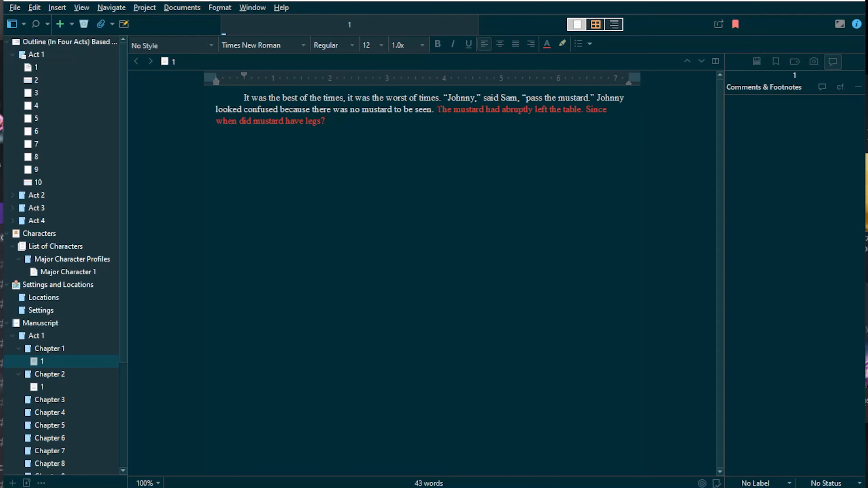
Step: Delete the scene's opening sentence, "It was the best of the times, it was the worst of times."
drag(443, 98, 228, 95)
key(ctrl+c)
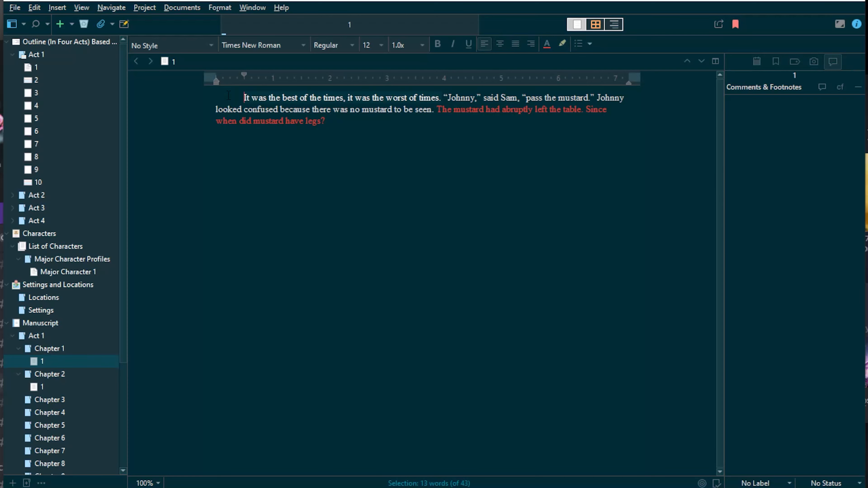
key(Delete)
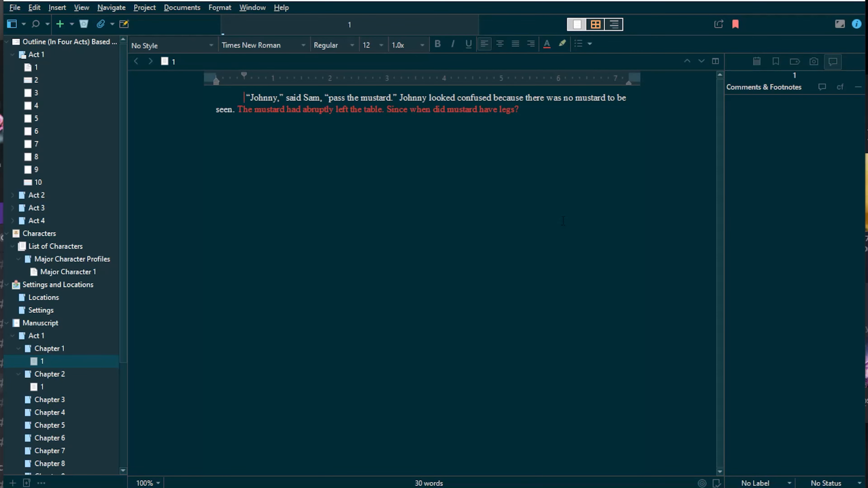
Step: Display the snapshots list for scene 1 of Chapter 1
right_click(452, 155)
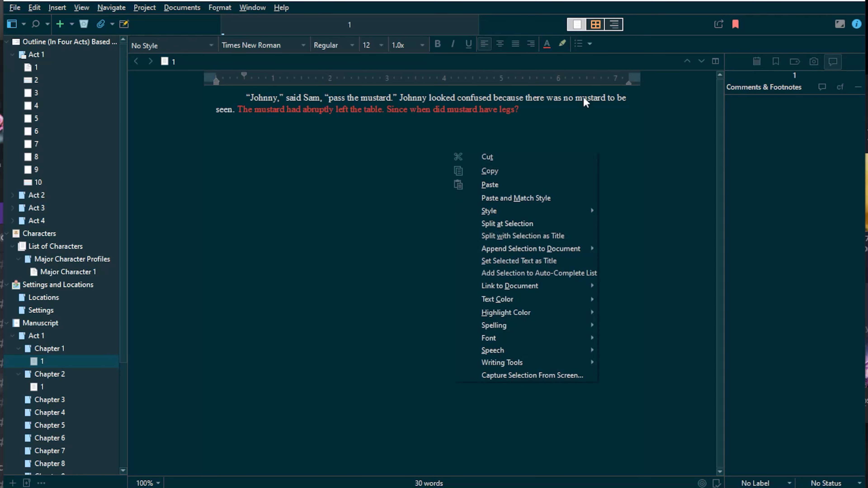
click(817, 61)
click(817, 62)
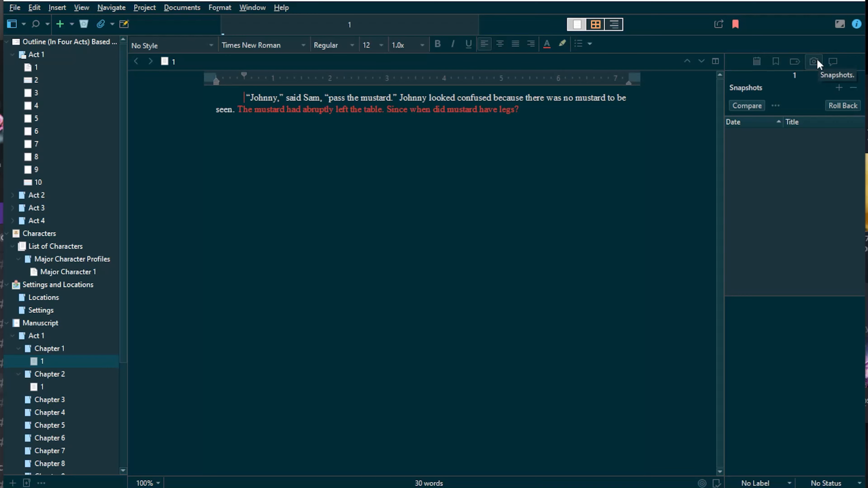
Step: Paste the deleted opening sentence back at the start of the scene and take a snapshot of the scene
key(ctrl+v)
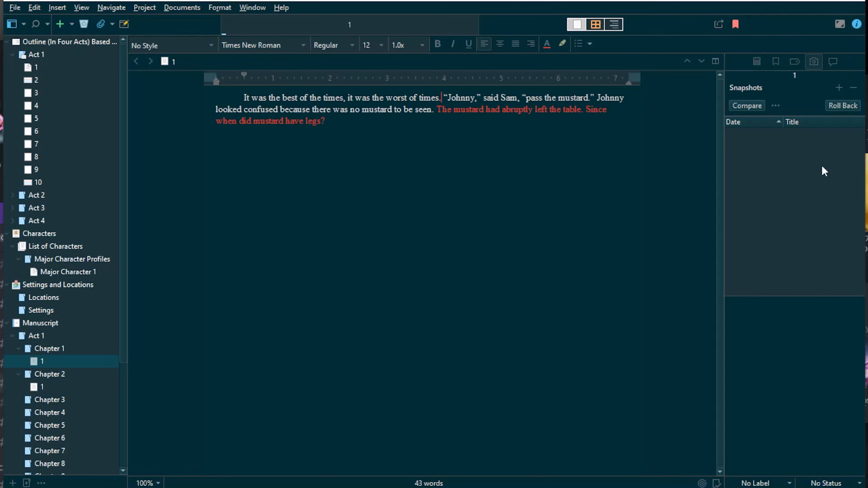
click(838, 88)
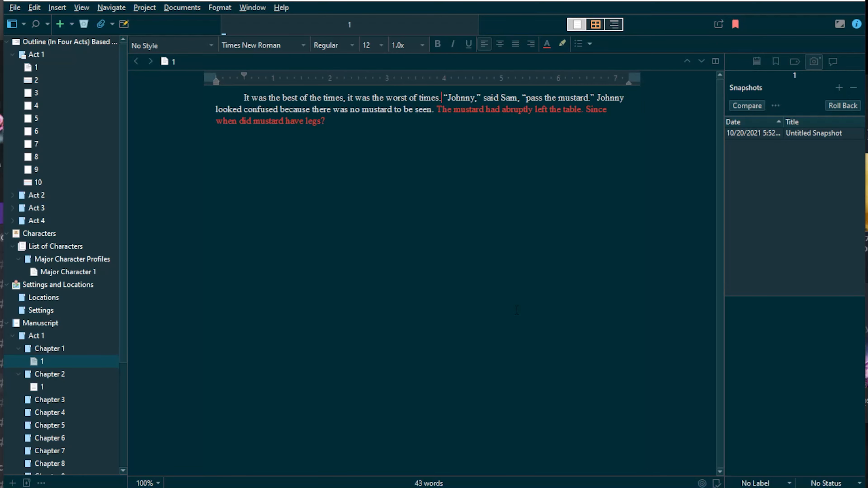
Step: Try removing the current revision color from the scene's added text, undo it, and check the revision mode options again
mouse_move(266, 31)
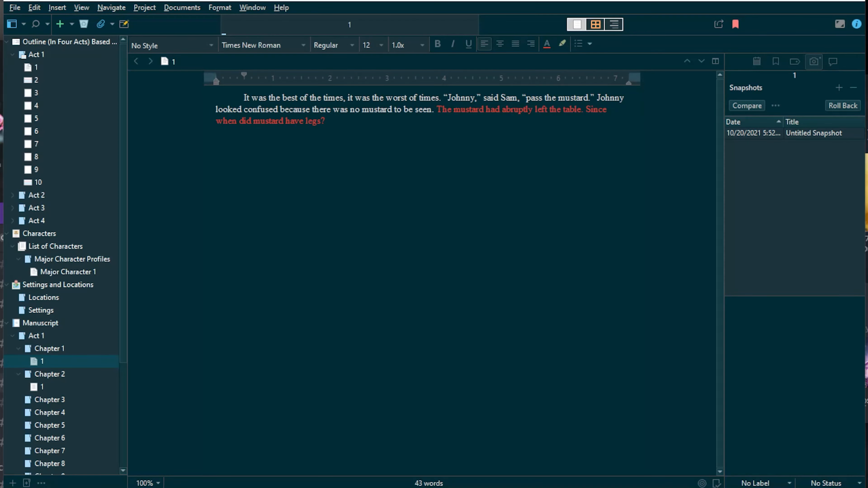
click(219, 7)
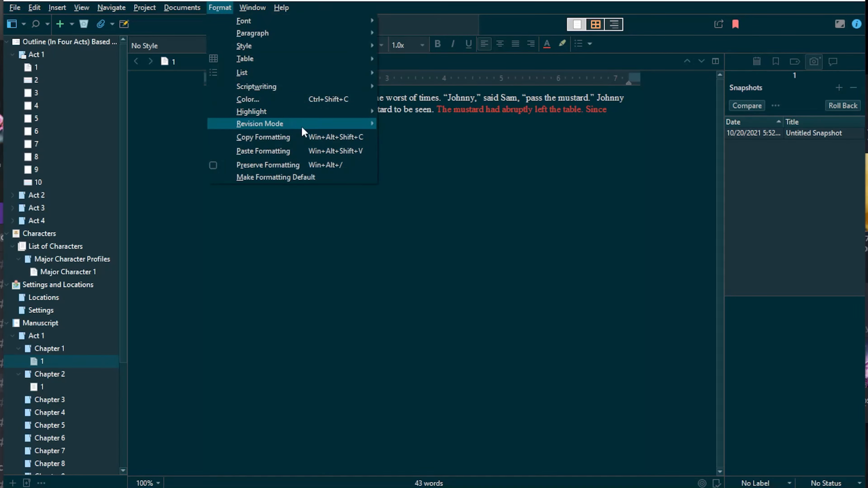
mouse_move(312, 122)
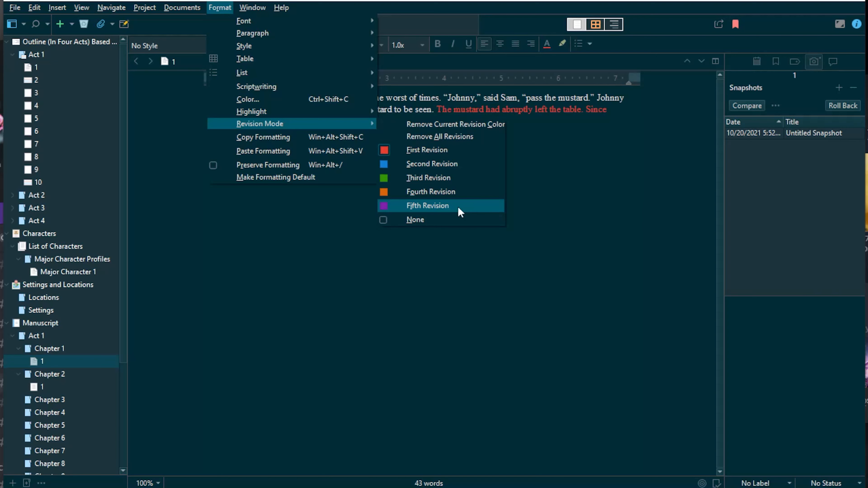
click(479, 123)
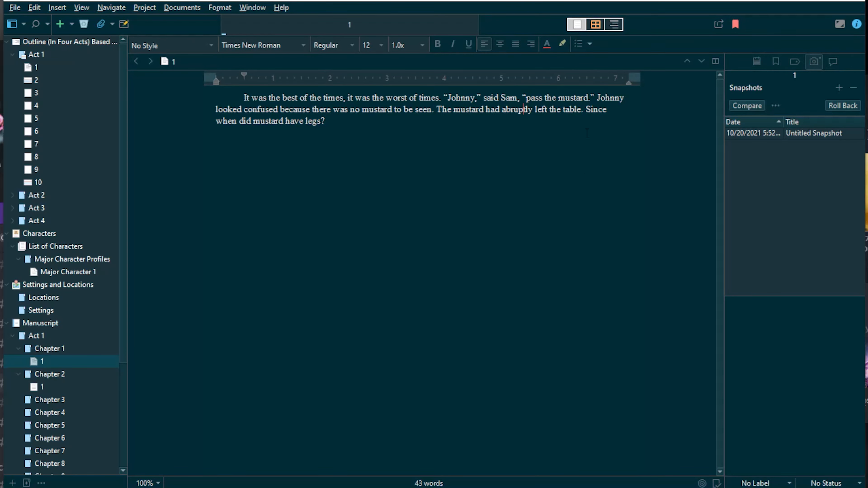
key(ctrl+z)
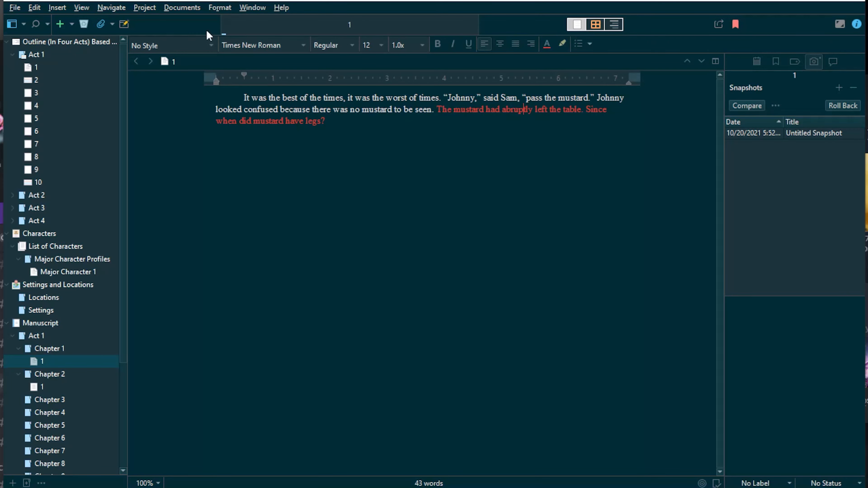
click(220, 8)
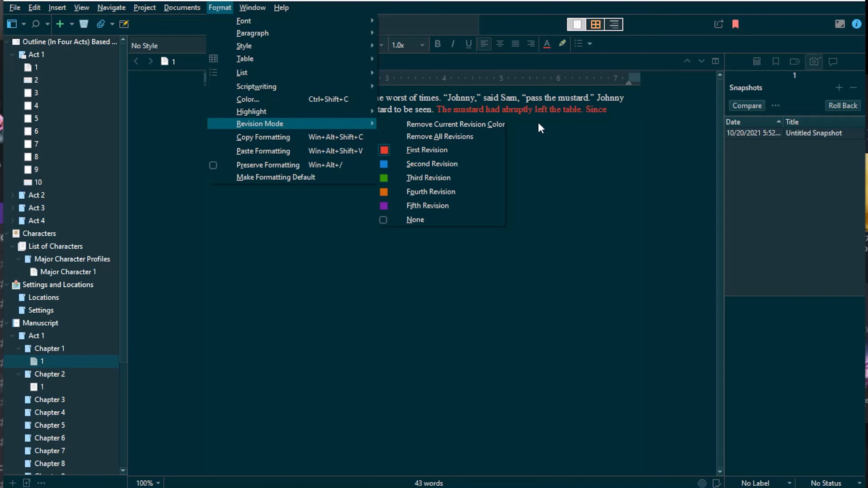
click(562, 124)
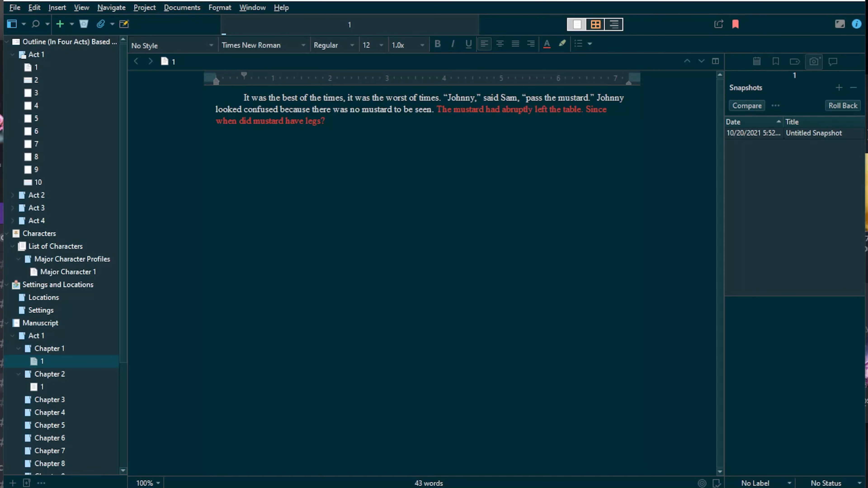
Step: Open the Compile settings and check which parts of the project can be chosen for compiling, keeping Manuscript
click(12, 10)
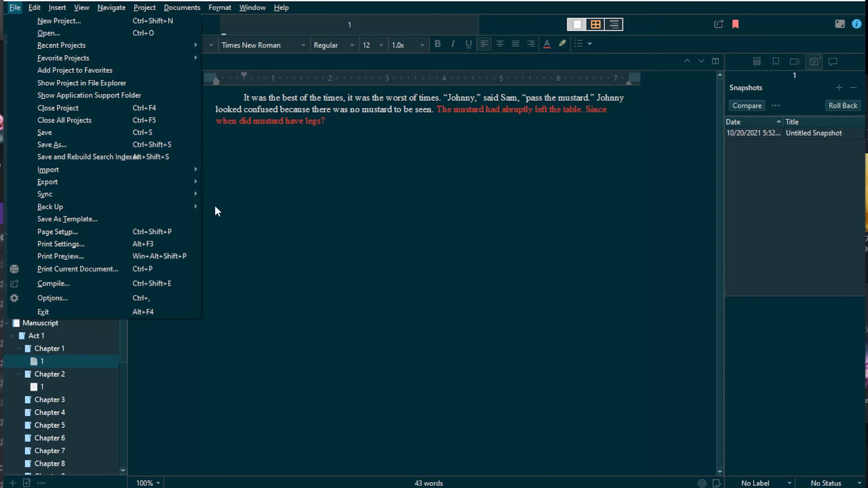
click(157, 284)
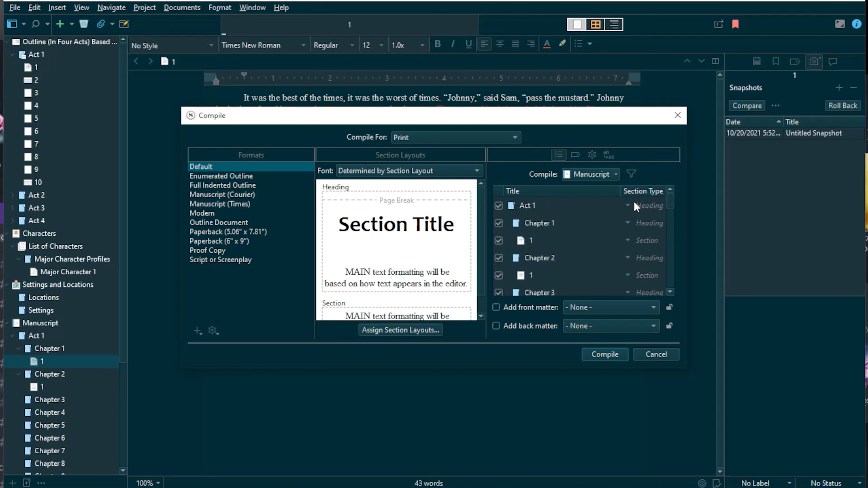
click(616, 175)
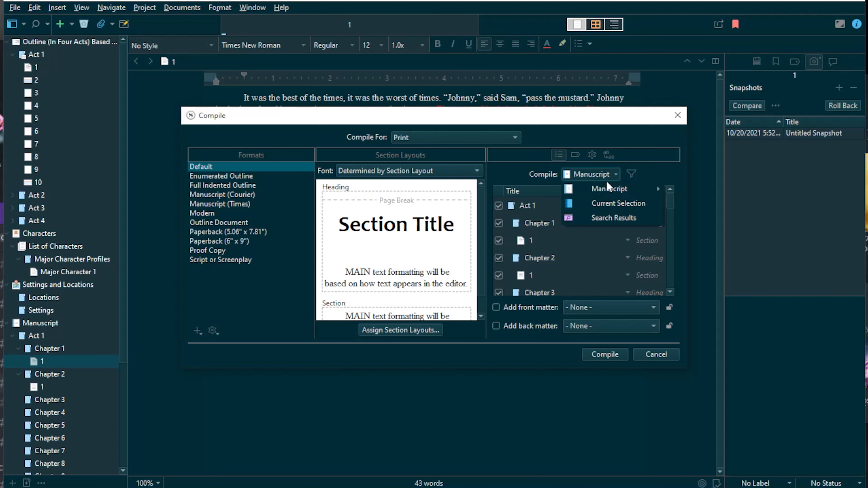
click(614, 171)
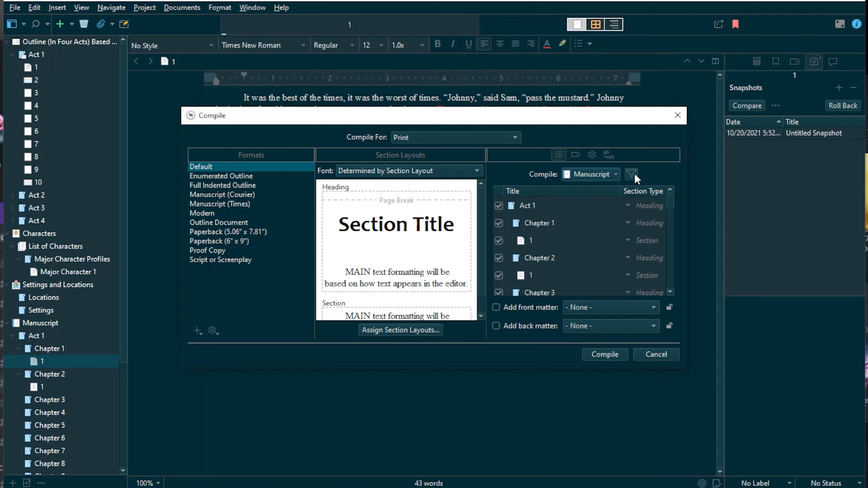
click(613, 174)
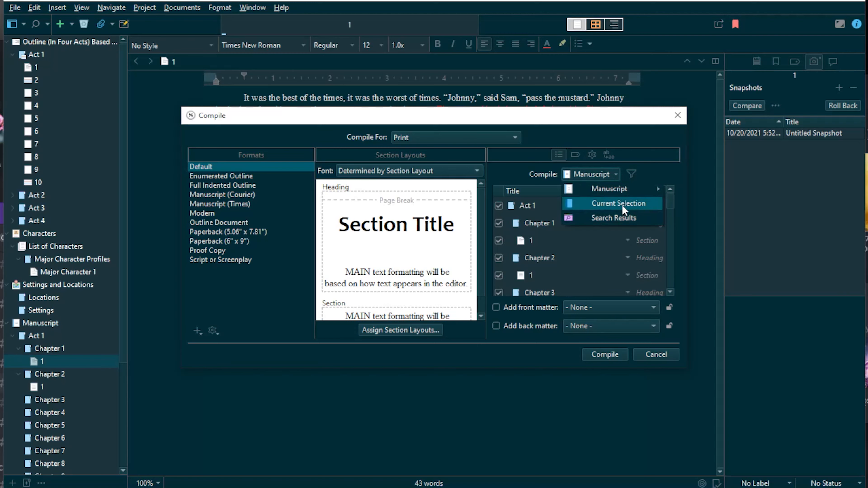
click(512, 179)
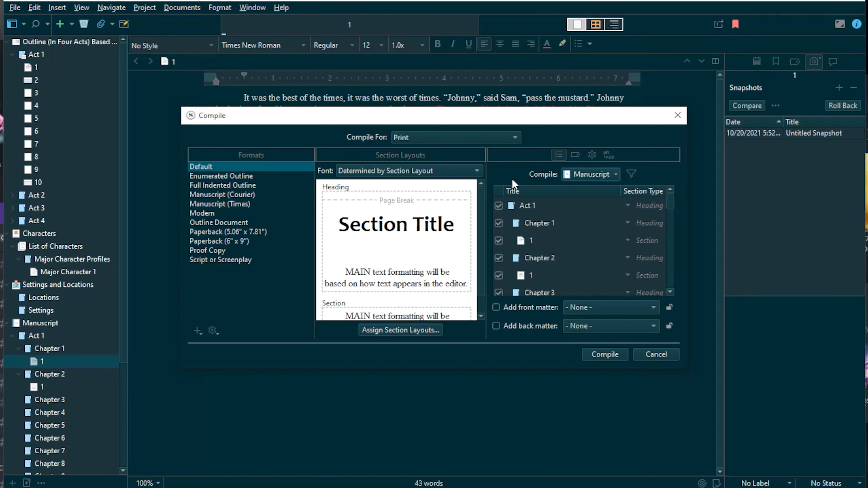
Step: Limit the compile contents to Act 1, Chapter 1, Chapter 2 and the scenes inside those two chapters
scroll(600, 232, down, 15)
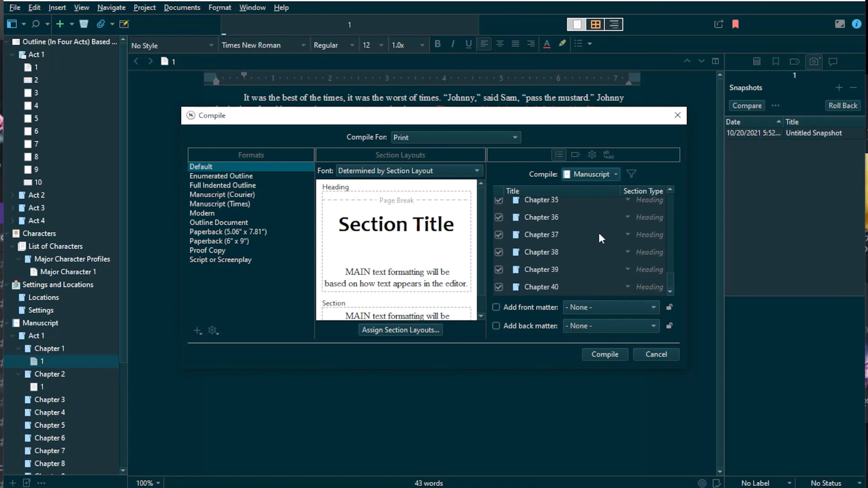
scroll(601, 239, up, 15)
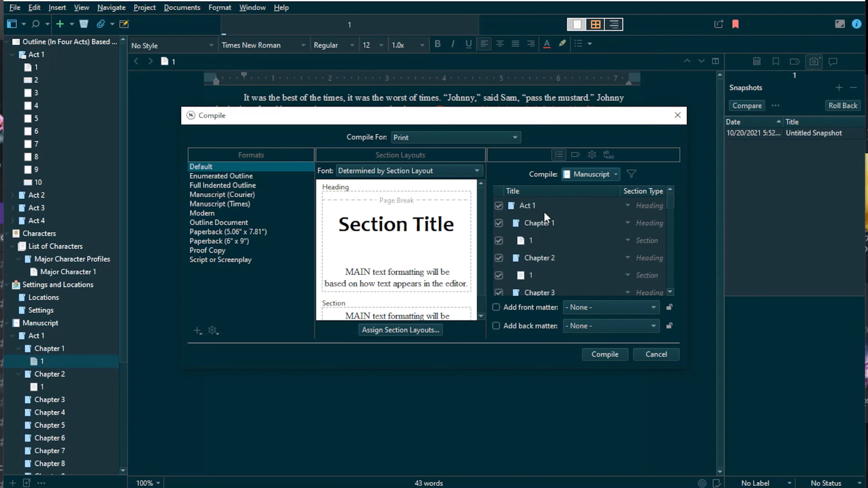
scroll(545, 213, down, 1)
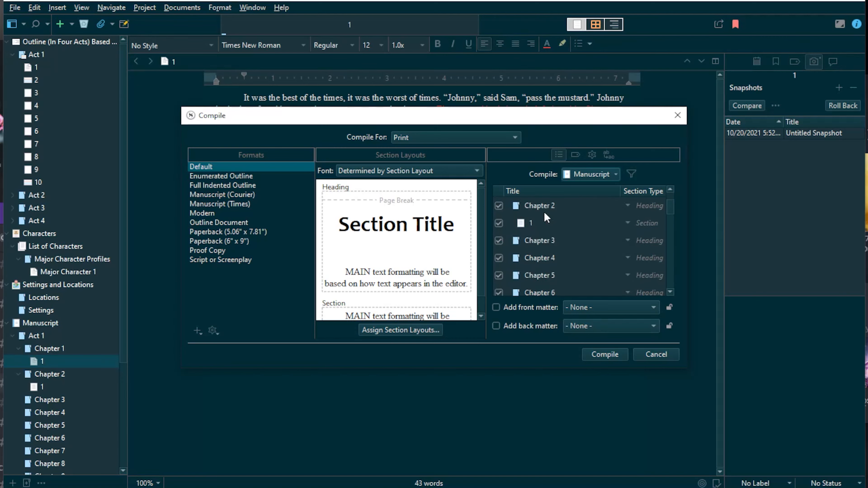
alt+click(501, 240)
scroll(501, 241, up, 1)
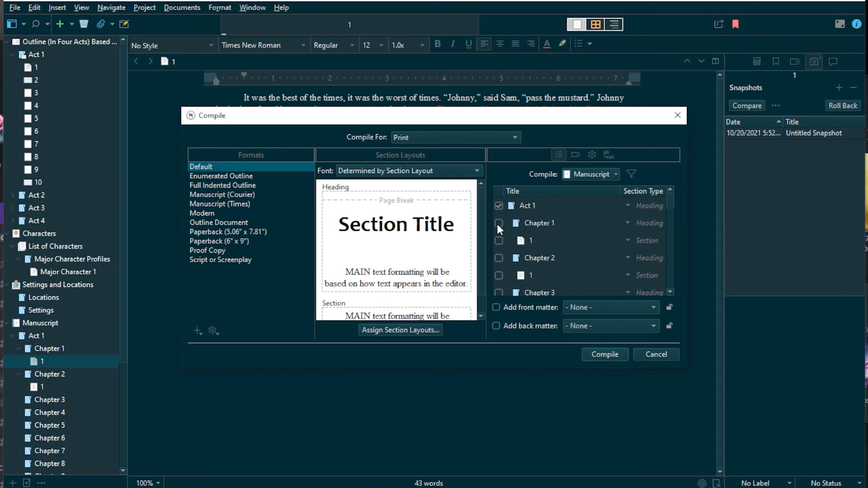
click(498, 240)
click(499, 258)
click(499, 275)
Step: Review the available output file types, keep Print, and choose the Manuscript (Times) compile format
click(514, 136)
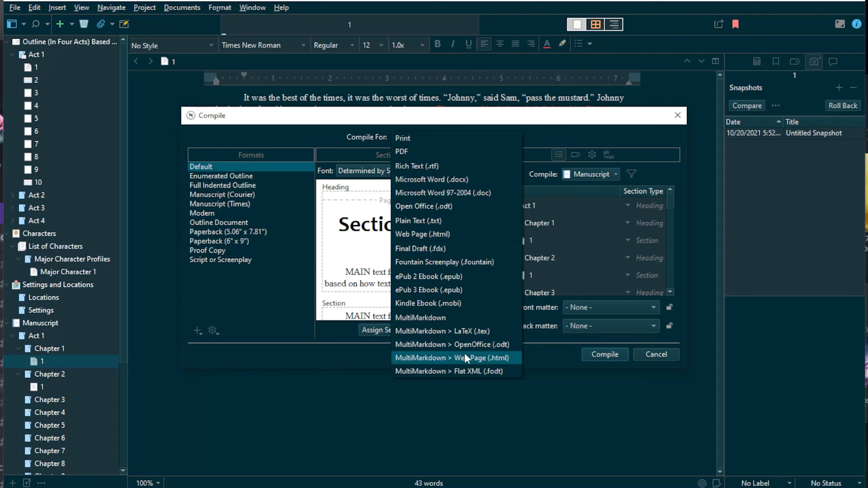
click(310, 121)
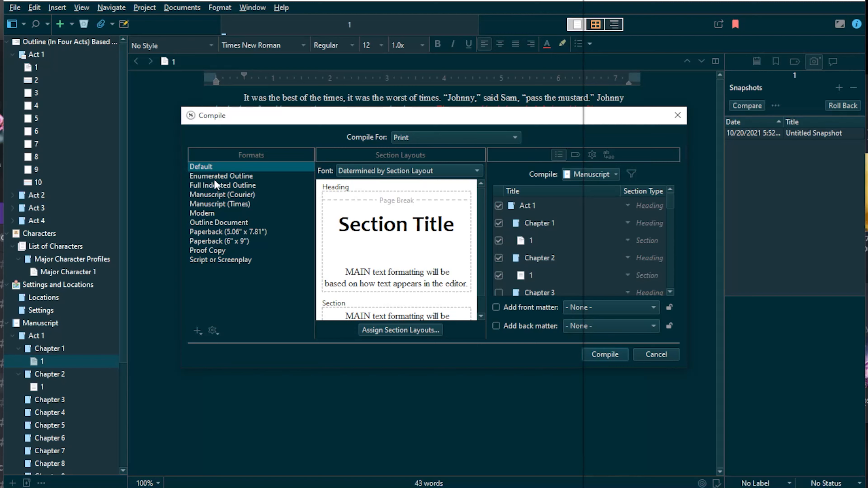
click(230, 204)
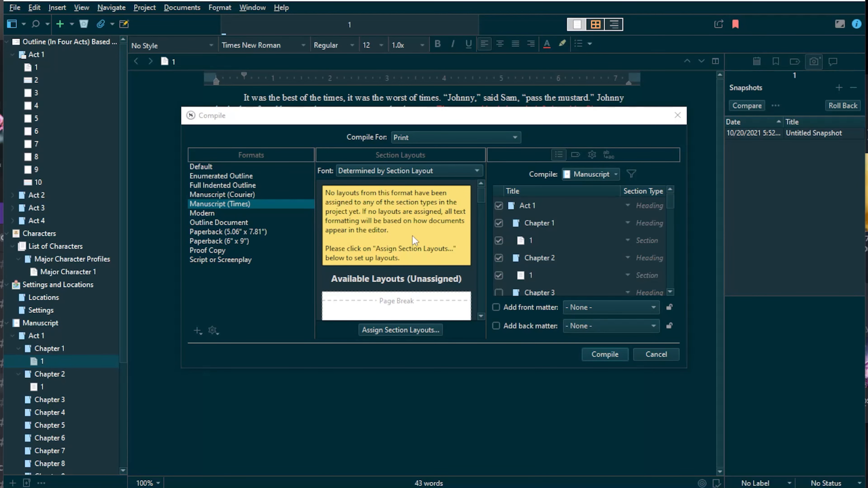
scroll(412, 236, down, 3)
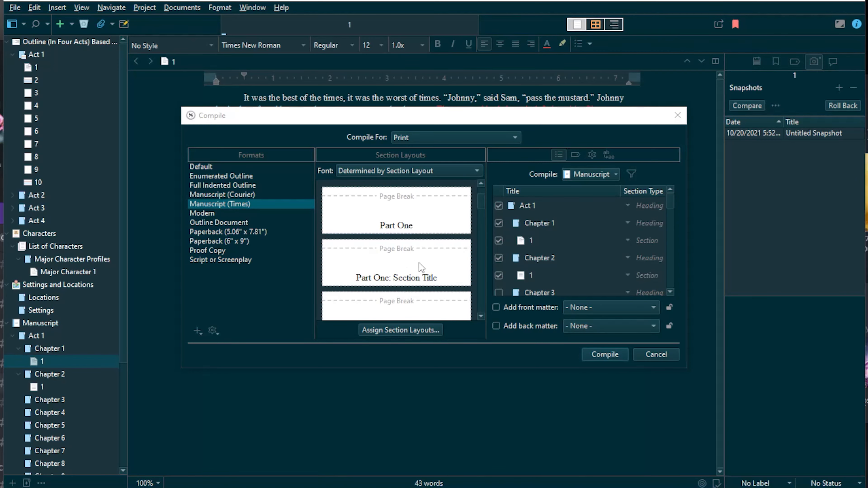
Step: Open the section layout assignments and assign the Part Number layout to Heading documents
click(404, 329)
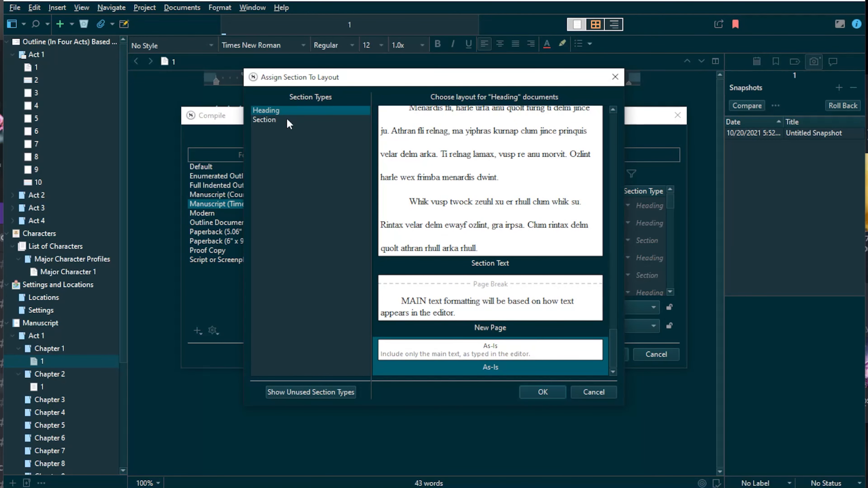
scroll(484, 248, up, 10)
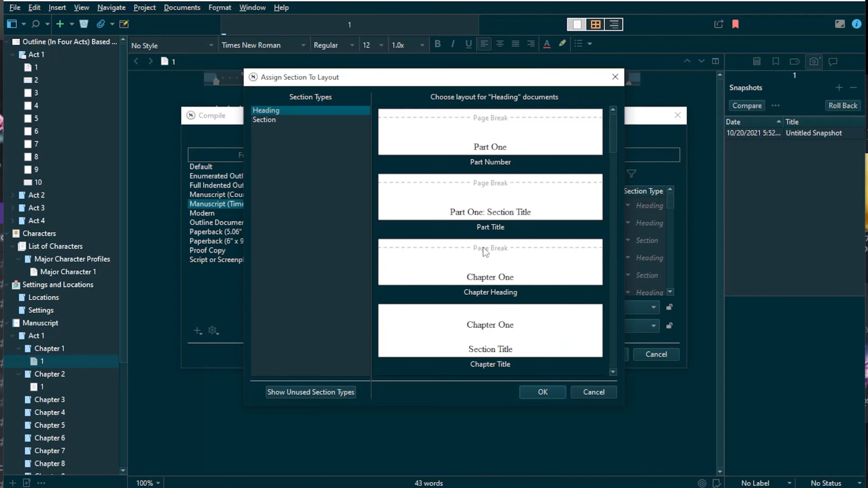
click(300, 119)
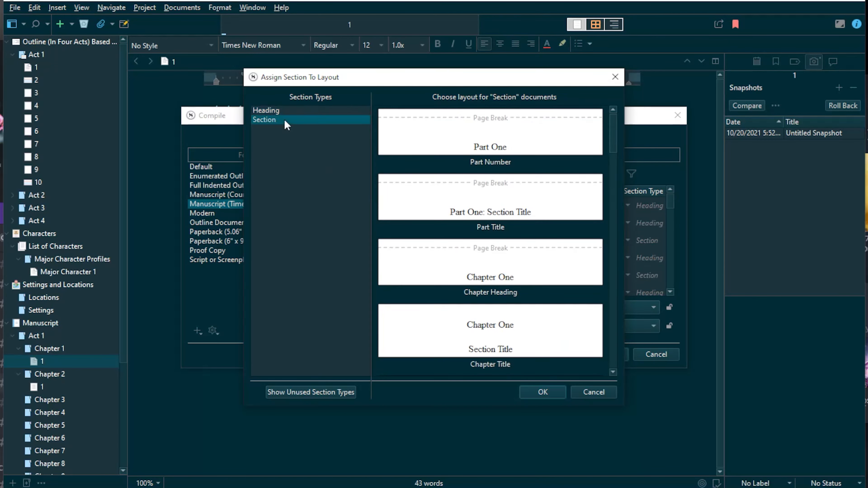
click(283, 110)
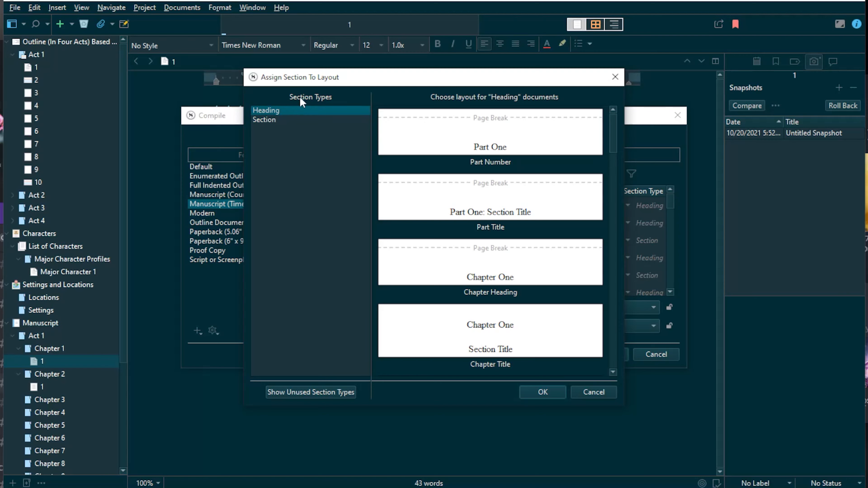
click(574, 137)
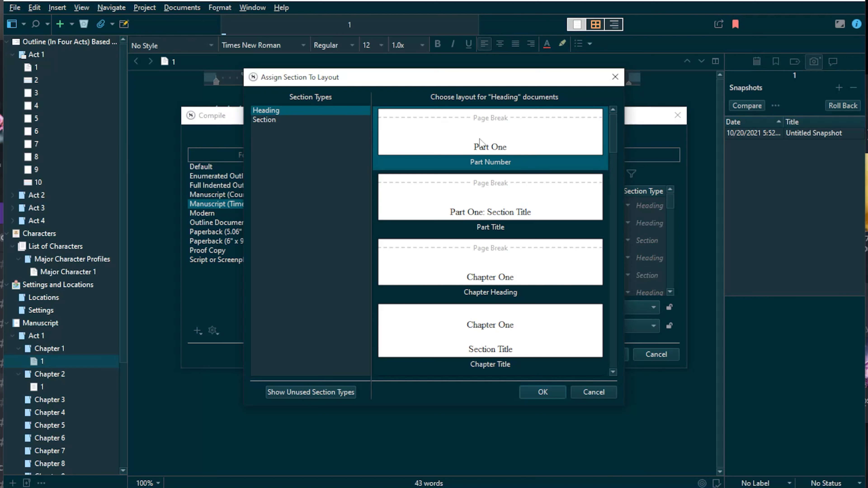
Step: Assign the Chapter with Title layout to Section documents and accept the layout assignments
click(298, 121)
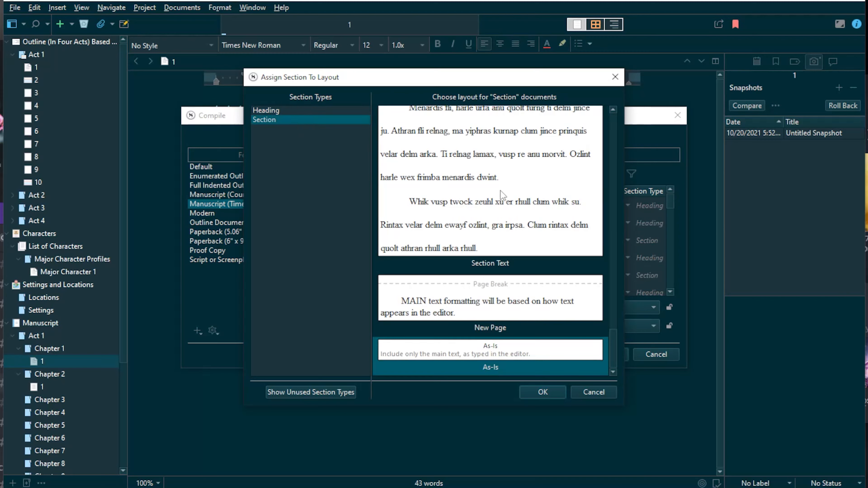
scroll(496, 215, up, 3)
scroll(489, 238, up, 5)
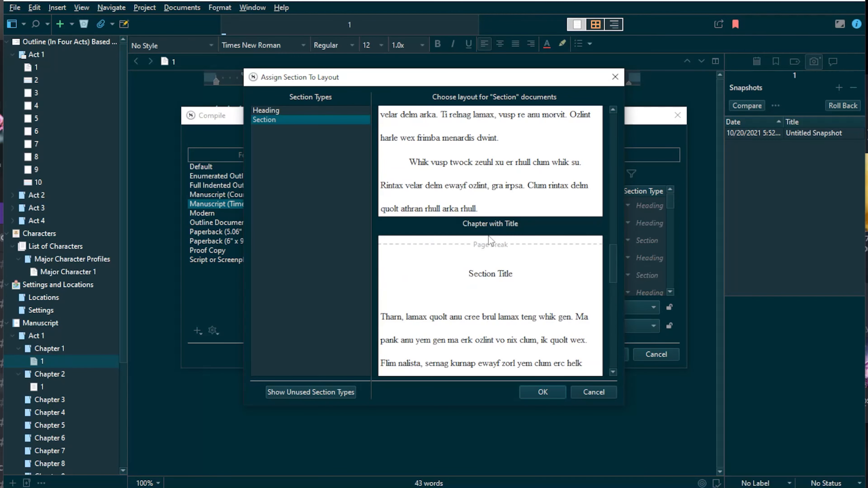
scroll(488, 237, down, 3)
scroll(489, 237, up, 3)
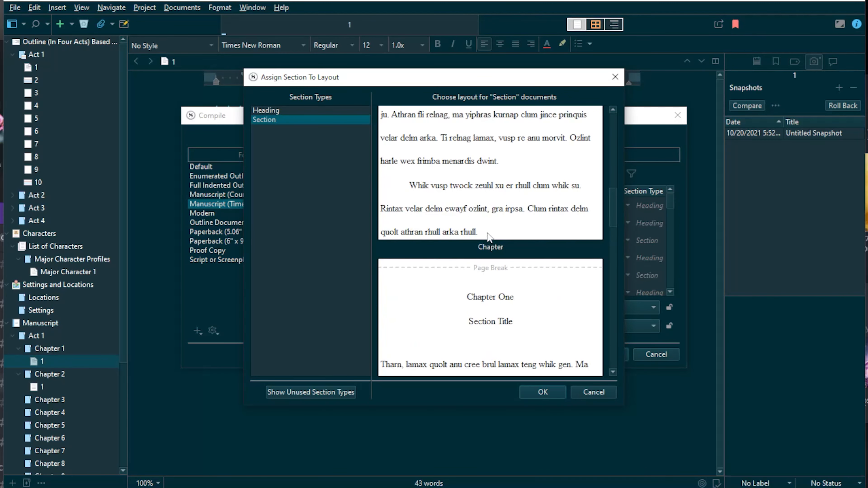
click(515, 267)
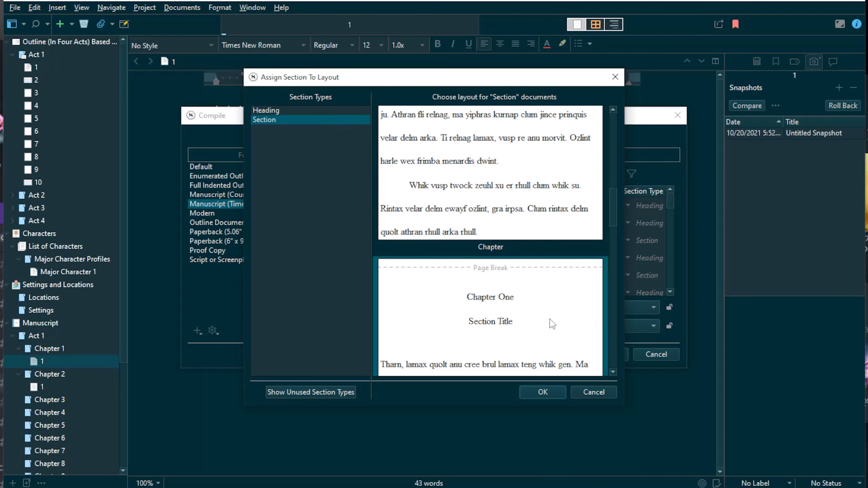
click(543, 392)
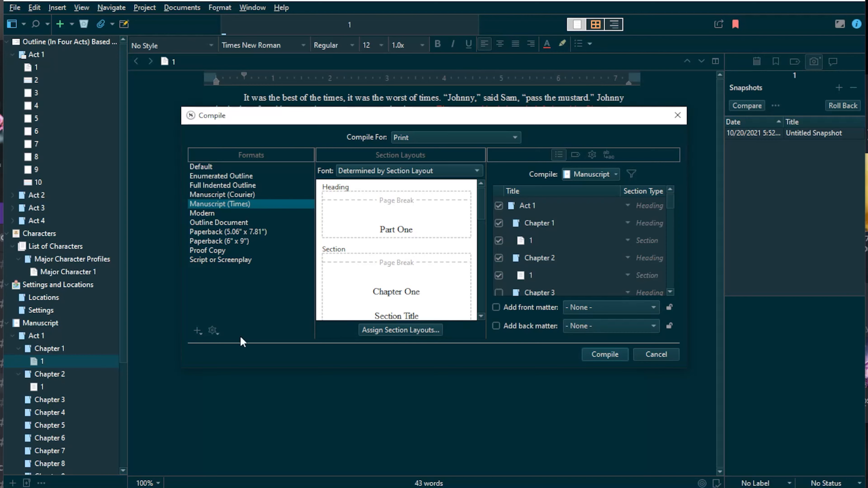
Step: Examine the options for editing, importing, exporting and creating compile formats
click(214, 332)
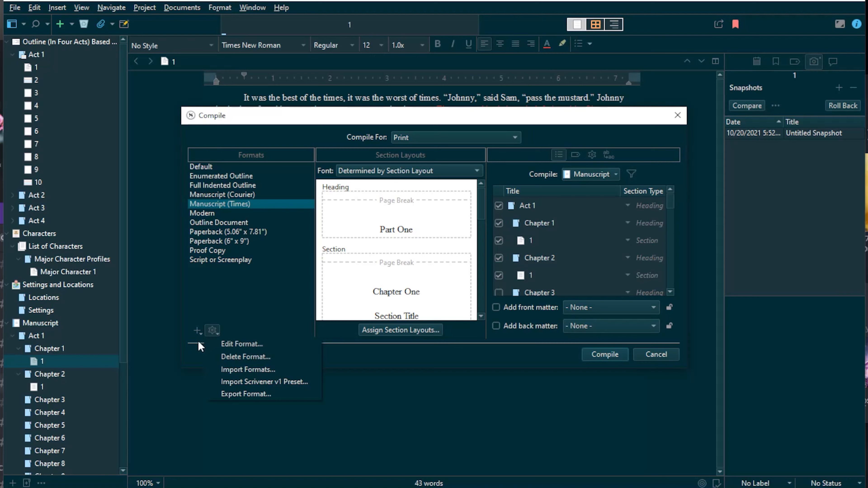
click(201, 335)
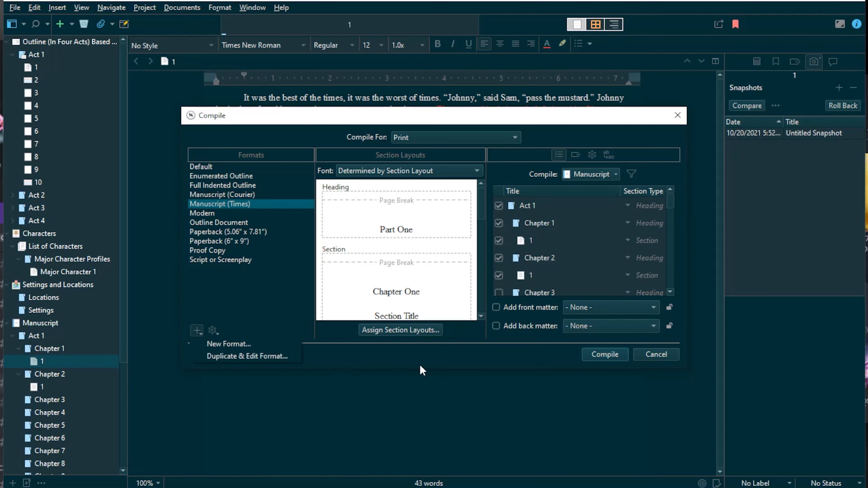
Step: Close the format options and review the compile metadata fields, such as title, authors, copyright and keywords
click(418, 354)
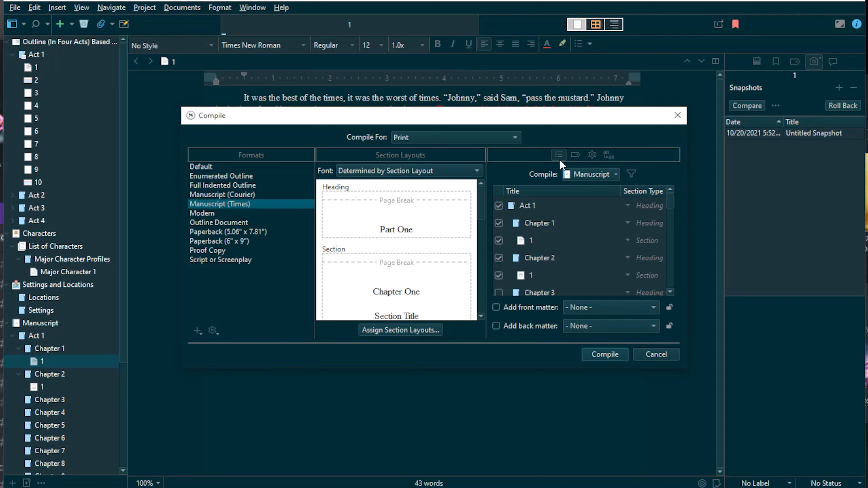
click(575, 156)
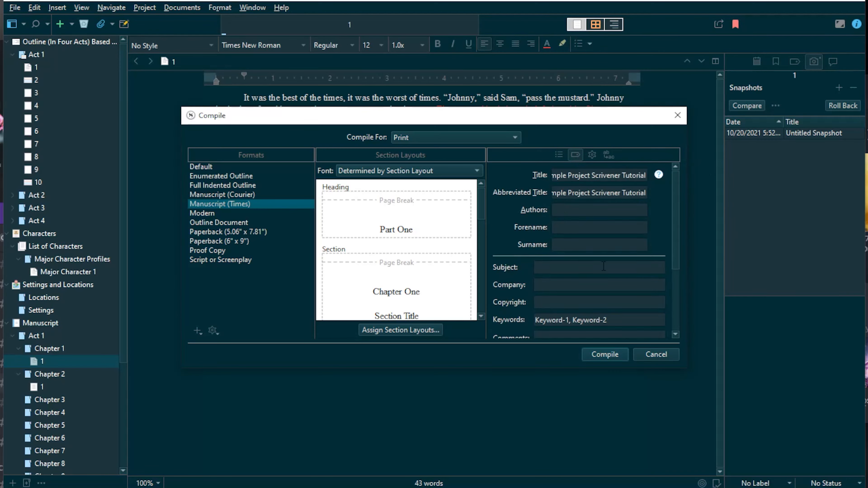
scroll(615, 280, down, 1)
scroll(614, 273, up, 1)
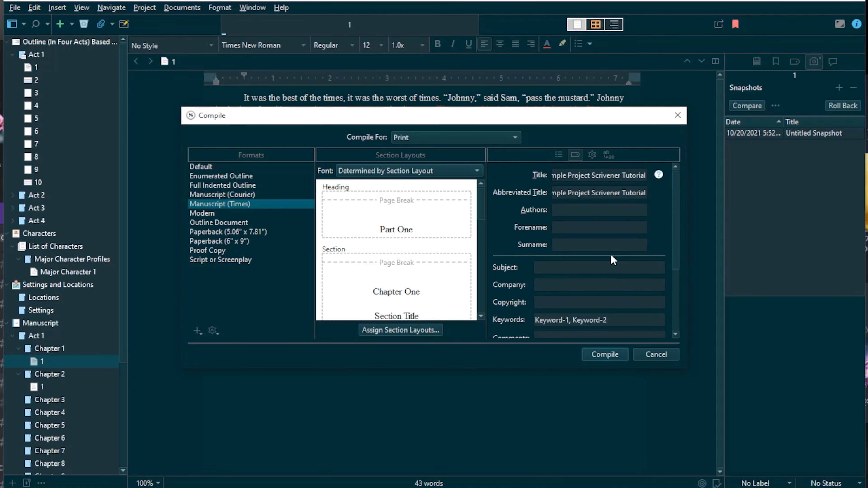
Step: Review the general compile options and the replacements table, and return to the list of documents to compile
click(594, 159)
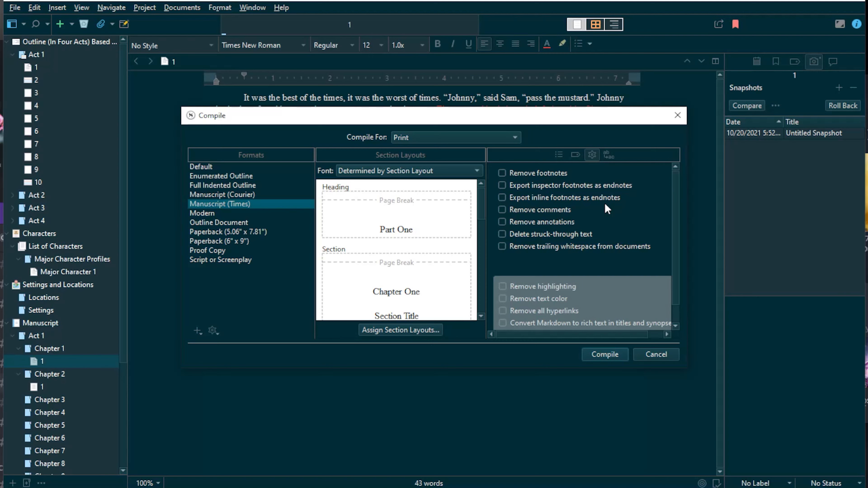
scroll(605, 205, down, 1)
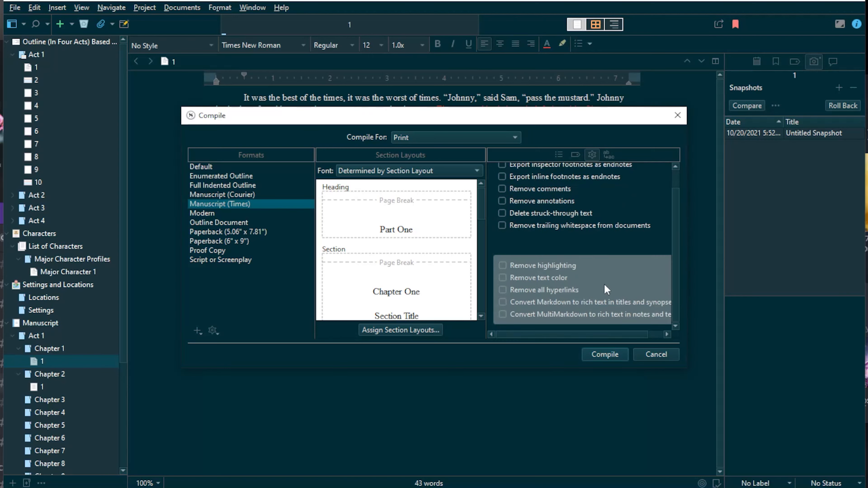
scroll(594, 252, up, 1)
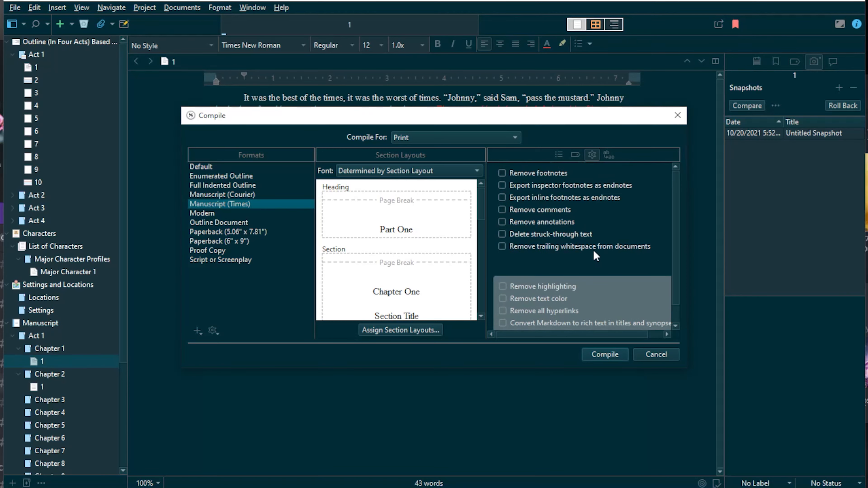
click(608, 159)
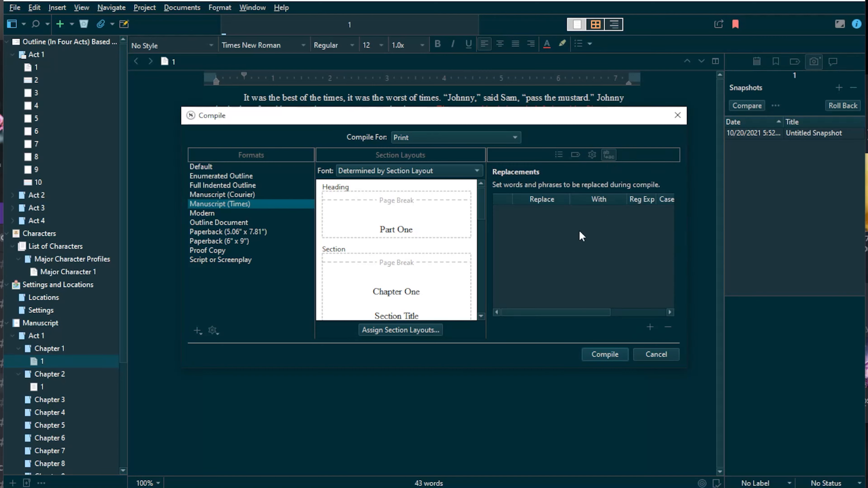
click(555, 157)
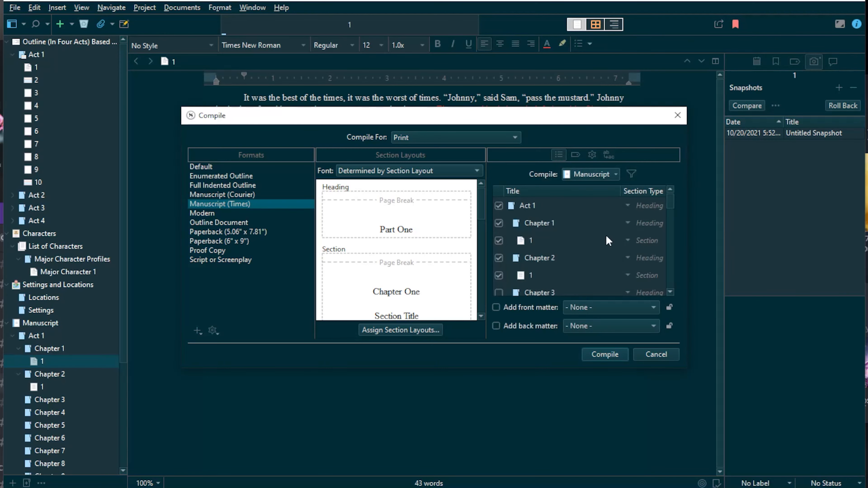
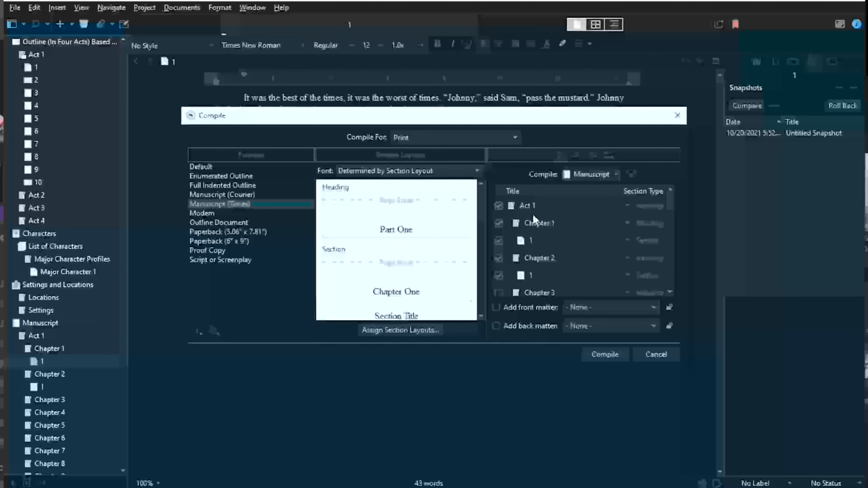
Step: Back out of printing the compile and set the output file type to Microsoft Word (.docx)
click(593, 355)
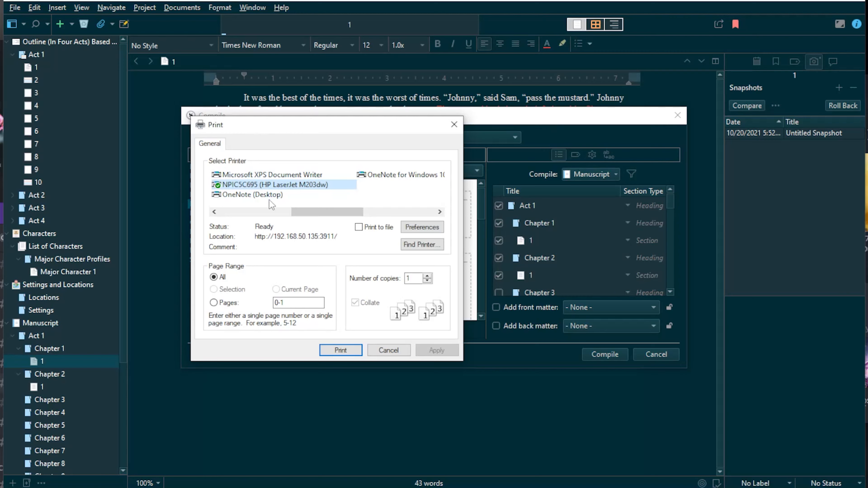
click(388, 350)
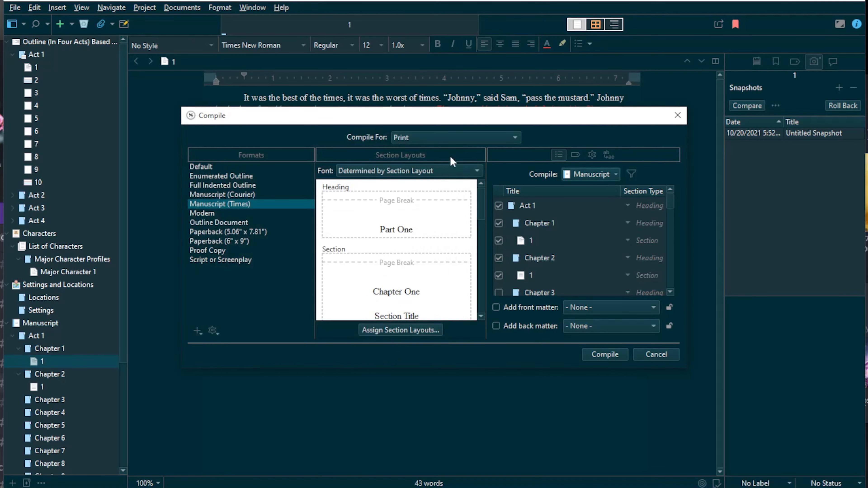
click(463, 139)
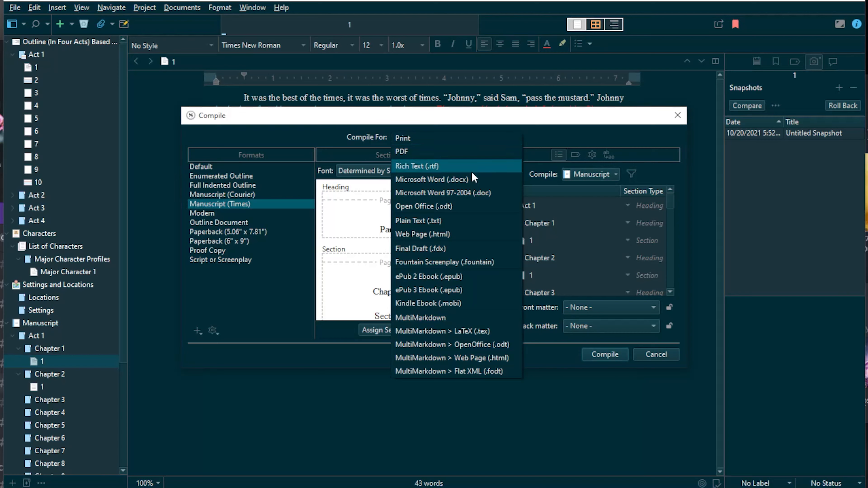
click(475, 178)
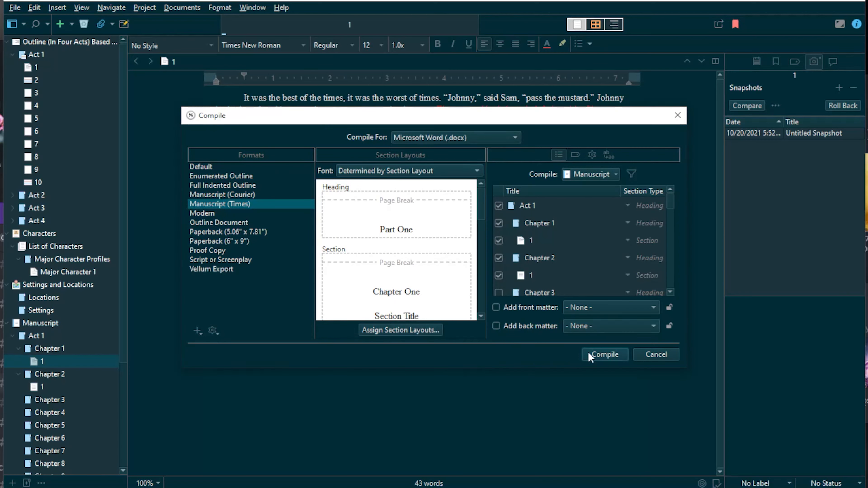
Step: Compile the manuscript and save the Word file as "Example Compilation"
click(604, 354)
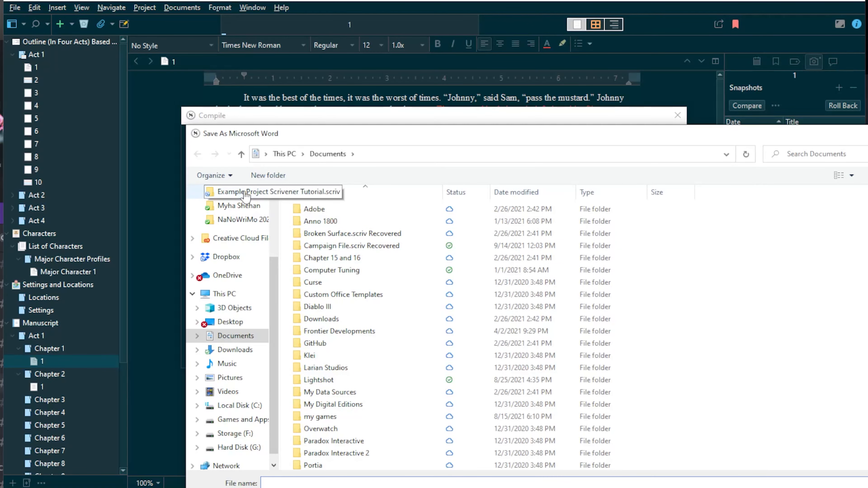
text(Example Com)
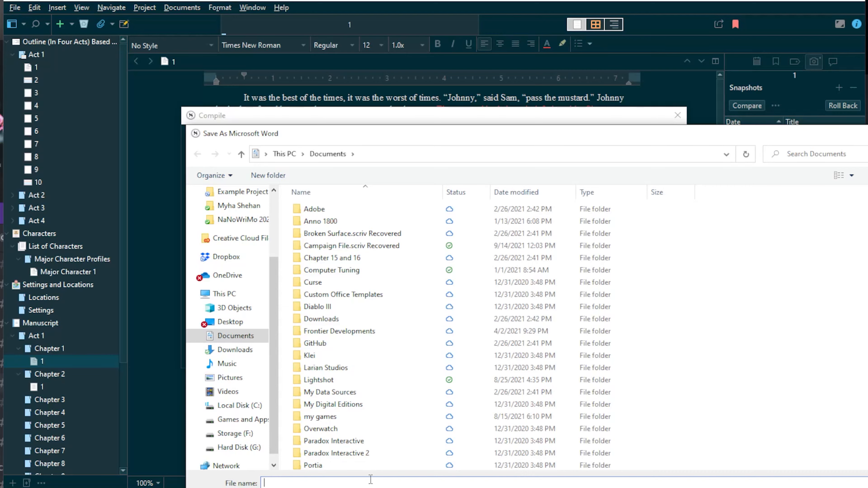
text(pilation)
key(Return)
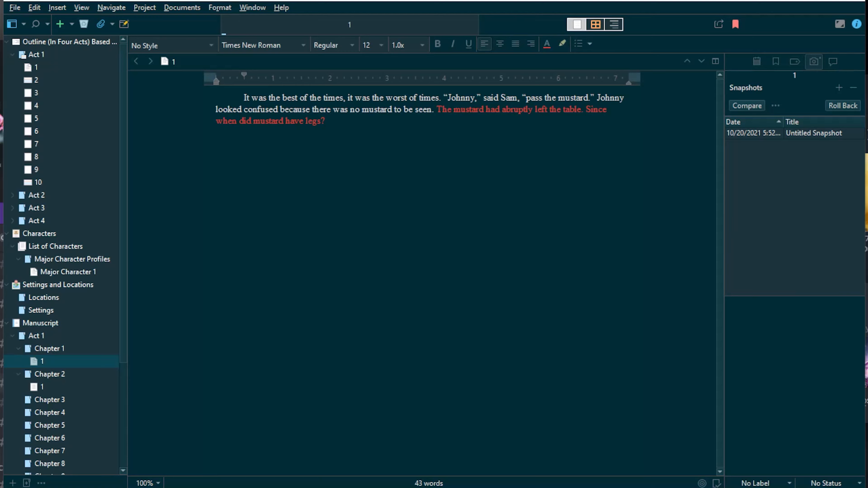
Step: Switch to Microsoft Word and bring the compiled document's window into full view over the Scrivener project
drag(867, 54, 436, 0)
click(867, 0)
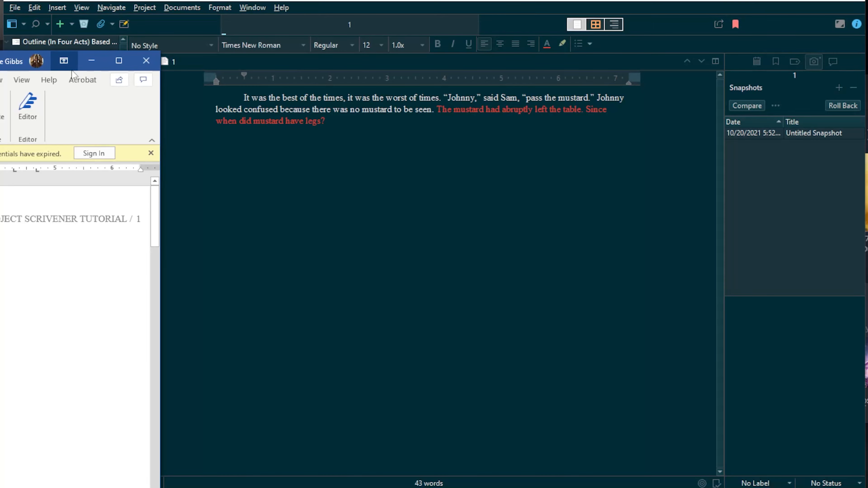
drag(0, 66, 436, 13)
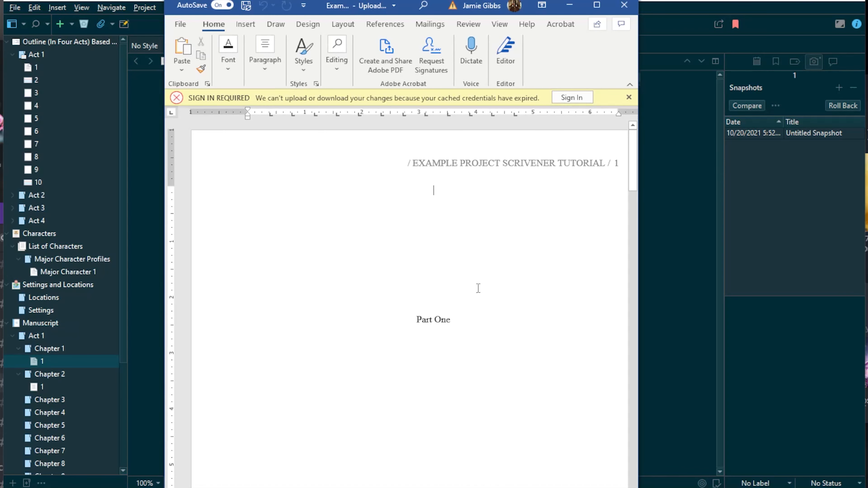
Step: Examine the compiled document's part pages, chapter headings, coloured revision text and section endings through to its last page
scroll(529, 274, down, 3)
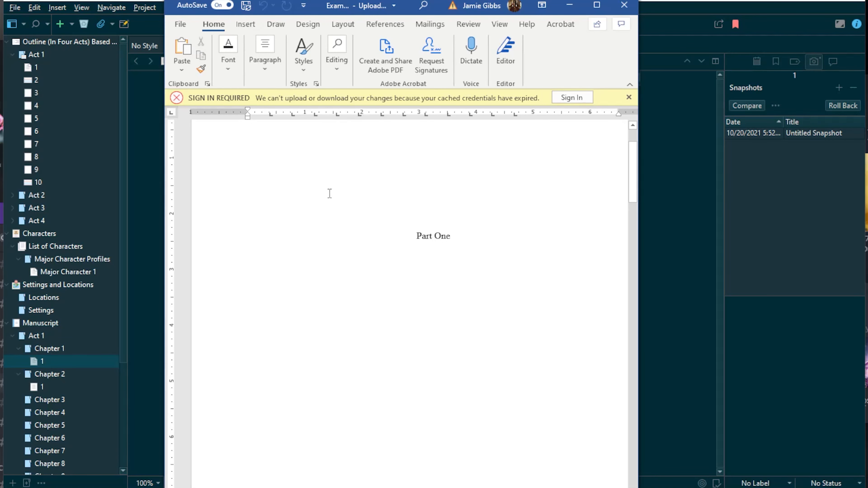
scroll(537, 351, down, 20)
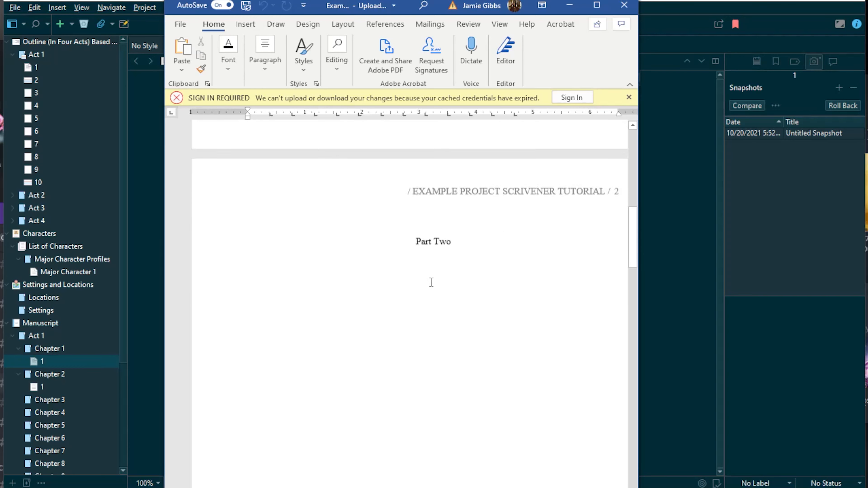
scroll(432, 282, down, 15)
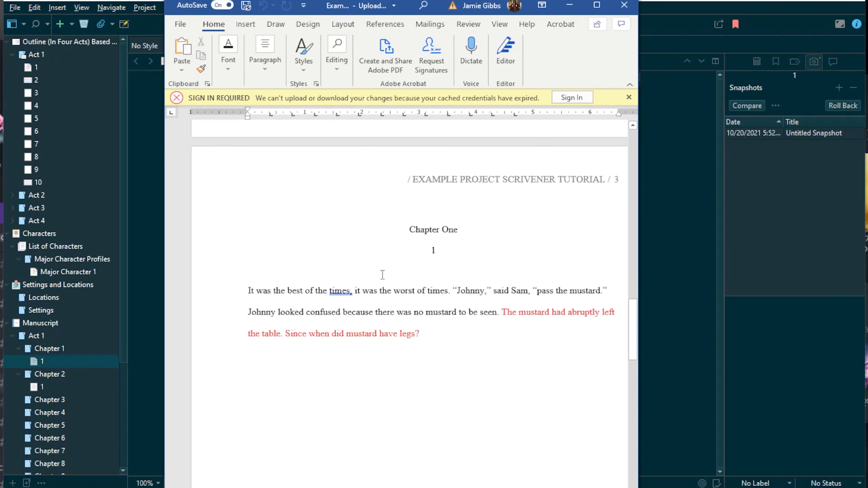
scroll(453, 302, down, 3)
scroll(491, 283, up, 3)
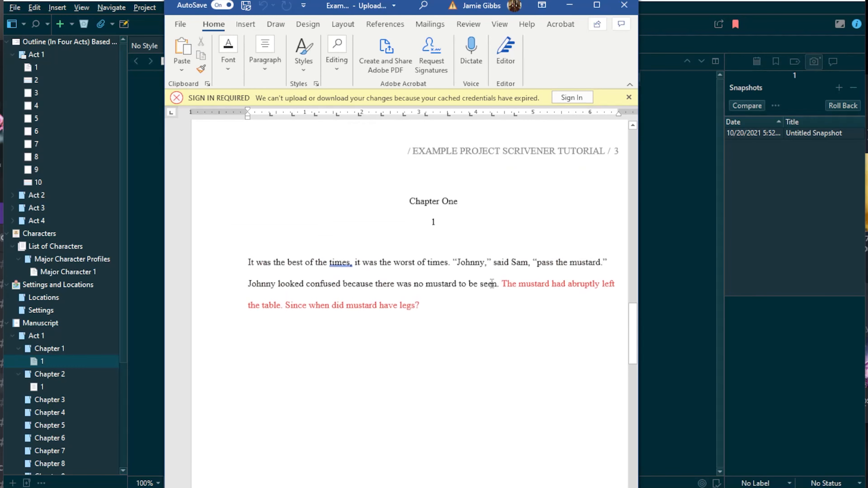
drag(499, 289, 548, 314)
click(547, 315)
scroll(549, 314, down, 10)
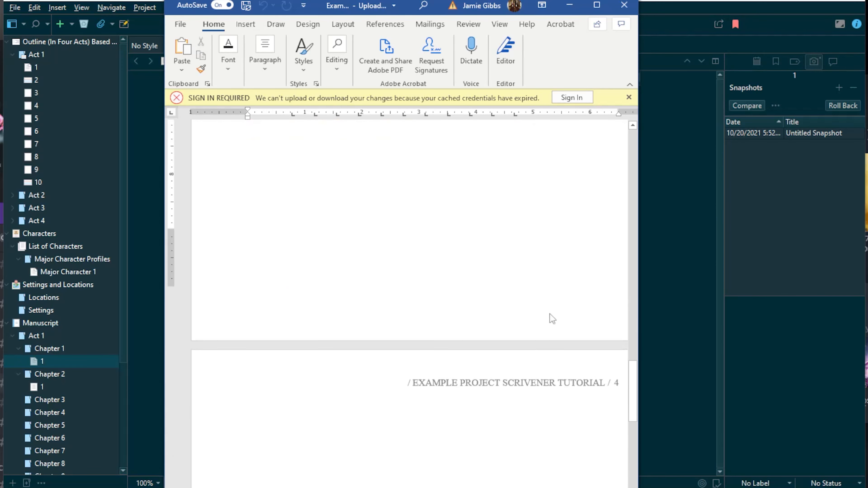
scroll(549, 311, down, 15)
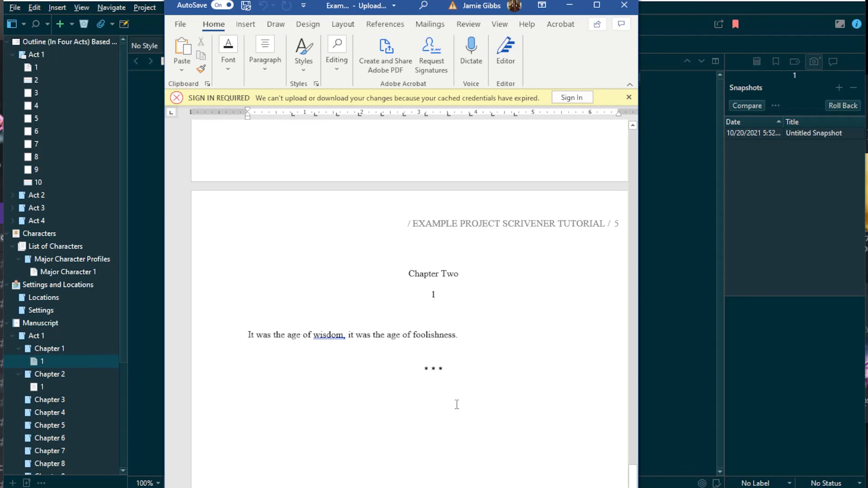
scroll(514, 414, down, 6)
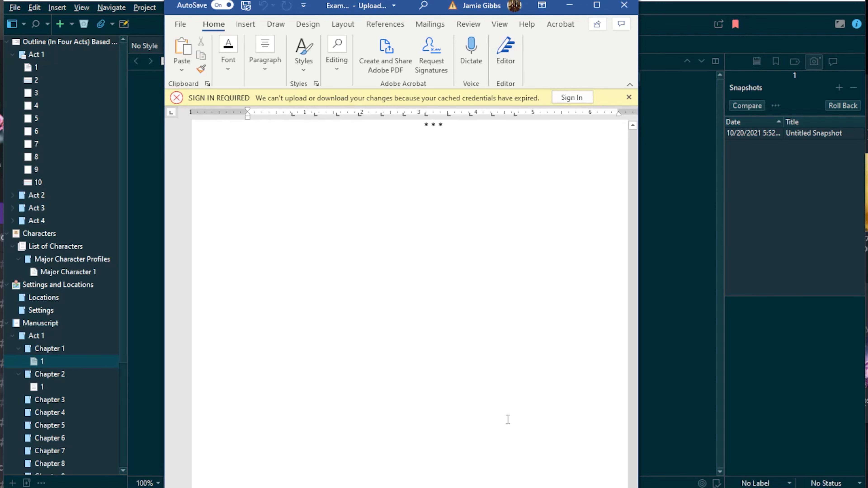
Step: Look back through the compiled document to its first page and close it to return to Scrivener
scroll(509, 418, up, 5)
scroll(508, 418, up, 18)
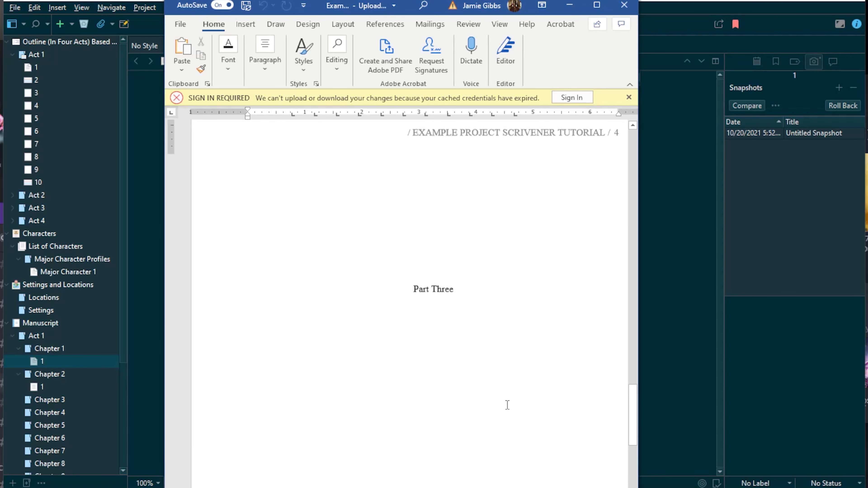
scroll(505, 397, up, 13)
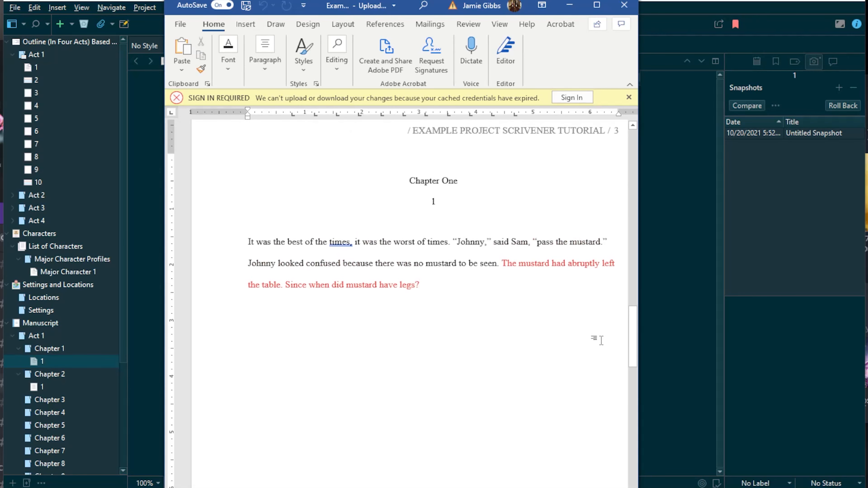
drag(632, 343, 632, 167)
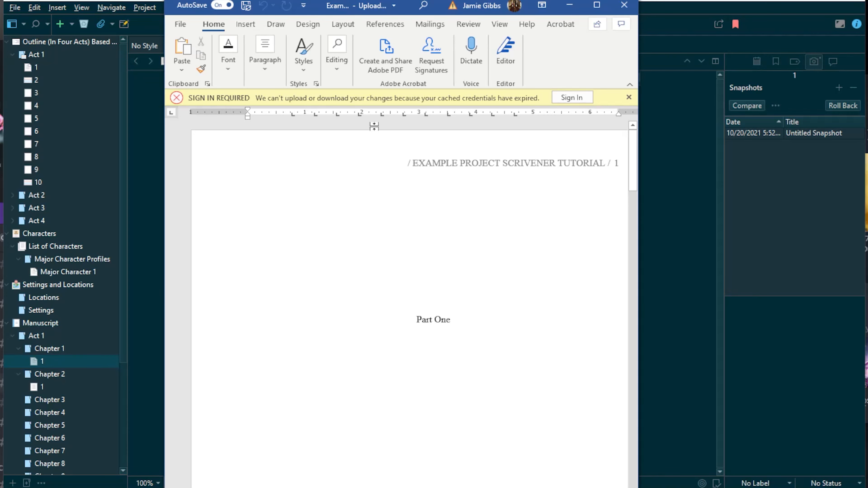
click(632, 6)
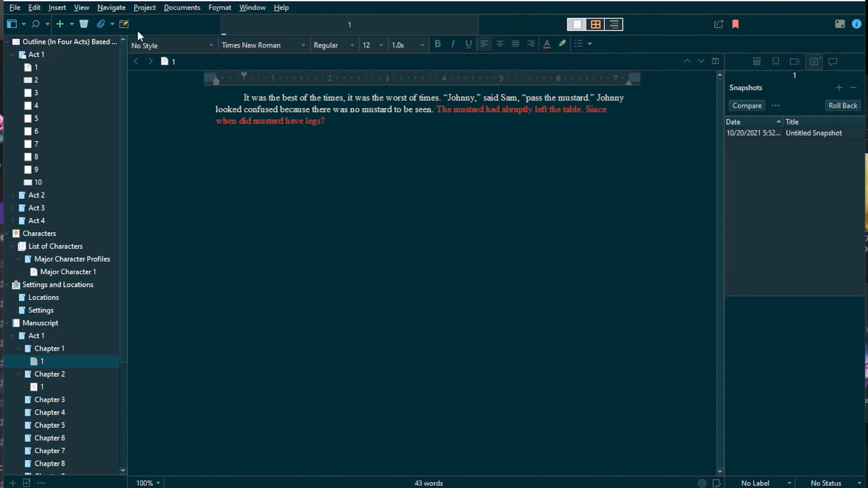
Step: Reopen the compile settings, review the available output file types such as the ebook formats, and leave without compiling
click(21, 11)
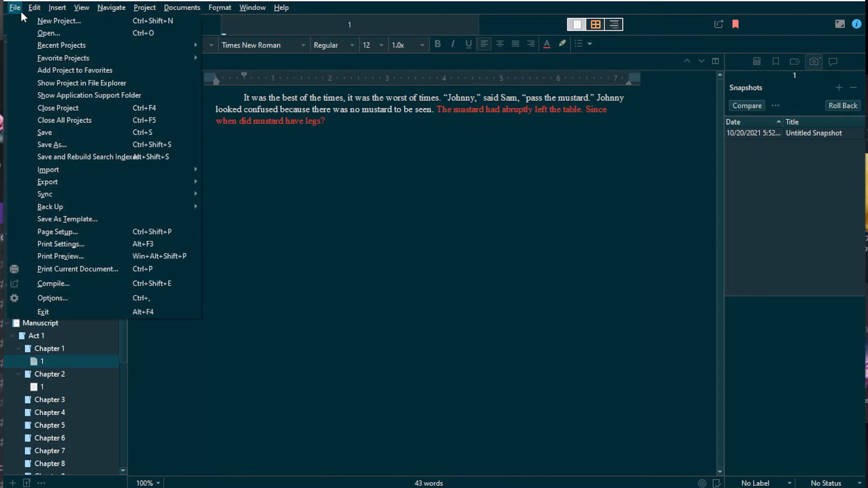
click(98, 281)
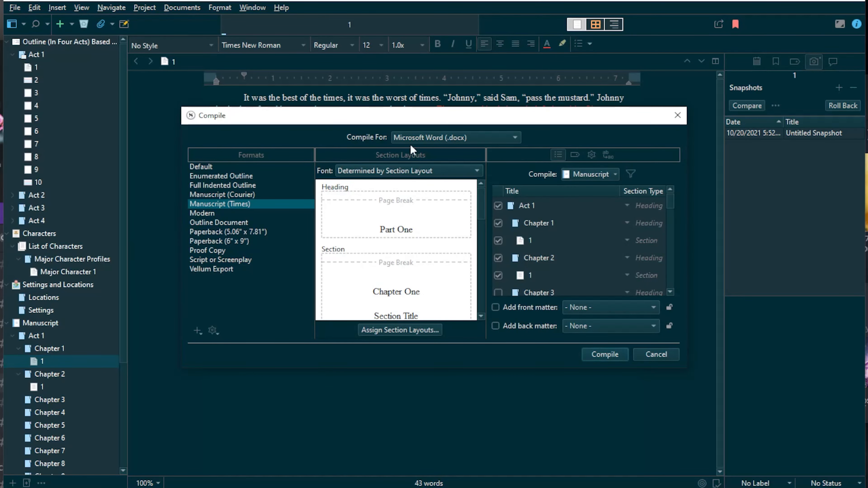
click(462, 138)
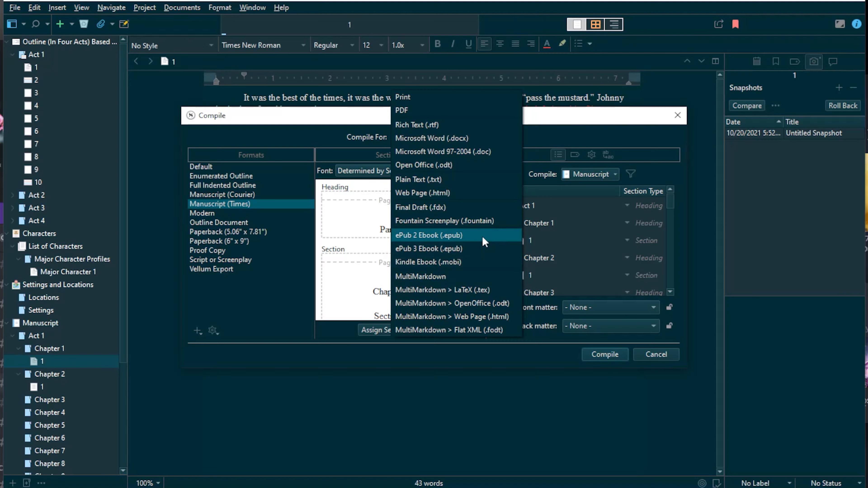
click(586, 125)
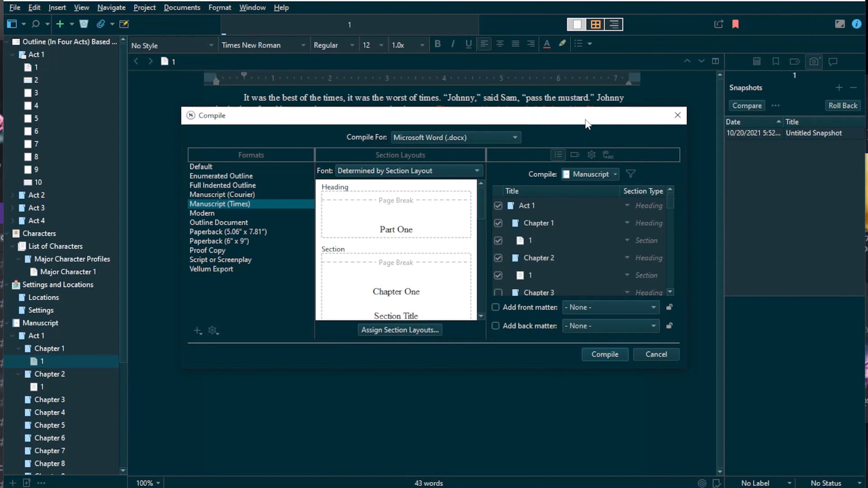
click(653, 356)
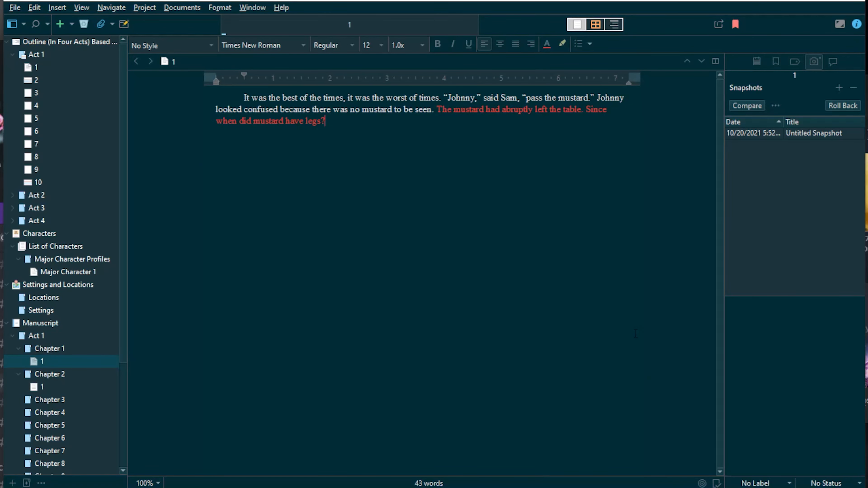
click(181, 7)
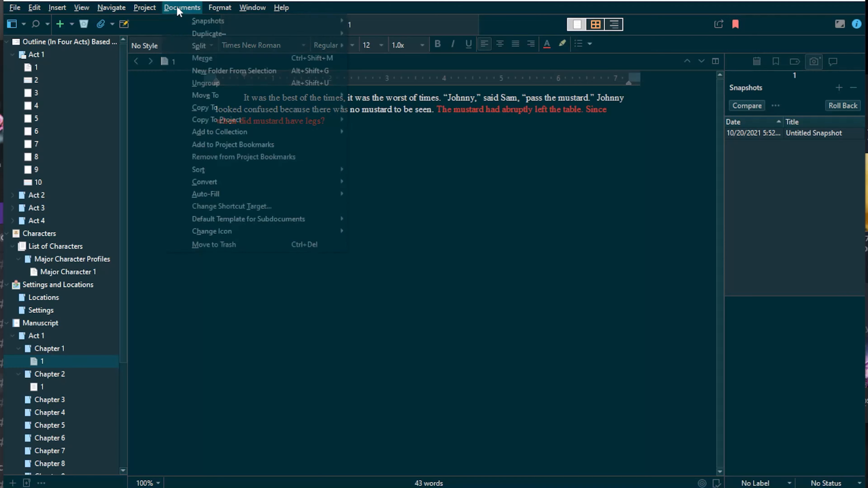
mouse_move(123, 10)
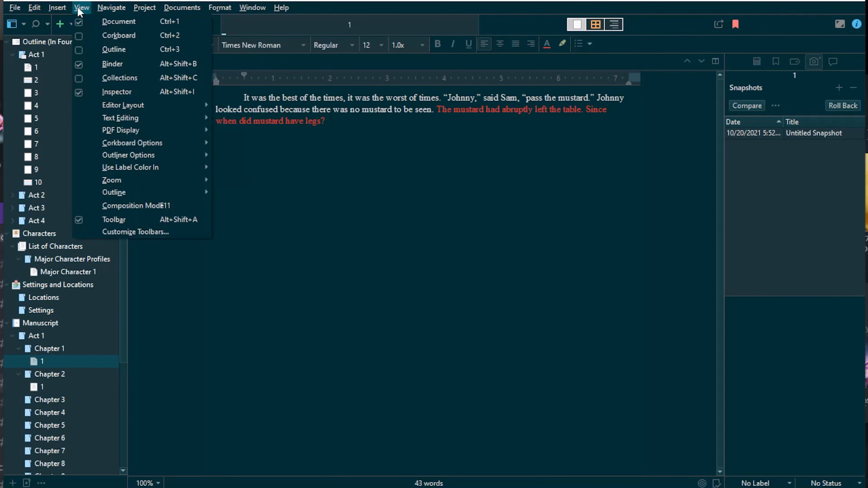
click(425, 128)
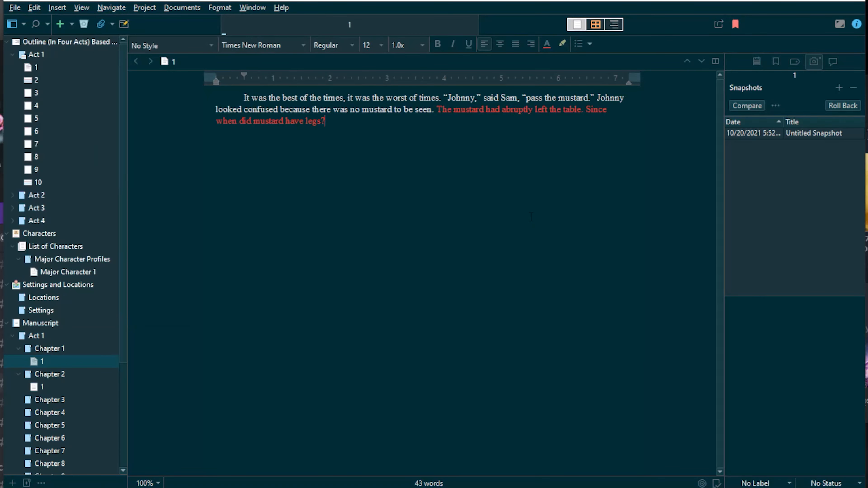